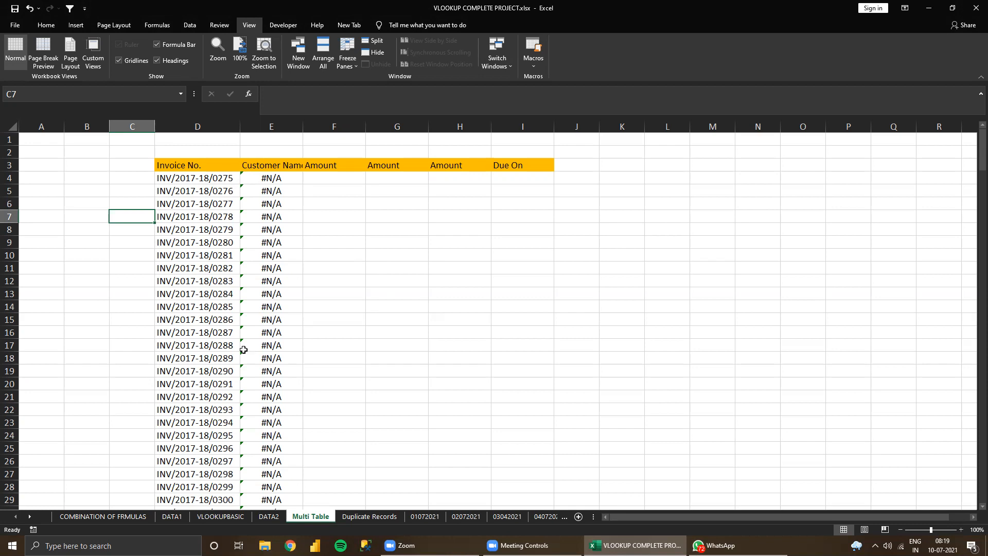
- Compare the invoice number formats on the DATA2 and Multi Table sheets, and review the VLOOKUP formula in E4
{"action": "left_click", "coordinate": [268, 517]}
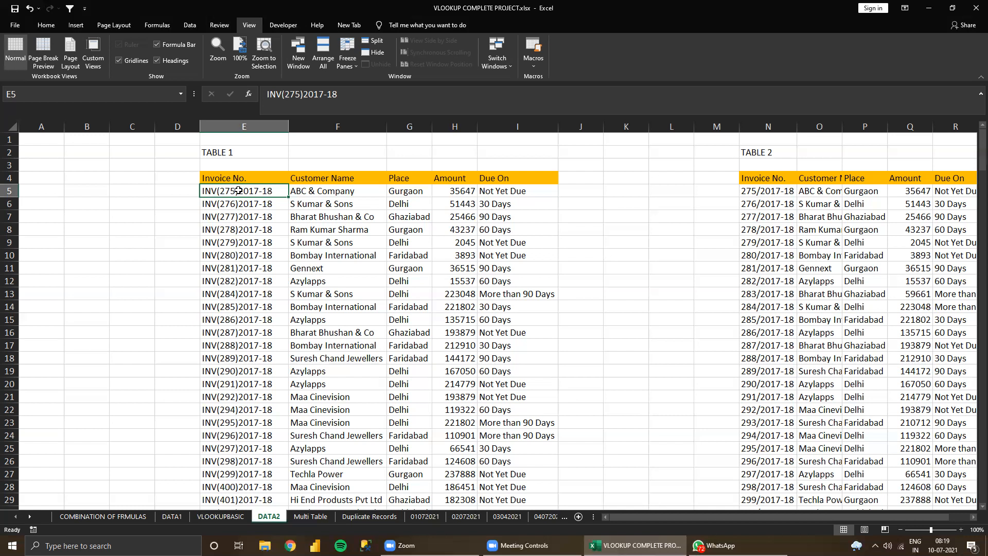
{"action": "left_click", "coordinate": [310, 517]}
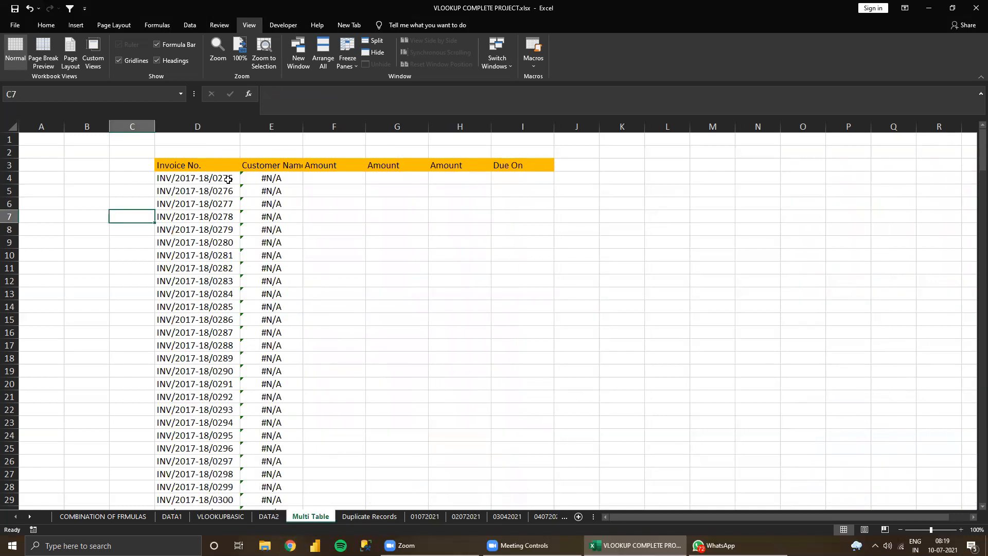
{"action": "left_click", "coordinate": [268, 517]}
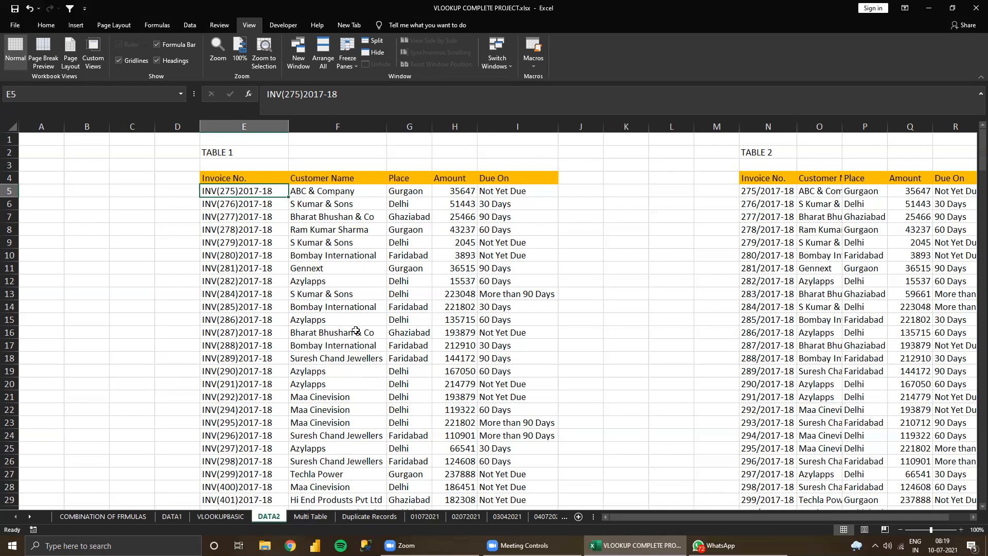
{"action": "left_click", "coordinate": [310, 516]}
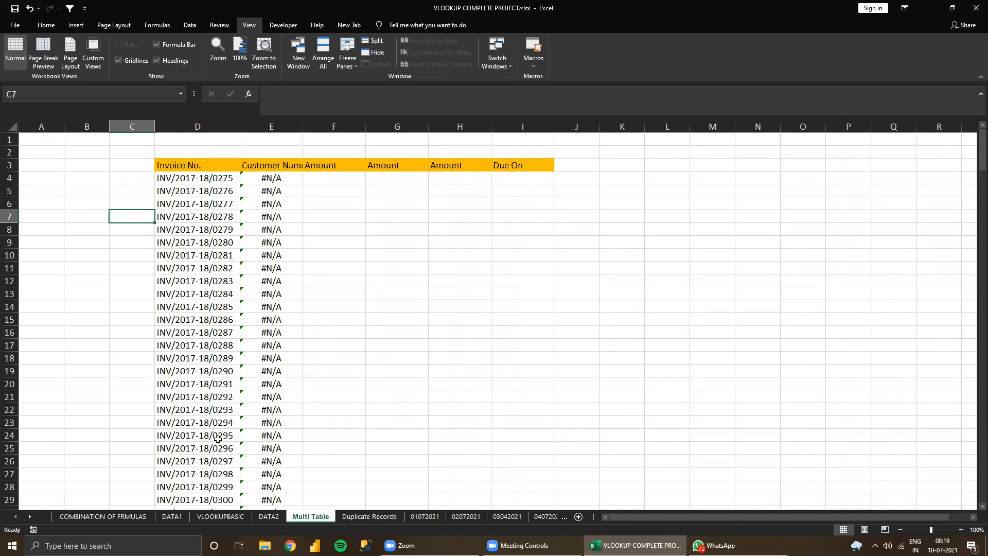
{"action": "left_click", "coordinate": [268, 517]}
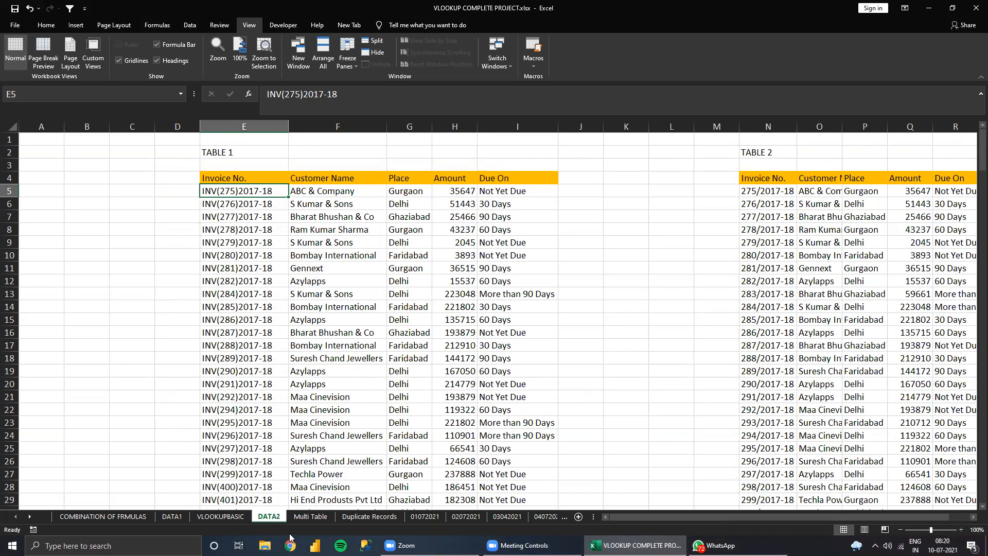
{"action": "left_click", "coordinate": [309, 516]}
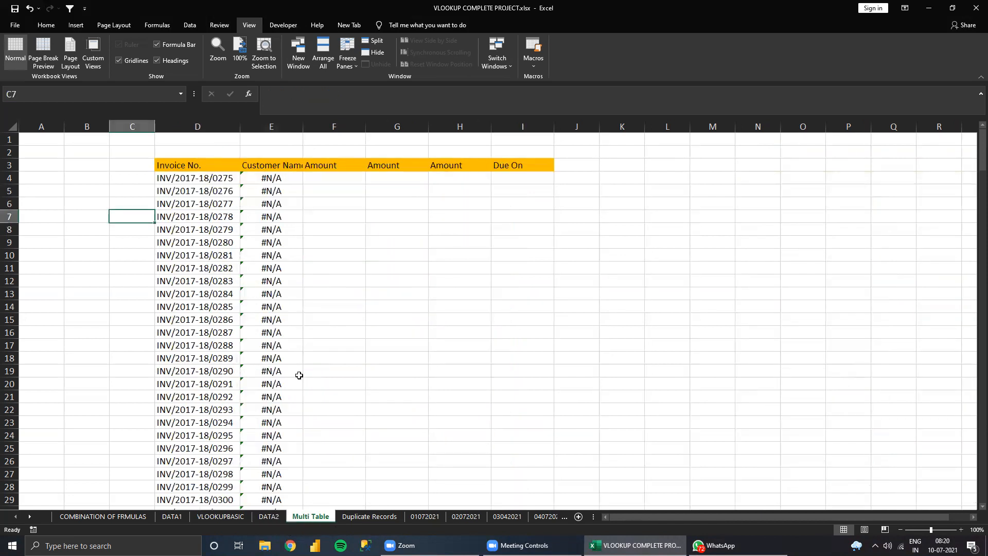
{"action": "left_click", "coordinate": [257, 181]}
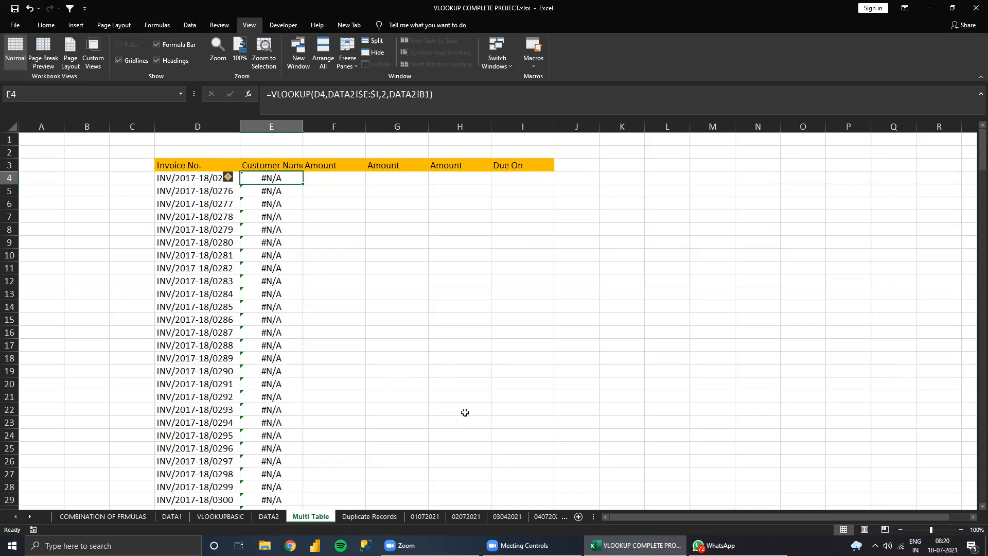
{"action": "left_click", "coordinate": [212, 179]}
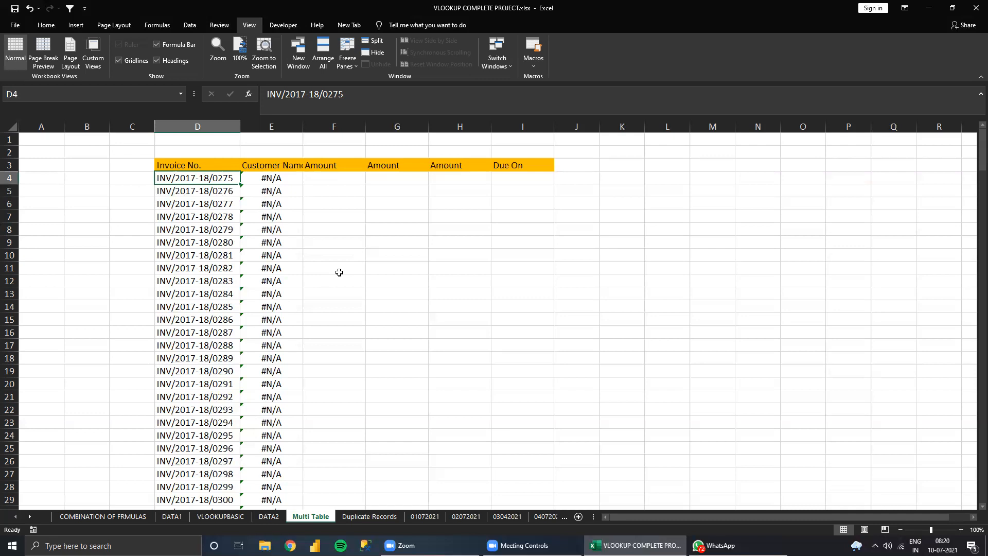
{"action": "left_click", "coordinate": [264, 179]}
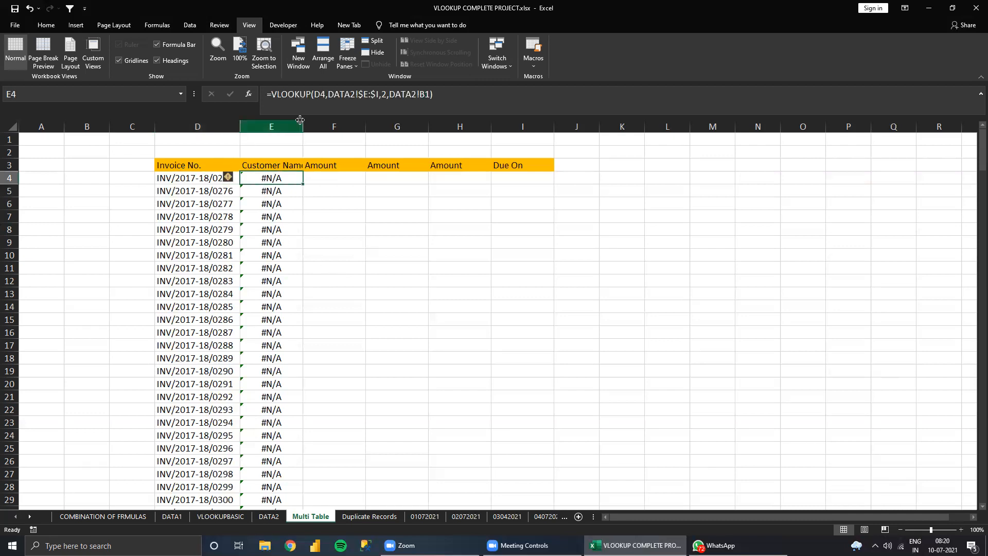
{"action": "left_click", "coordinate": [317, 93]}
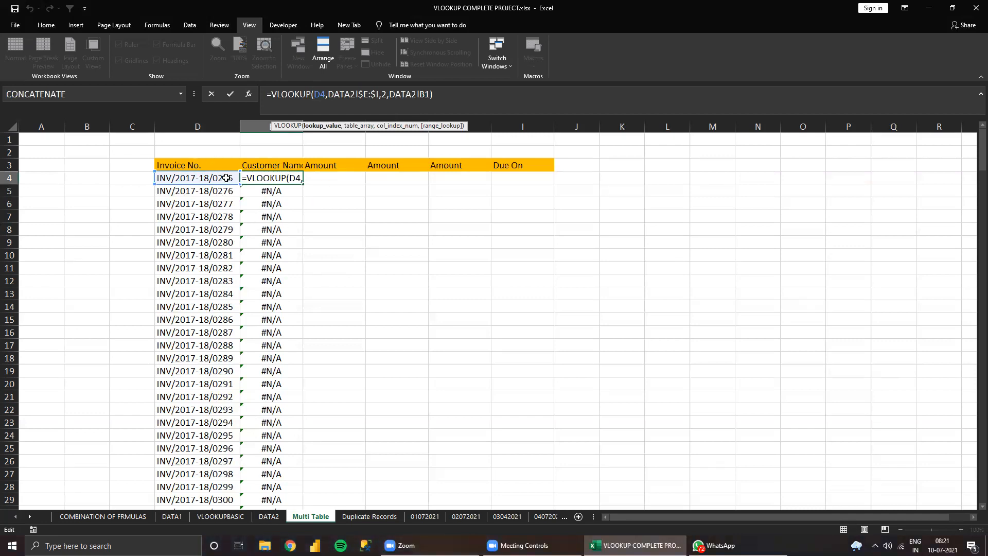
{"action": "type", "text": "riht"}
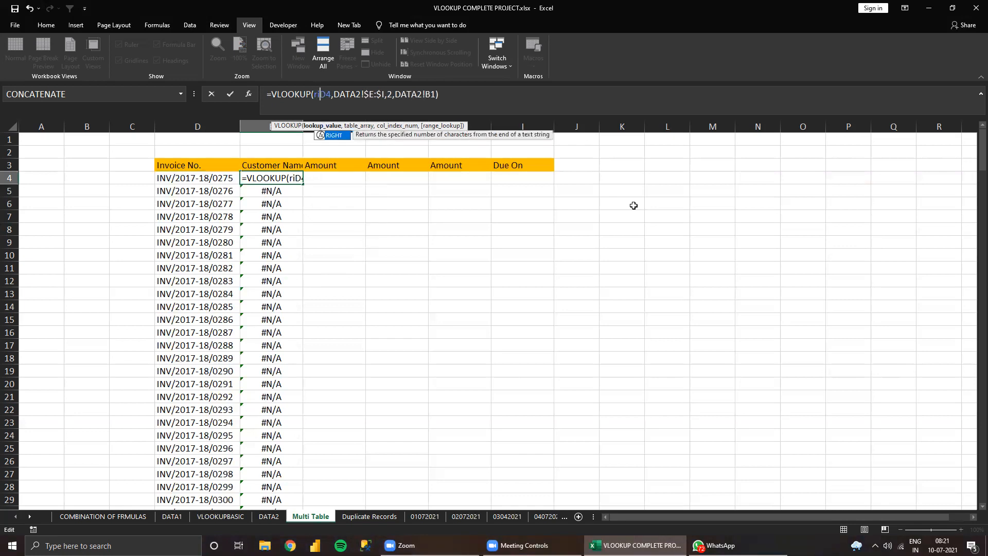
{"action": "key", "text": "Tab"}
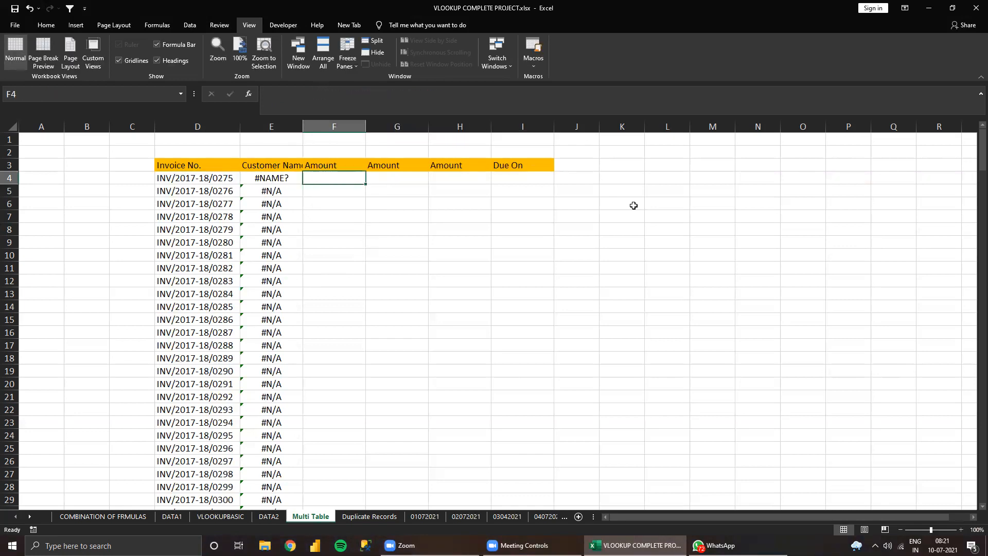
{"action": "left_click", "coordinate": [283, 178]}
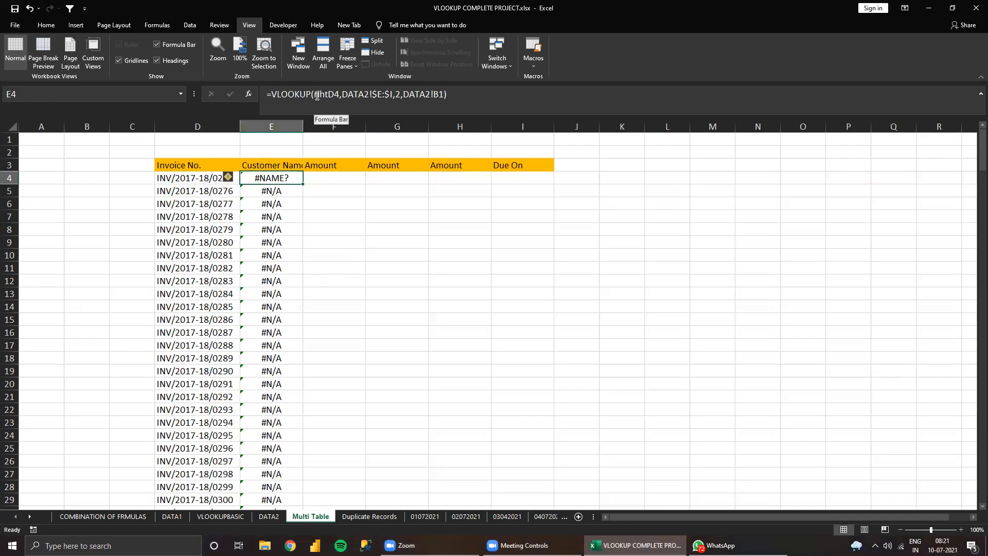
{"action": "left_click", "coordinate": [315, 94]}
{"action": "key", "text": "Delete"}
{"action": "key", "text": "Delete"}
{"action": "key", "text": "Delete"}
{"action": "key", "text": "Delete"}
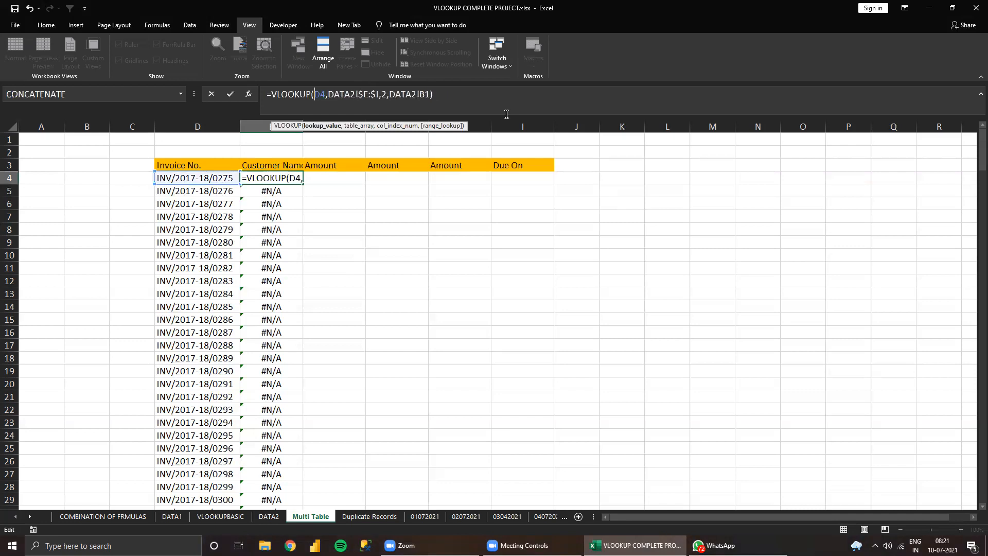
{"action": "key", "text": "Return"}
- Enter =RIGHT(D4,3) in F4 to extract the final three characters of the invoice number
{"action": "key", "text": "Up"}
{"action": "key", "text": "Right"}
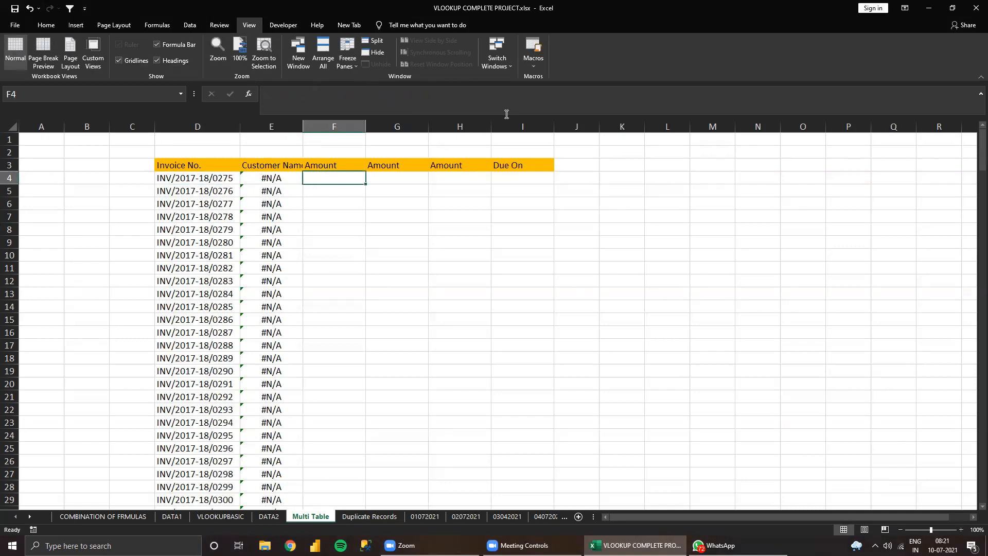
{"action": "type", "text": "=right("}
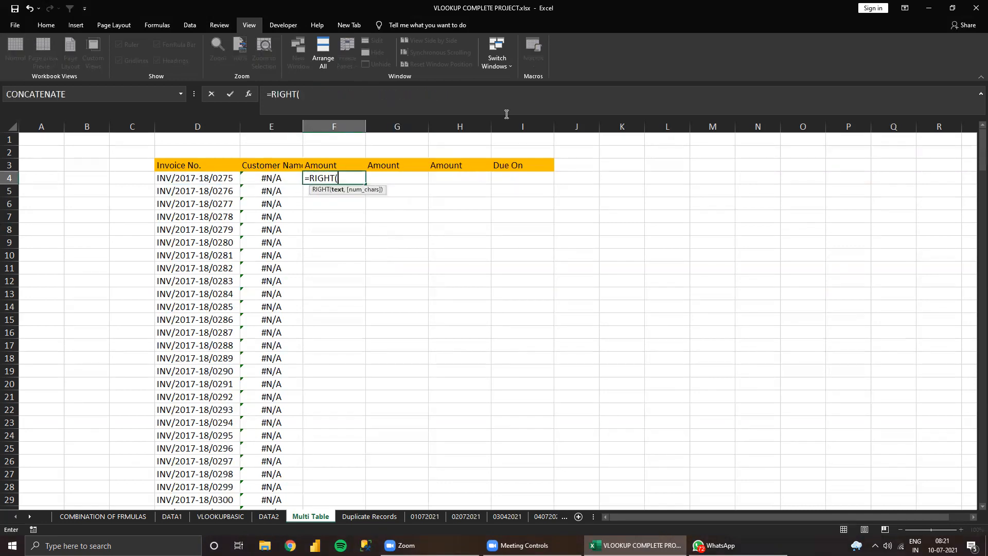
{"action": "key", "text": "Left"}
{"action": "key", "text": "Left"}
{"action": "type", "text": ",3"}
{"action": "key", "text": "Return"}
{"action": "key", "text": "Up"}
- Copy RIGHT(D4,3) from F4's formula and use it to replace the D4 lookup value in E4's VLOOKUP
{"action": "key", "text": "F2"}
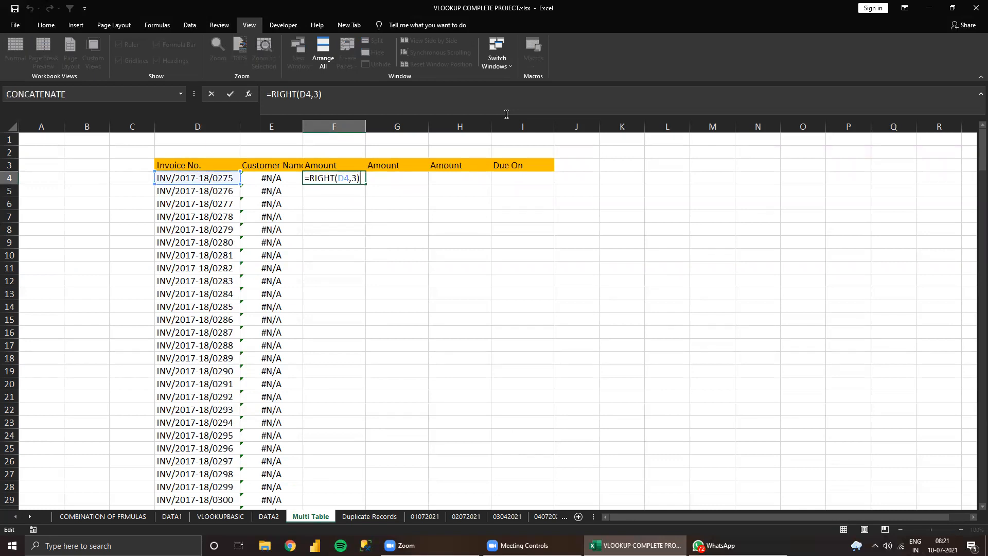
{"action": "key", "text": "shift+Home"}
{"action": "key", "text": "shift+Right"}
{"action": "key", "text": "ctrl+c"}
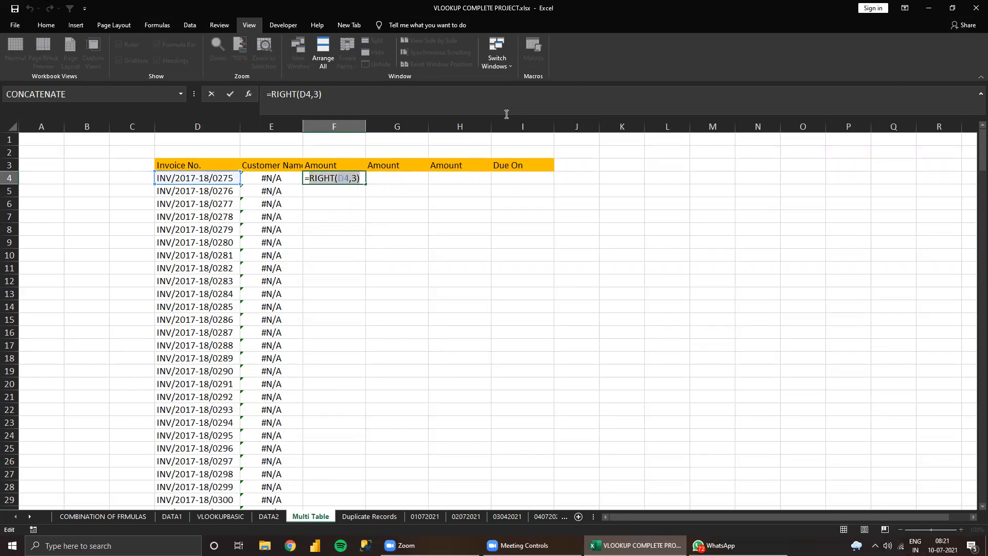
{"action": "key", "text": "Escape"}
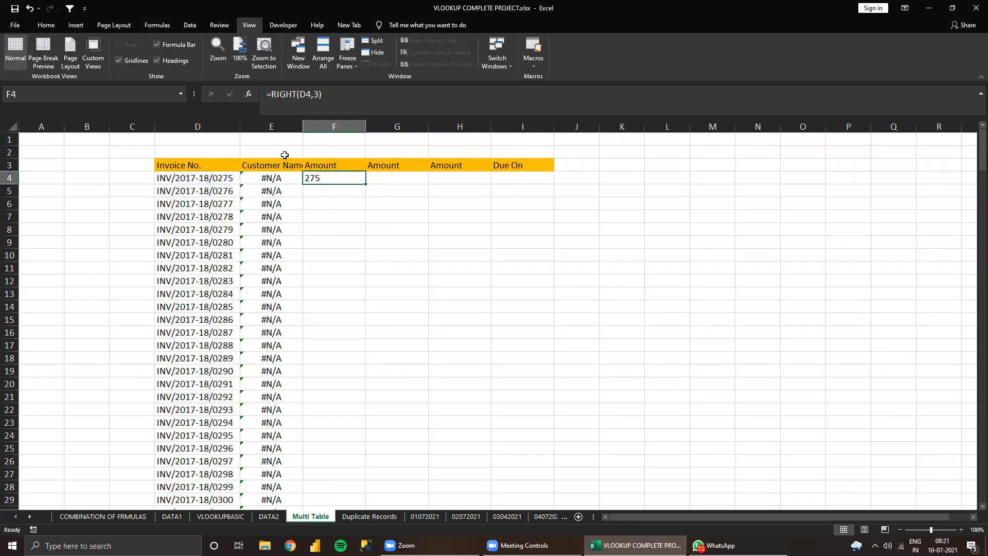
{"action": "left_click", "coordinate": [279, 178]}
{"action": "left_click", "coordinate": [314, 94]}
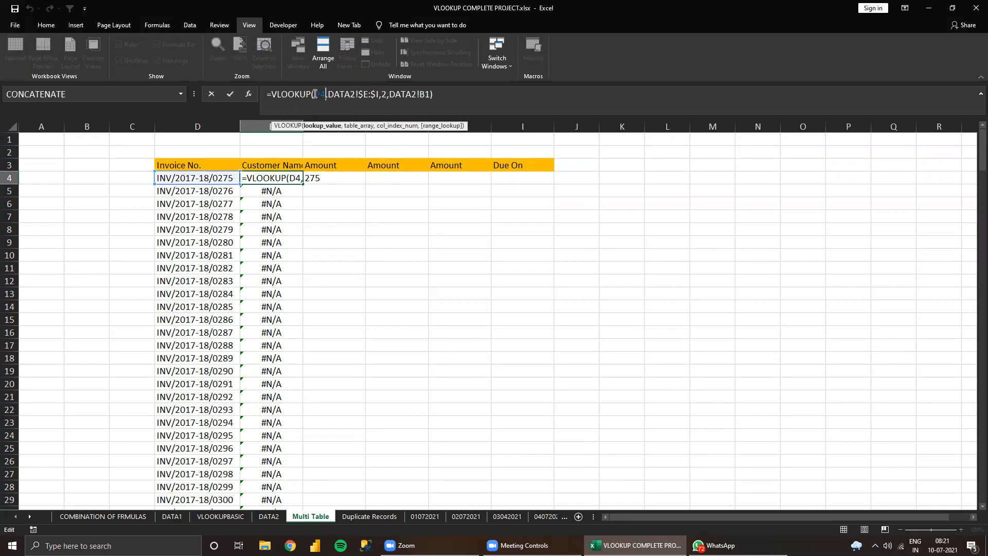
{"action": "key", "text": "ctrl+v"}
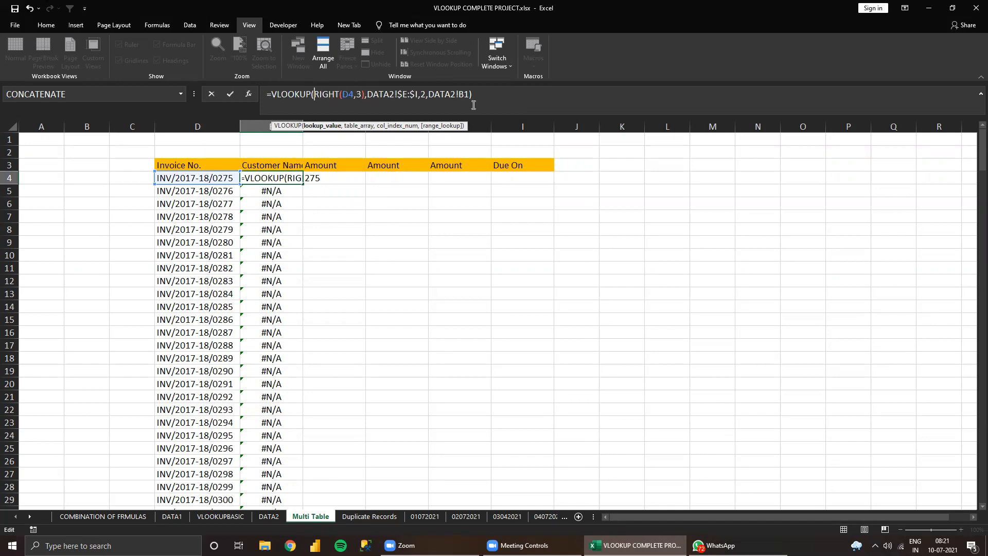
- Prefix the RIGHT(D4,3) lookup value in E4's VLOOKUP with the wildcard "*"&
{"action": "type", "text": "\"*"}
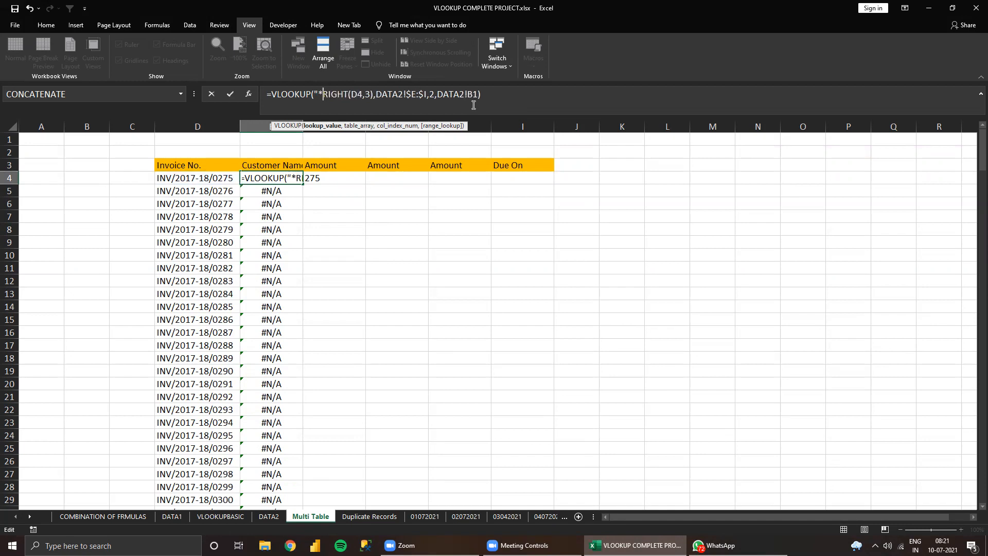
{"action": "type", "text": "\"&"}
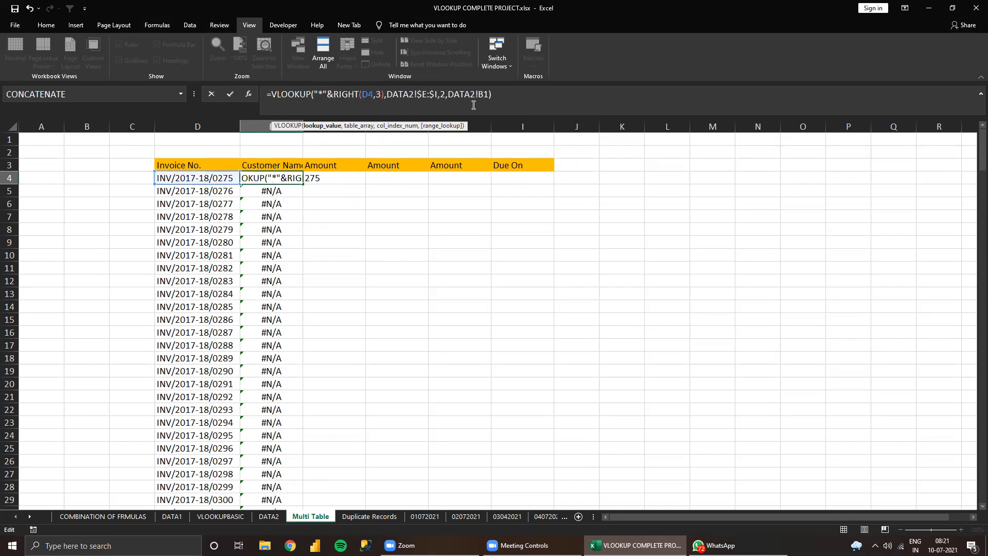
{"action": "key", "text": "Return"}
{"action": "key", "text": "Up"}
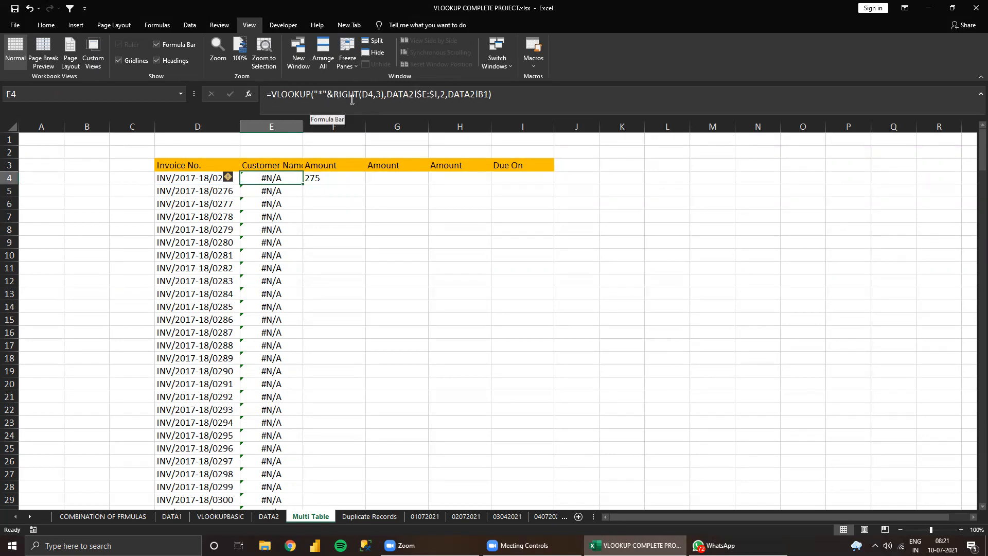
- Append &"*" after RIGHT(D4,3) in E4's VLOOKUP and autofit the width of column E
{"action": "left_click", "coordinate": [384, 96]}
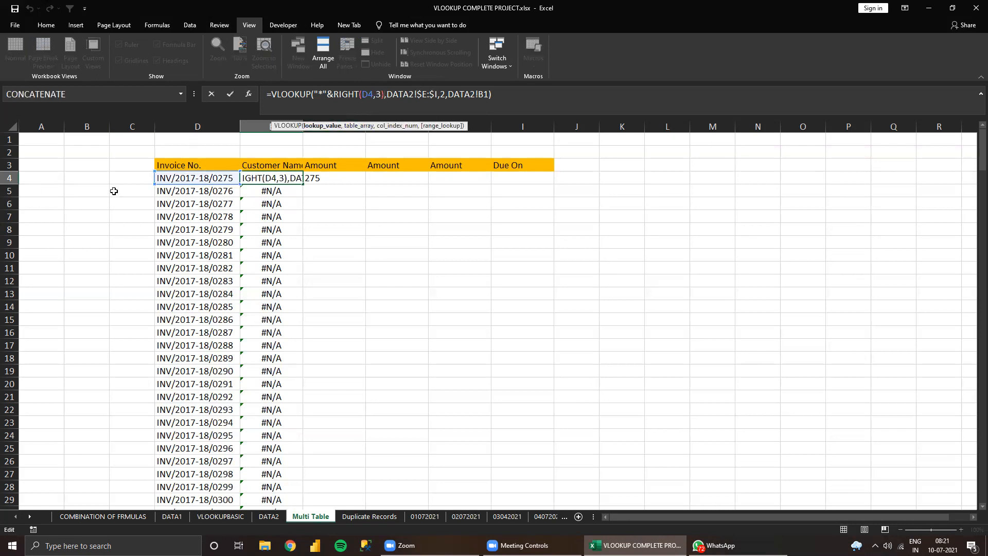
{"action": "key", "text": "Escape"}
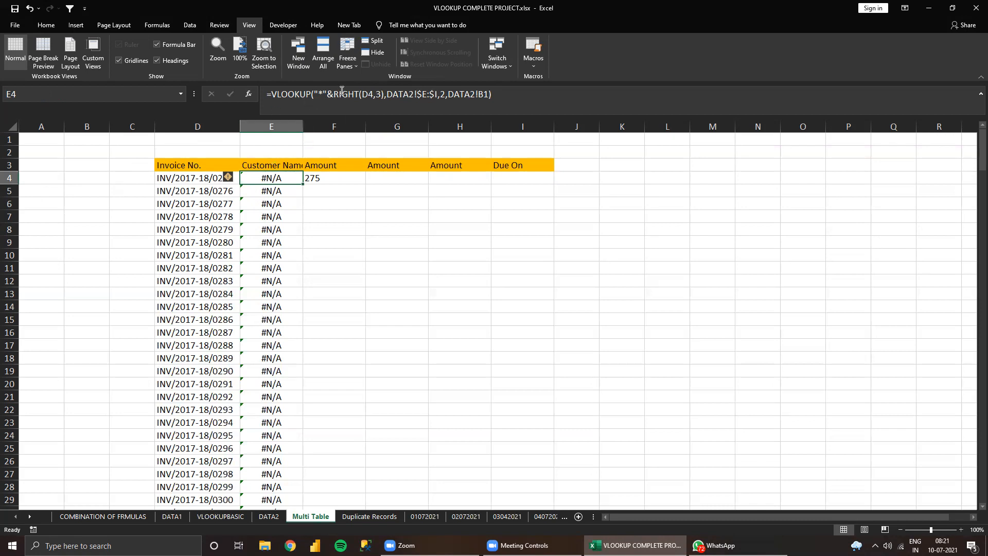
{"action": "left_click", "coordinate": [382, 95]}
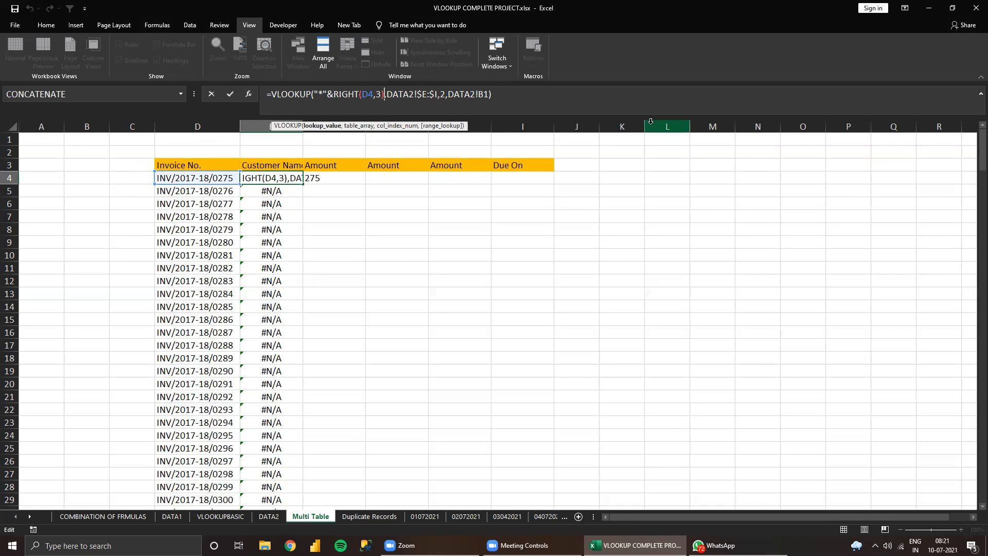
{"action": "type", "text": "&\"*\""}
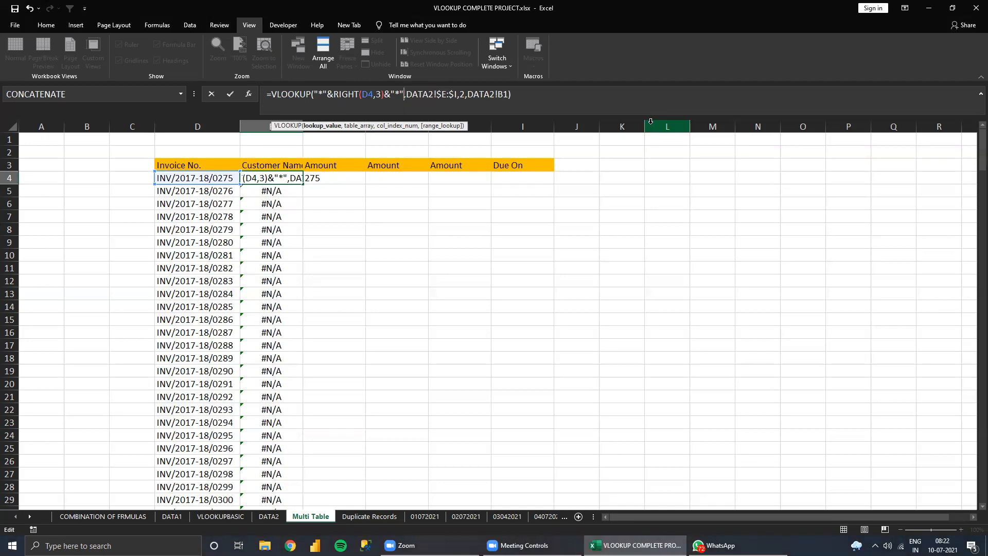
{"action": "key", "text": "ctrl+Return"}
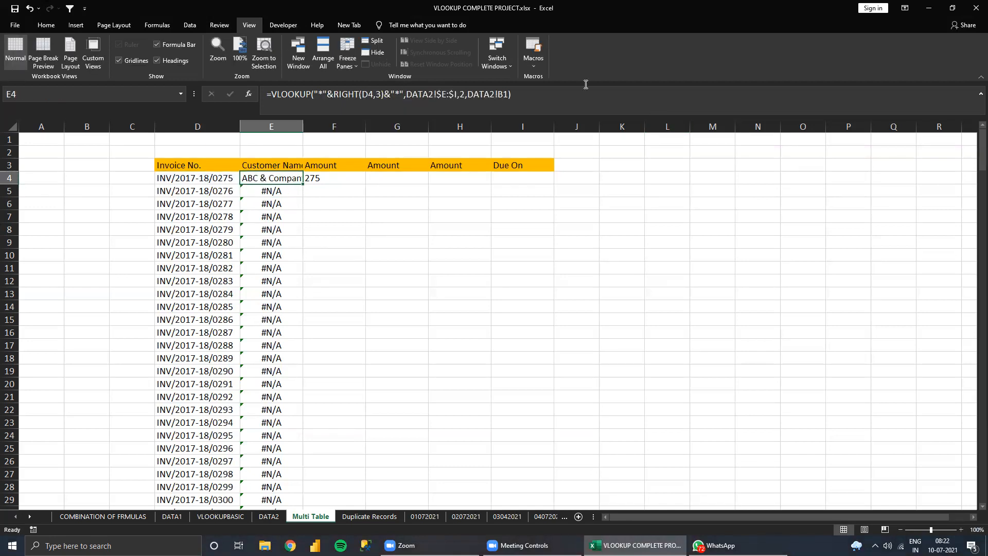
{"action": "double_click", "coordinate": [303, 128]}
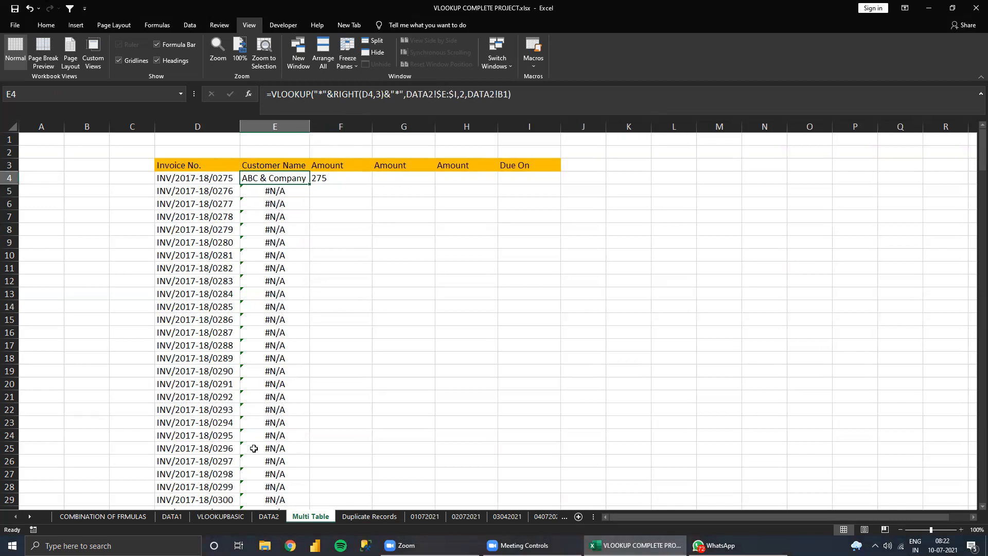
- Check the invoice numbers on DATA2, and enter the sample wildcard pattern *275* in K4 of Multi Table
{"action": "left_click", "coordinate": [273, 517]}
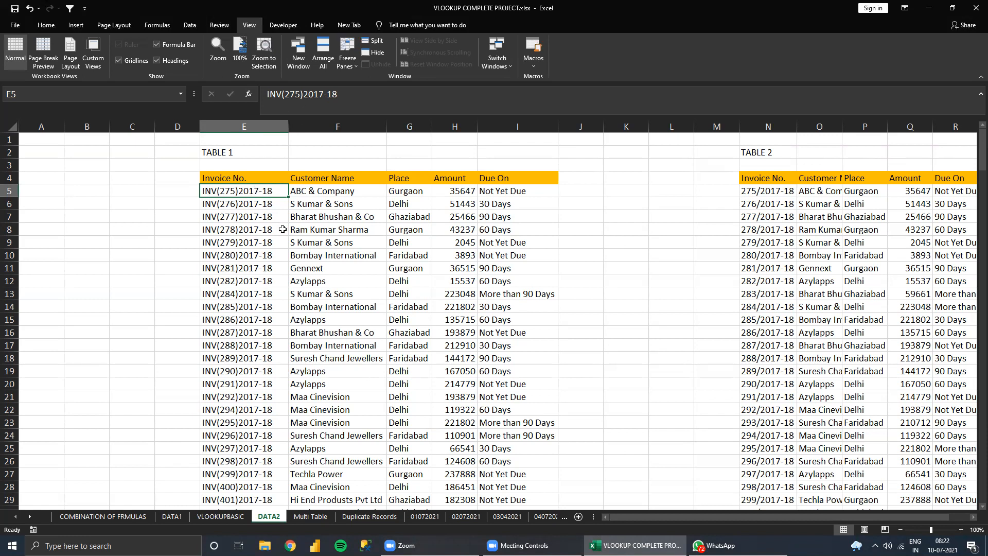
{"action": "left_click", "coordinate": [308, 516]}
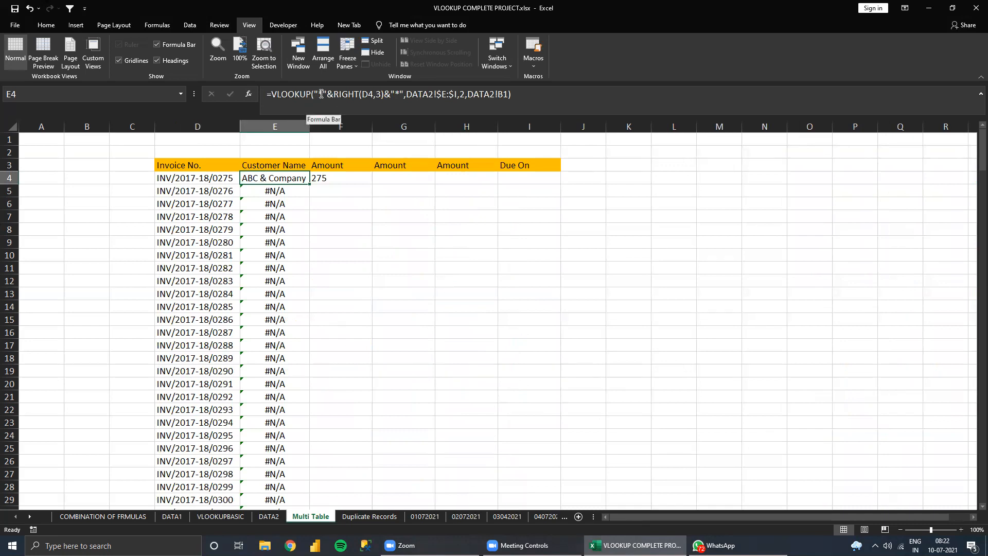
{"action": "left_click", "coordinate": [629, 179]}
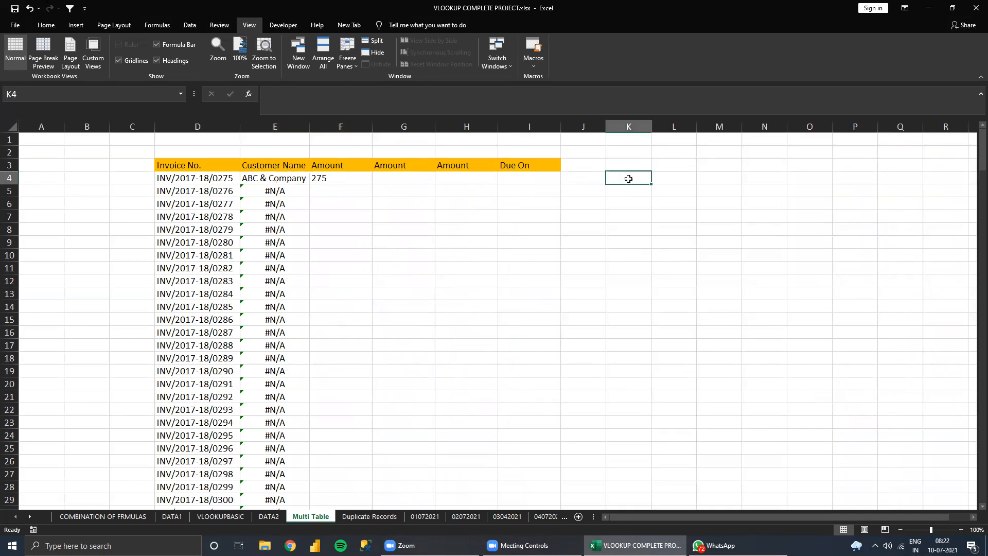
{"action": "type", "text": "*275*"}
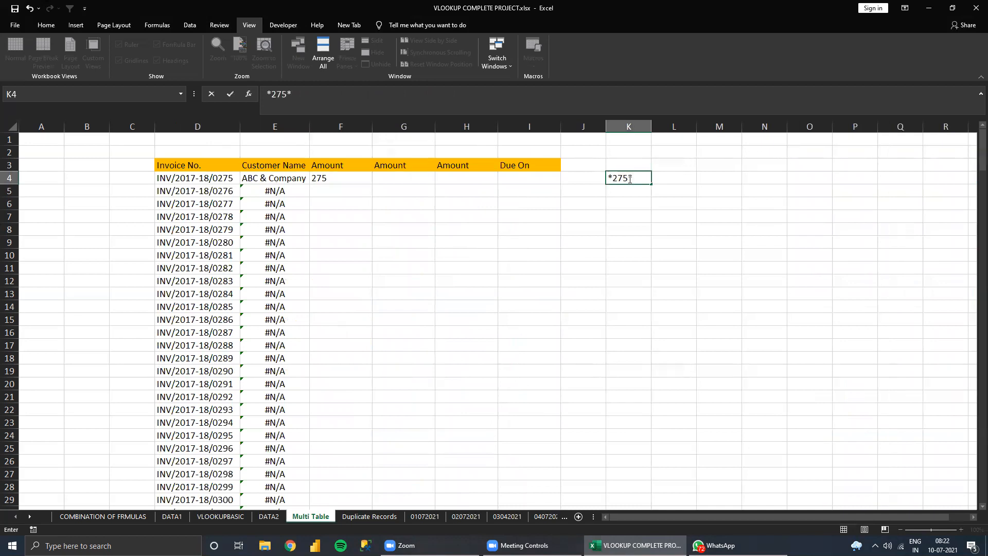
{"action": "key", "text": "Return"}
{"action": "key", "text": "Up"}
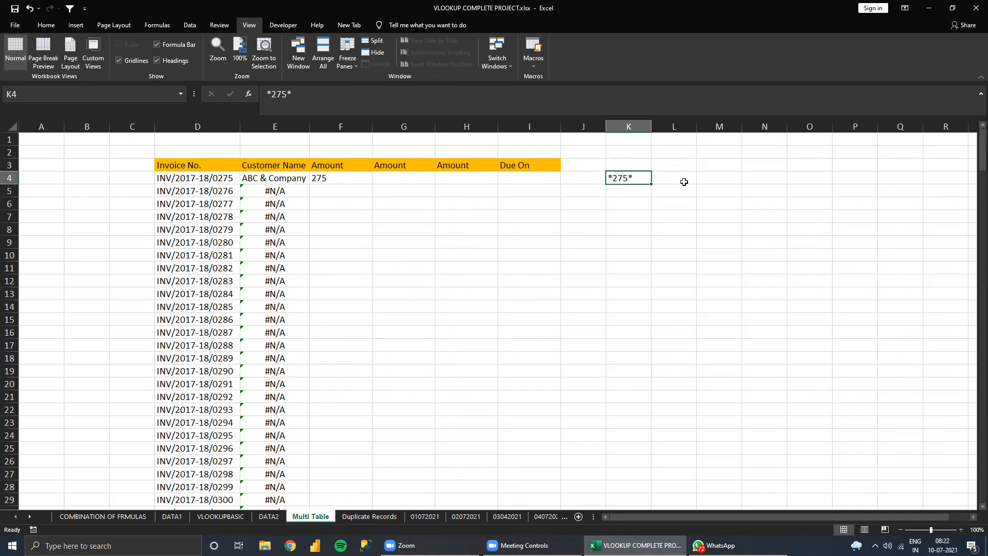
- Examine the wildcard lookup value in E4's VLOOKUP and compare the invoice number formats on DATA2 and Multi Table
{"action": "left_click", "coordinate": [295, 175]}
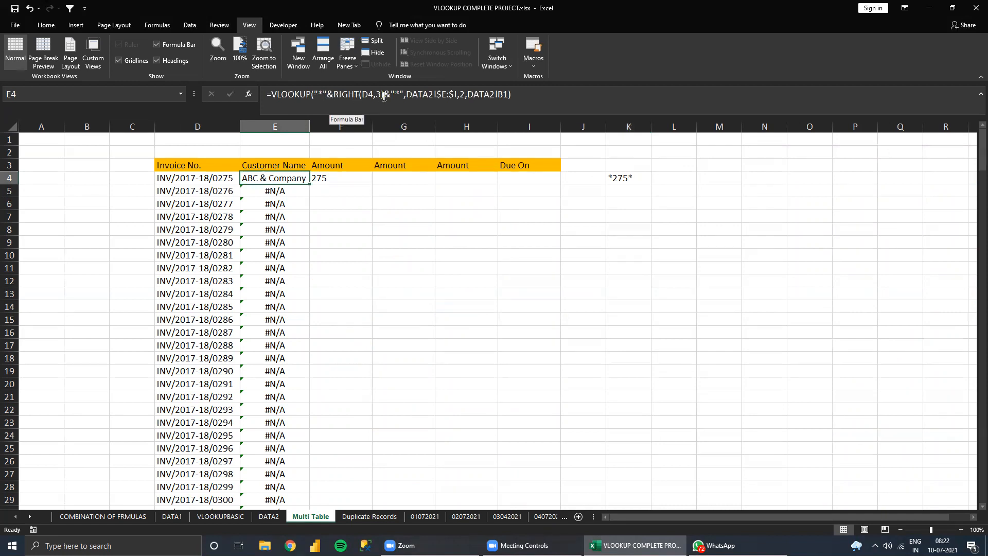
{"action": "left_click", "coordinate": [315, 93]}
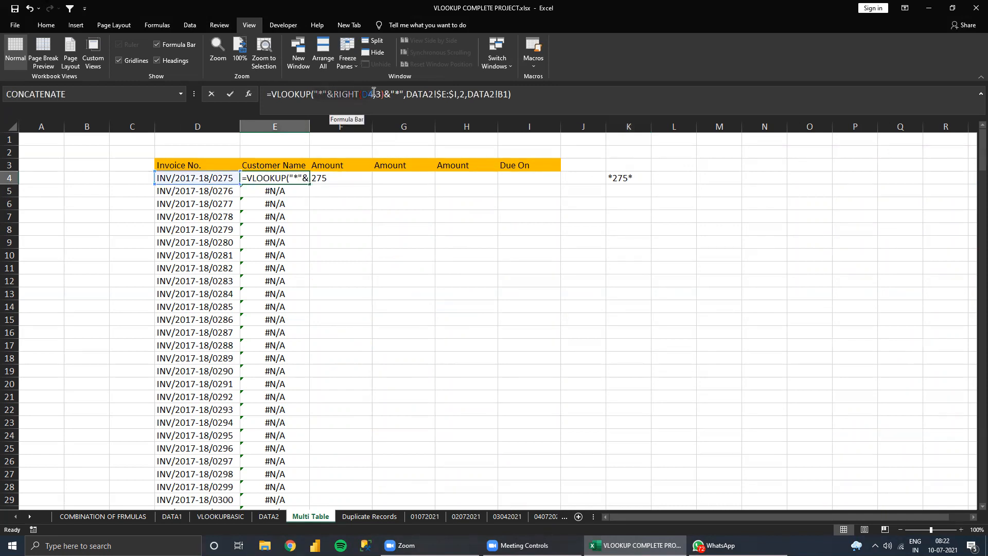
{"action": "left_click", "coordinate": [403, 93]}
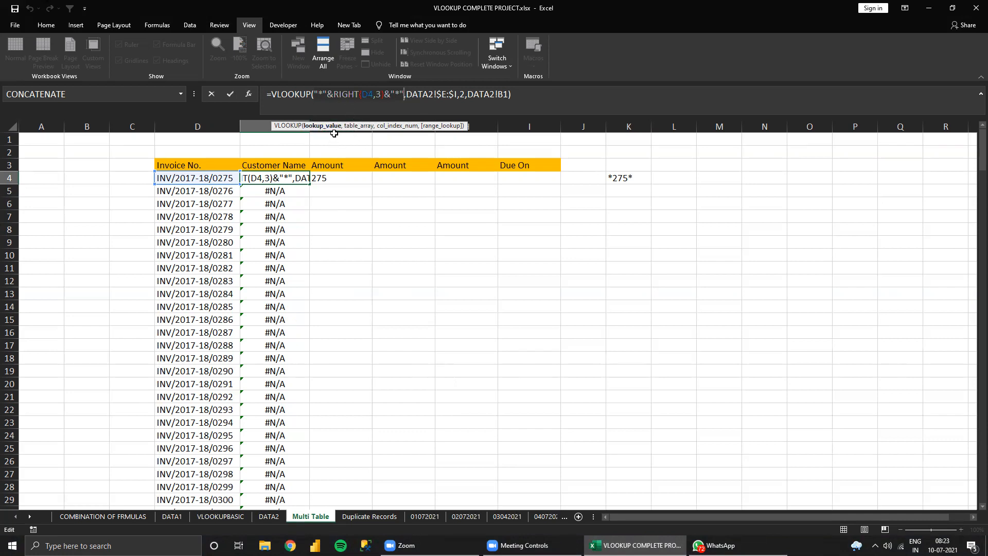
{"action": "left_click_drag", "start_coordinate": [334, 131], "coordinate": [334, 149]}
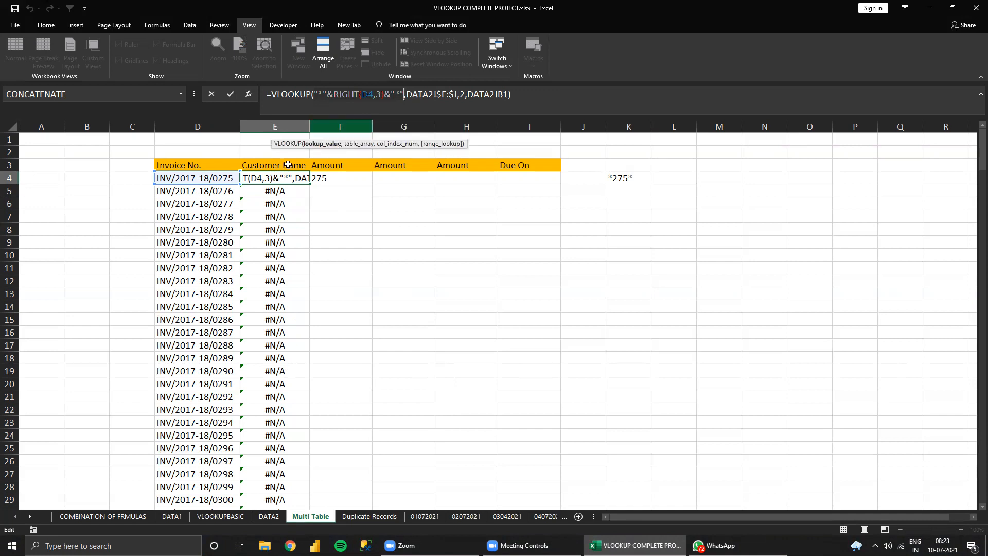
{"action": "key", "text": "ctrl+Return"}
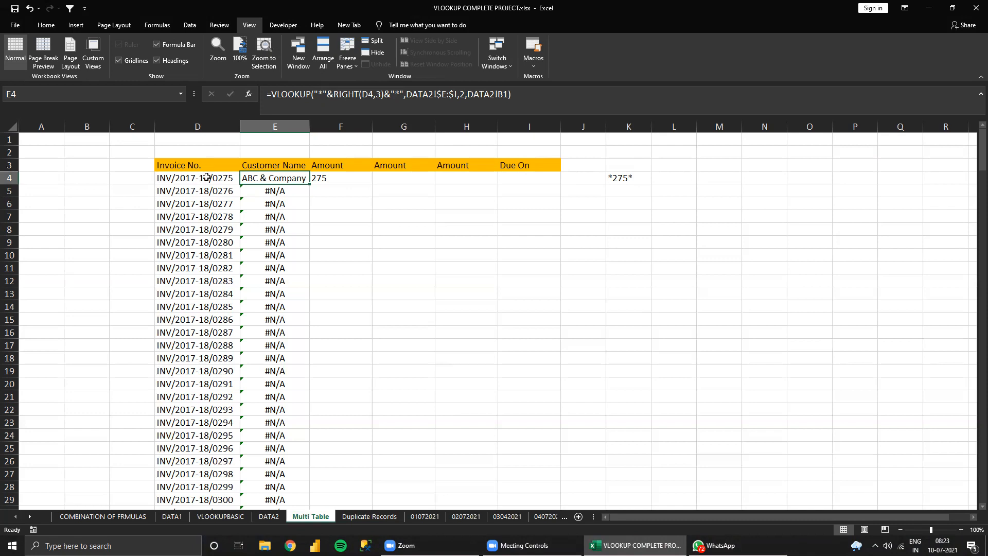
{"action": "left_click", "coordinate": [267, 516]}
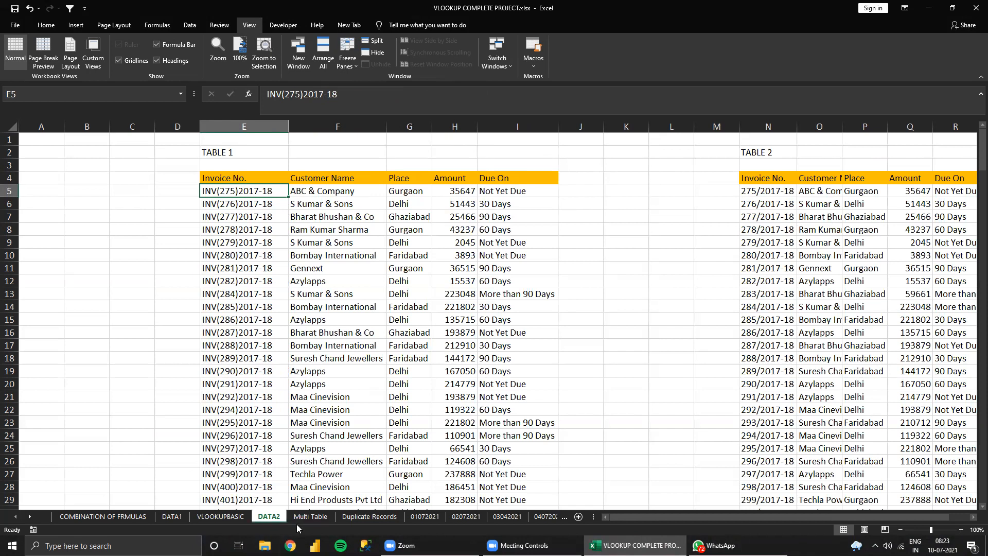
{"action": "left_click", "coordinate": [310, 516]}
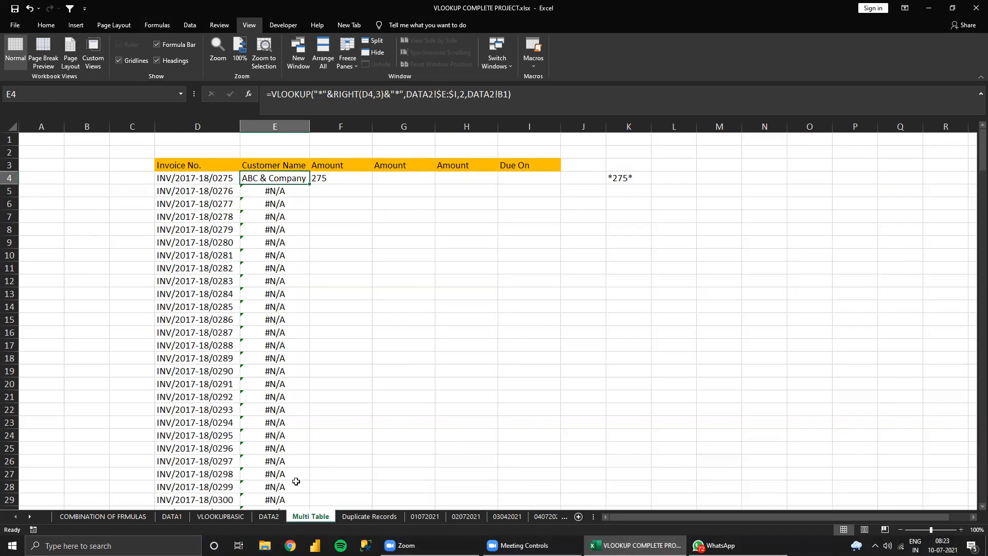
{"action": "left_click", "coordinate": [269, 517]}
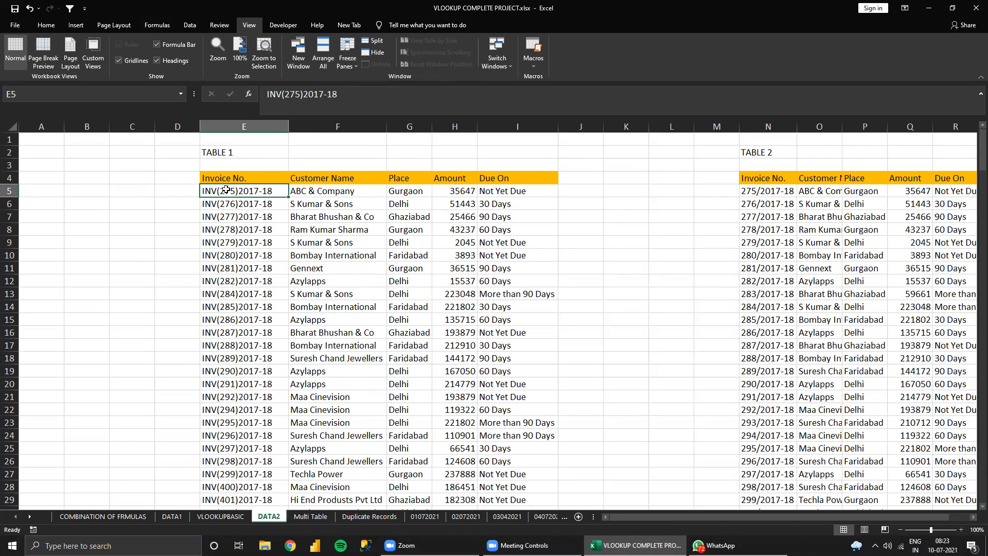
{"action": "left_click", "coordinate": [308, 516]}
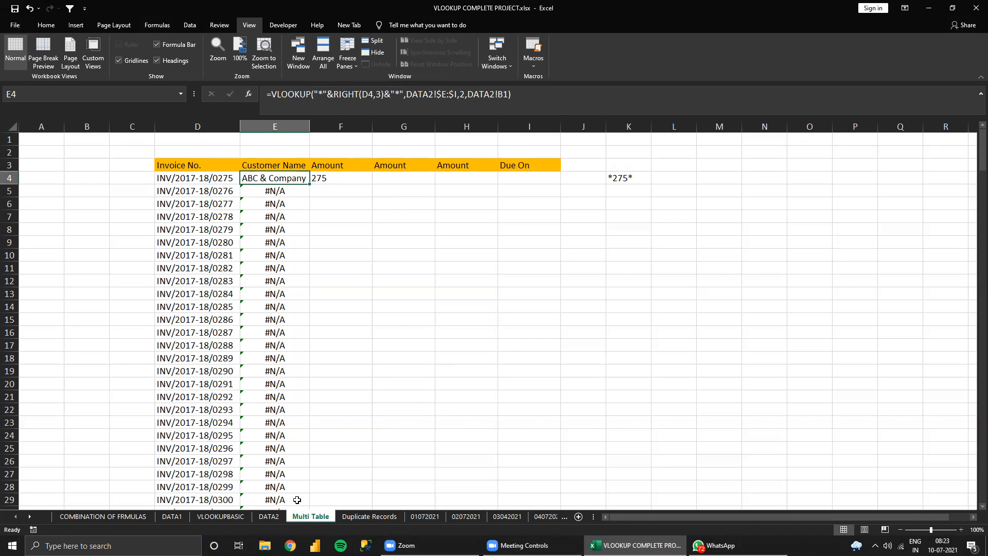
{"action": "left_click", "coordinate": [280, 517]}
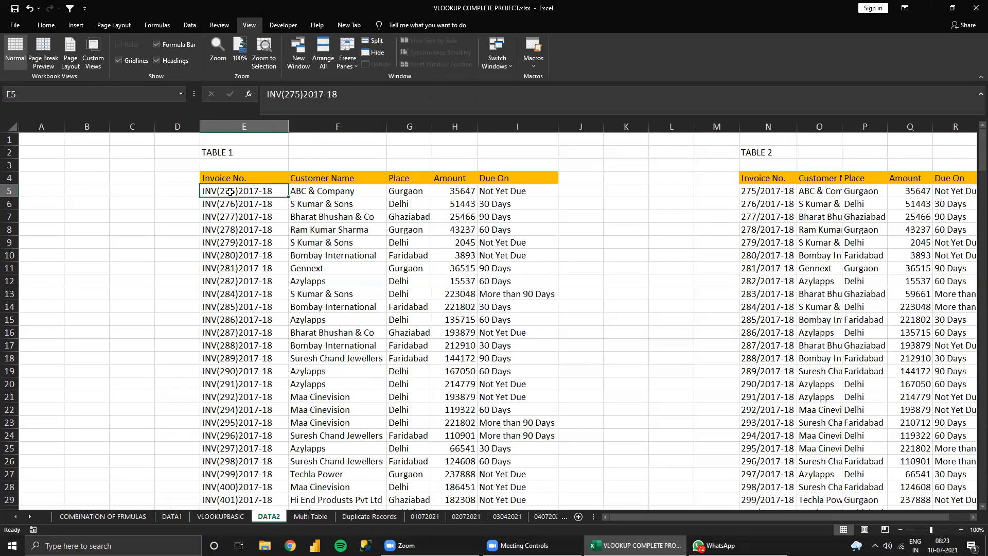
{"action": "left_click", "coordinate": [298, 519]}
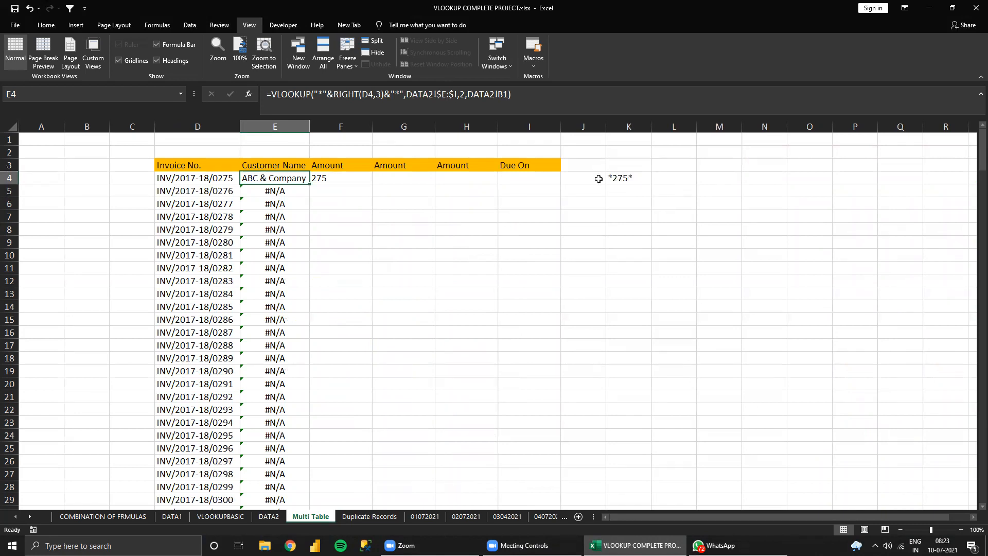
- Enter the sample number 275 in L4 of Multi Table, beside the wildcard pattern
{"action": "left_click", "coordinate": [660, 177]}
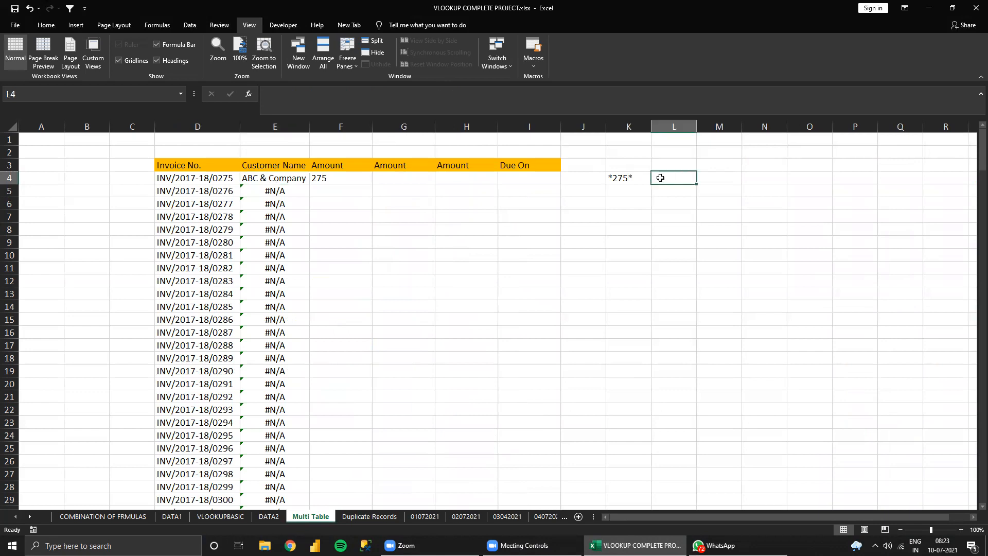
{"action": "type", "text": "2"}
{"action": "key", "text": "Escape"}
{"action": "type", "text": "275"}
{"action": "key", "text": "Return"}
{"action": "key", "text": "Up"}
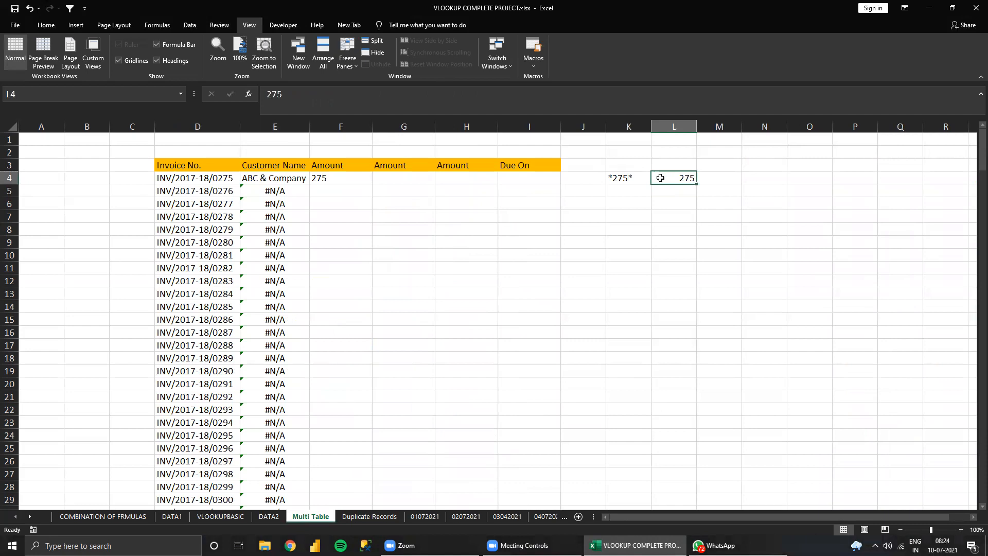
{"action": "key", "text": "Left"}
{"action": "key", "text": "Delete"}
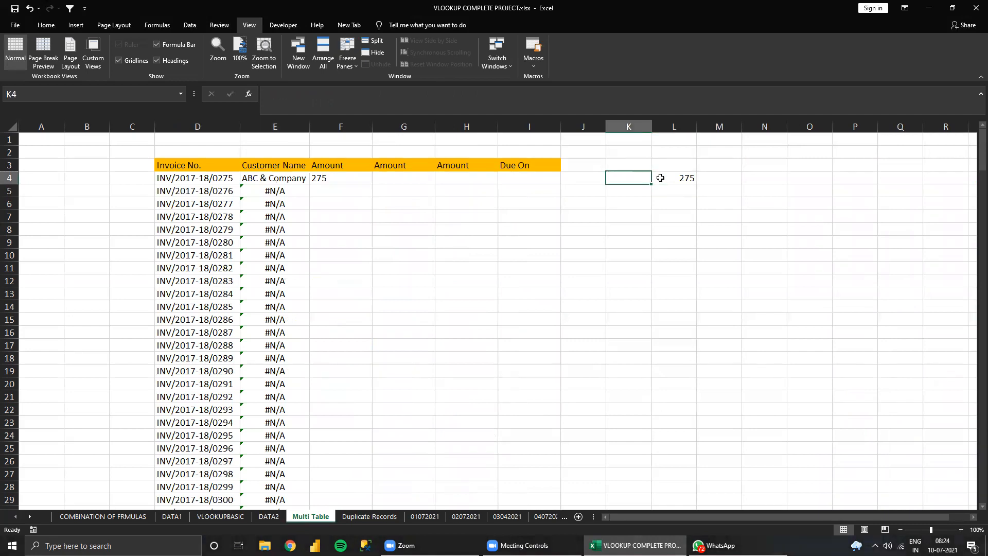
{"action": "key", "text": "ctrl+z"}
- Enter the formula ="*"&L4&"*" in M4 and compare it with the typed pattern in K4
{"action": "key", "text": "Right"}
{"action": "key", "text": "Right"}
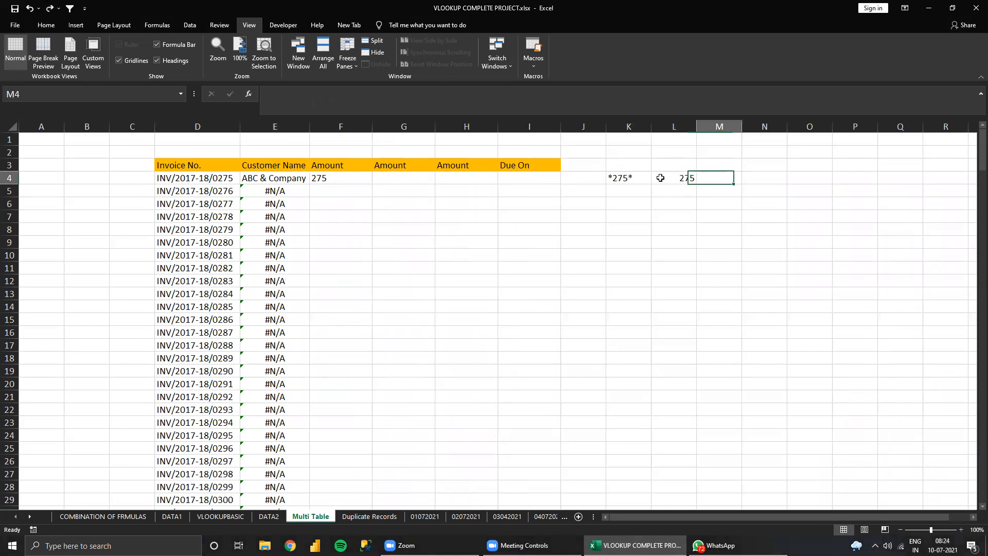
{"action": "type", "text": "=\"*"}
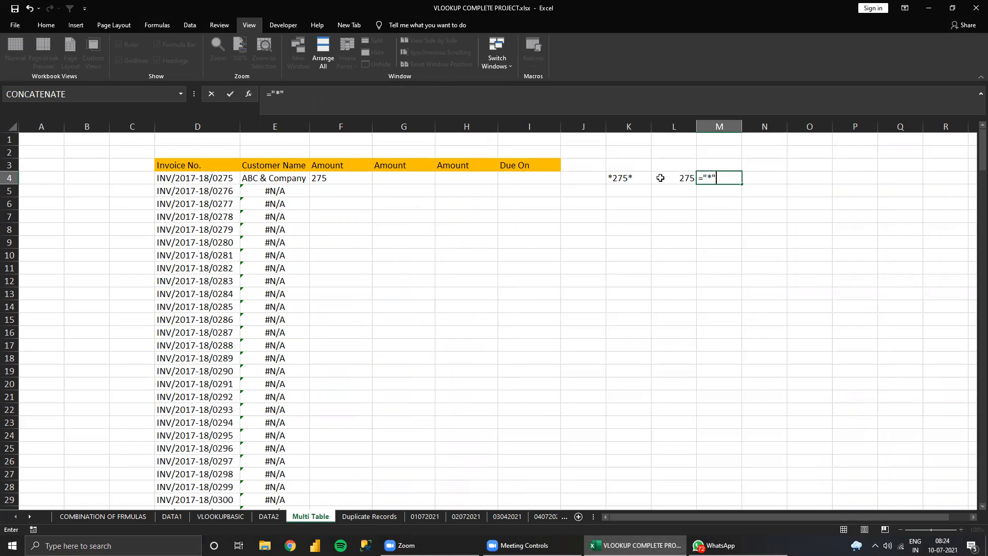
{"action": "type", "text": "\"&"}
{"action": "left_click", "coordinate": [666, 179]}
{"action": "type", "text": "&\"*"}
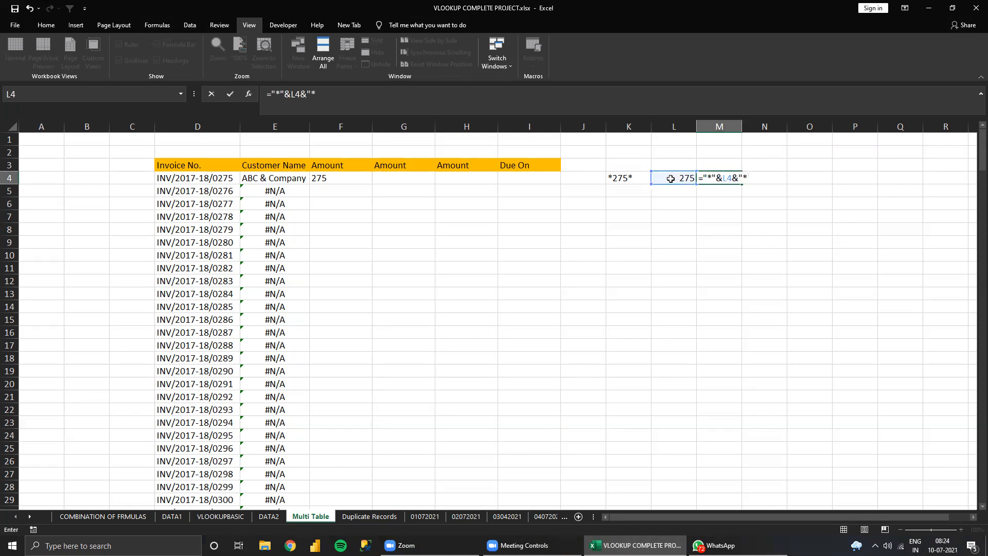
{"action": "key", "text": "ctrl+Return"}
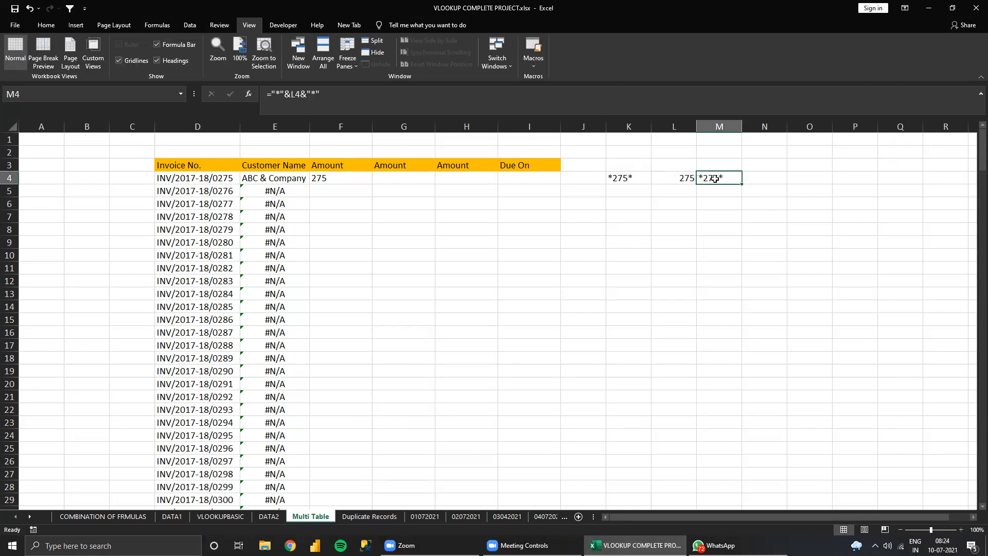
{"action": "left_click", "coordinate": [612, 178]}
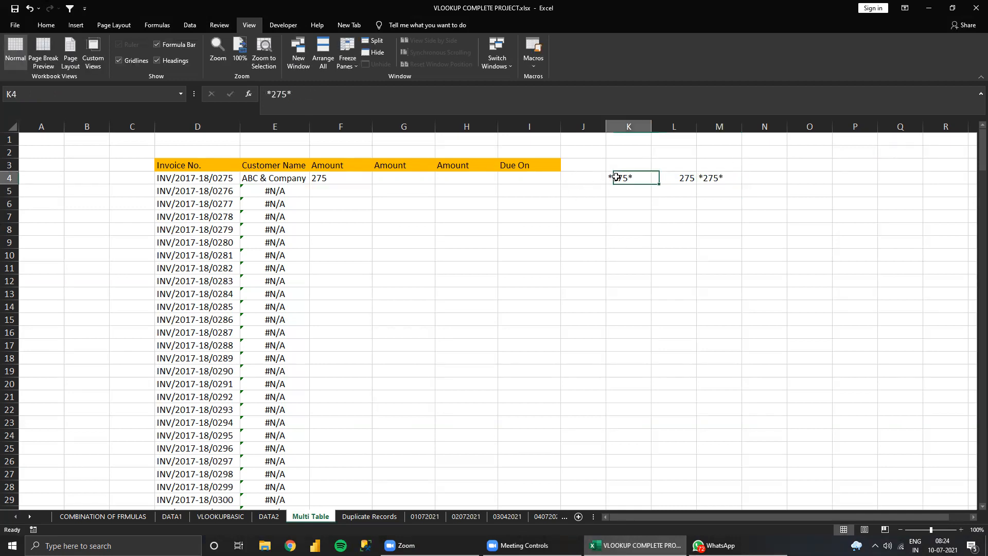
{"action": "left_click", "coordinate": [709, 177]}
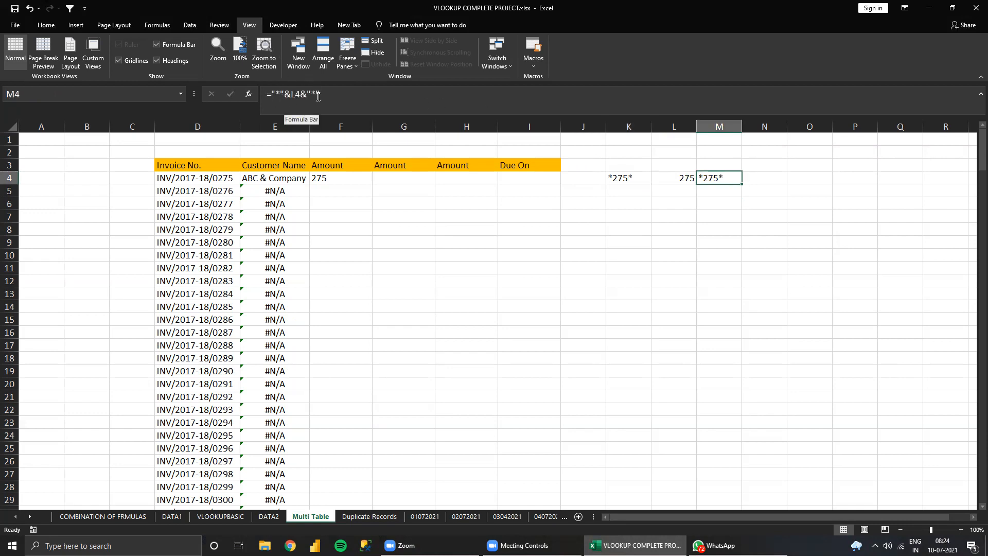
- Recheck E4's lookup against the DATA2 invoice numbers, and fill E4's VLOOKUP down the Customer Name column
{"action": "left_click", "coordinate": [281, 179]}
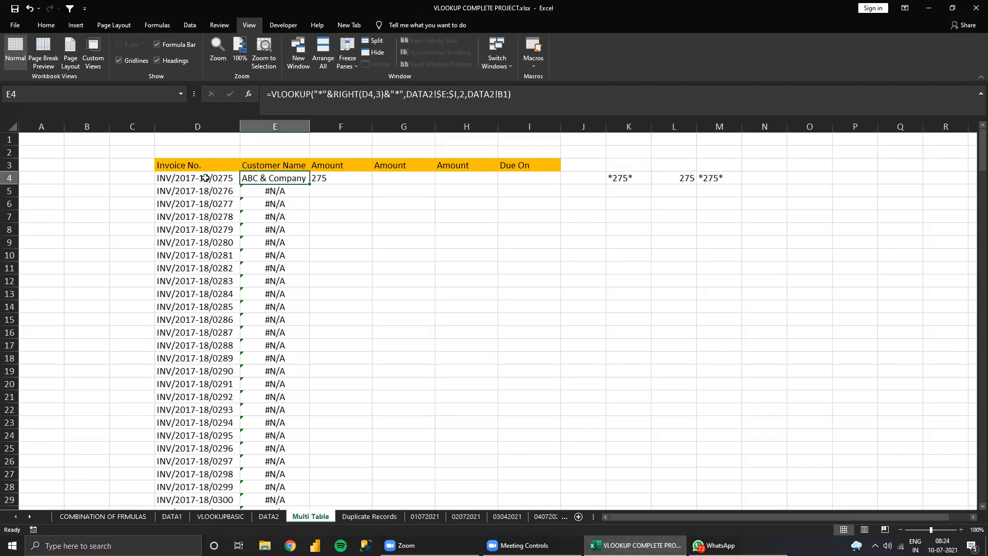
{"action": "left_click", "coordinate": [268, 516]}
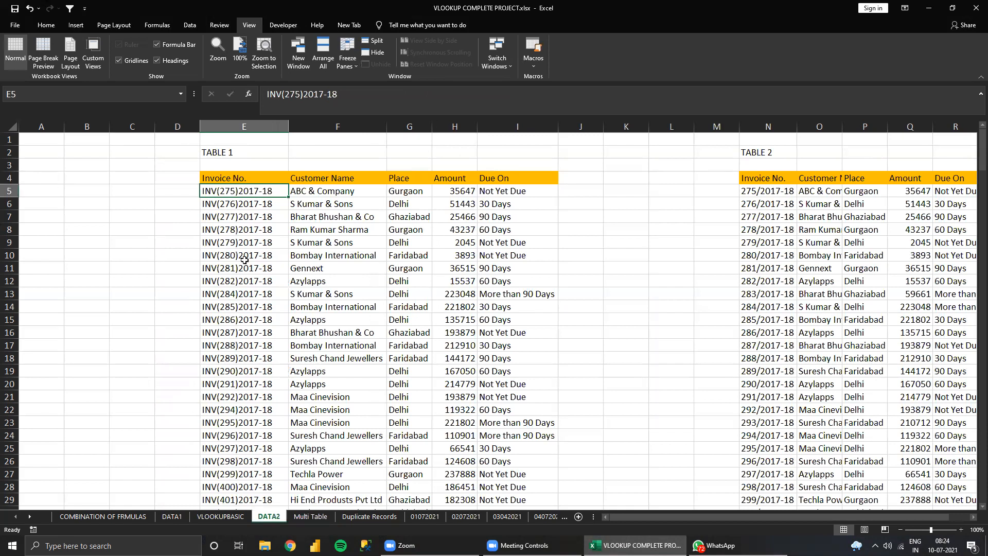
{"action": "left_click", "coordinate": [322, 518]}
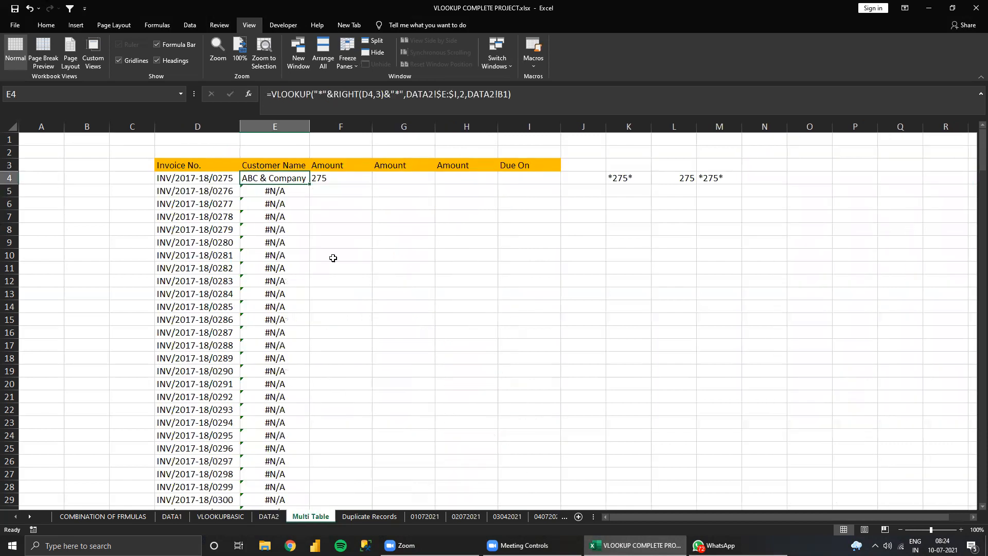
{"action": "double_click", "coordinate": [310, 185]}
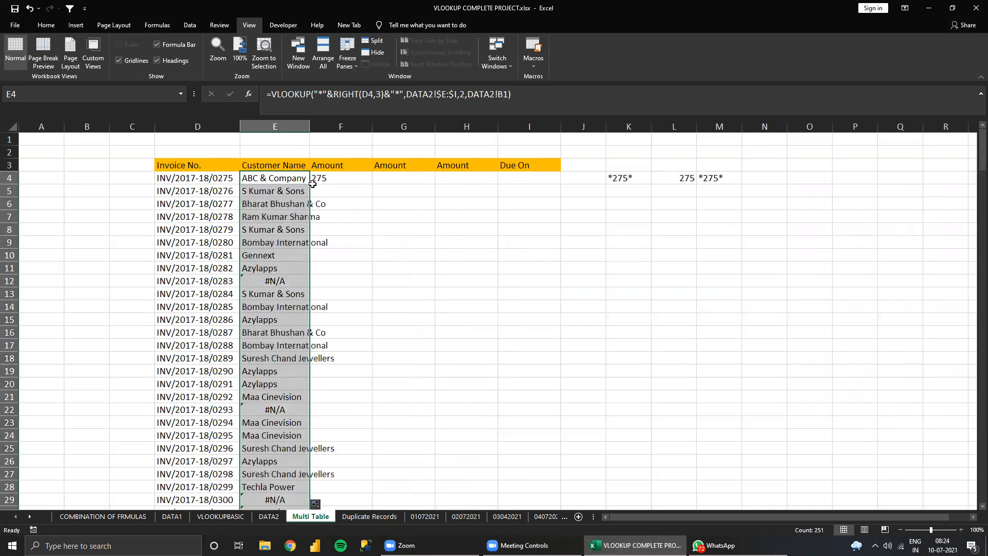
- Clear the RIGHT helper formula from F4 and autofit the width of column E
{"action": "left_click", "coordinate": [323, 178]}
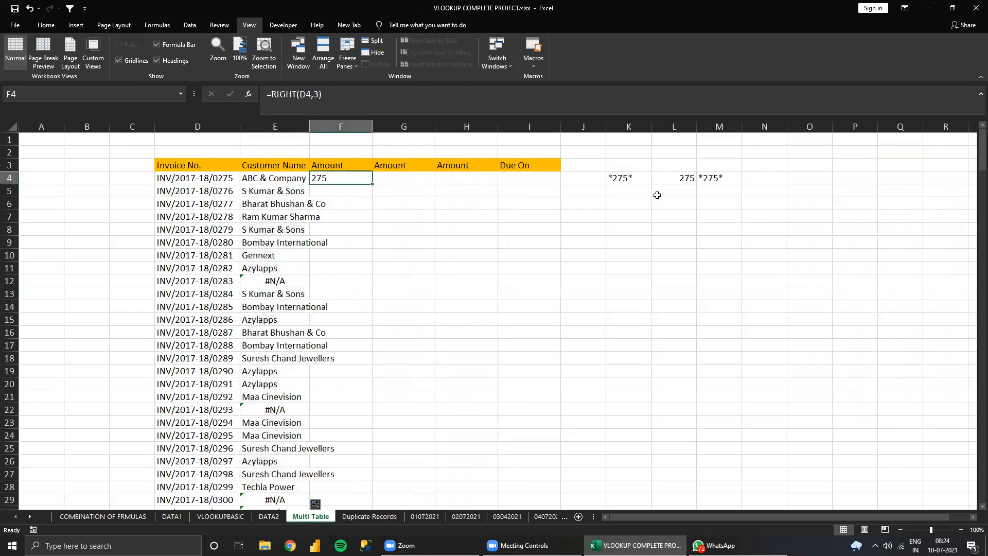
{"action": "key", "text": "Delete"}
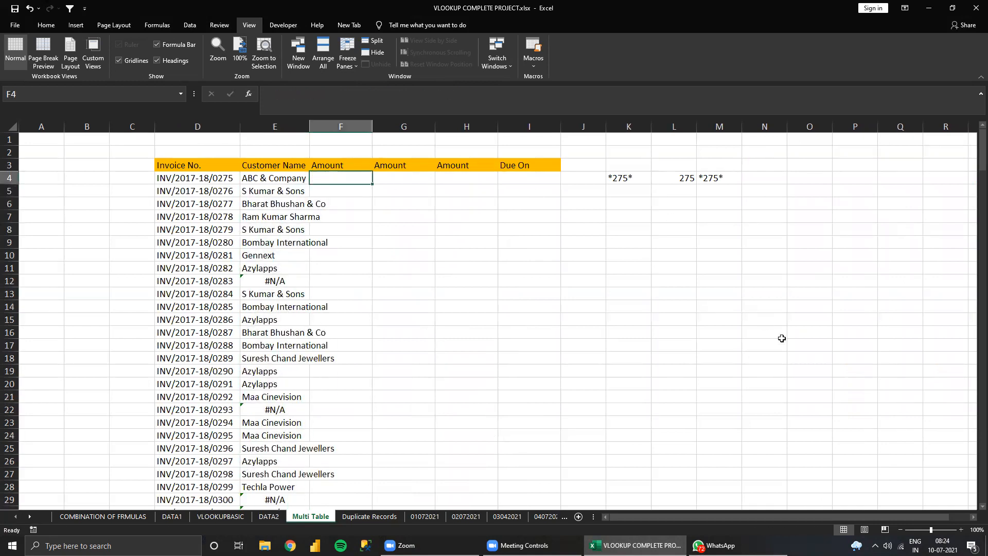
{"action": "double_click", "coordinate": [311, 127]}
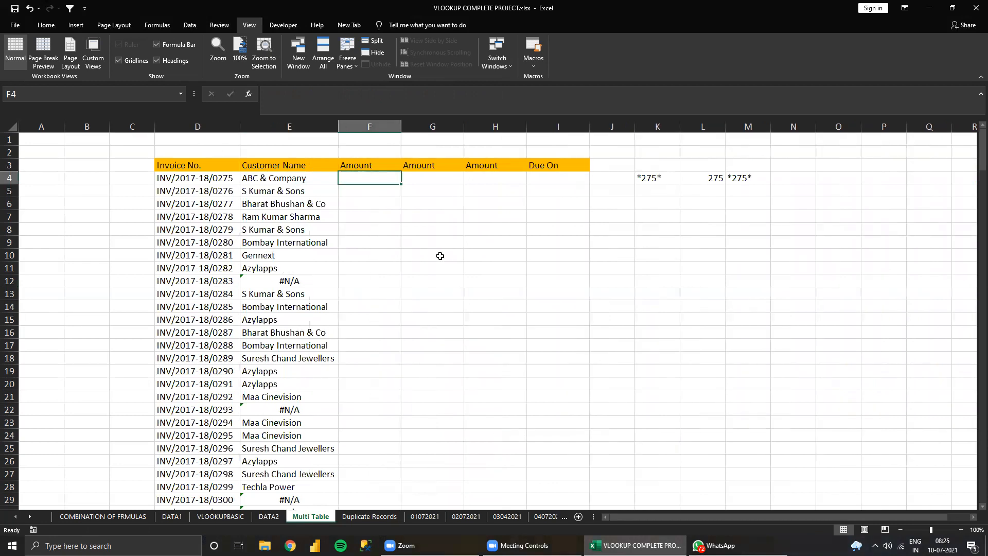
- Copy the whole VLOOKUP expression from E4's formula without changing the cell
{"action": "left_click", "coordinate": [292, 180]}
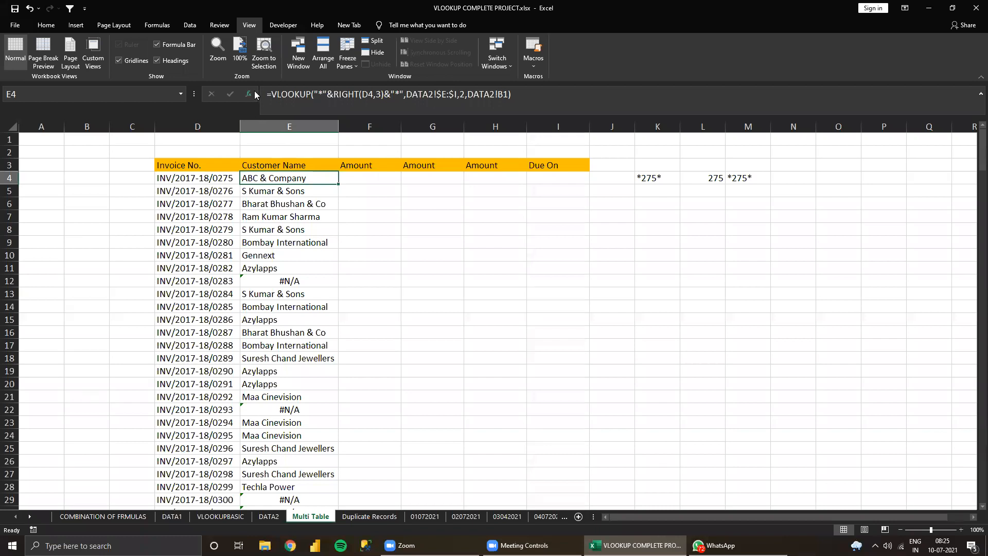
{"action": "left_click", "coordinate": [288, 93]}
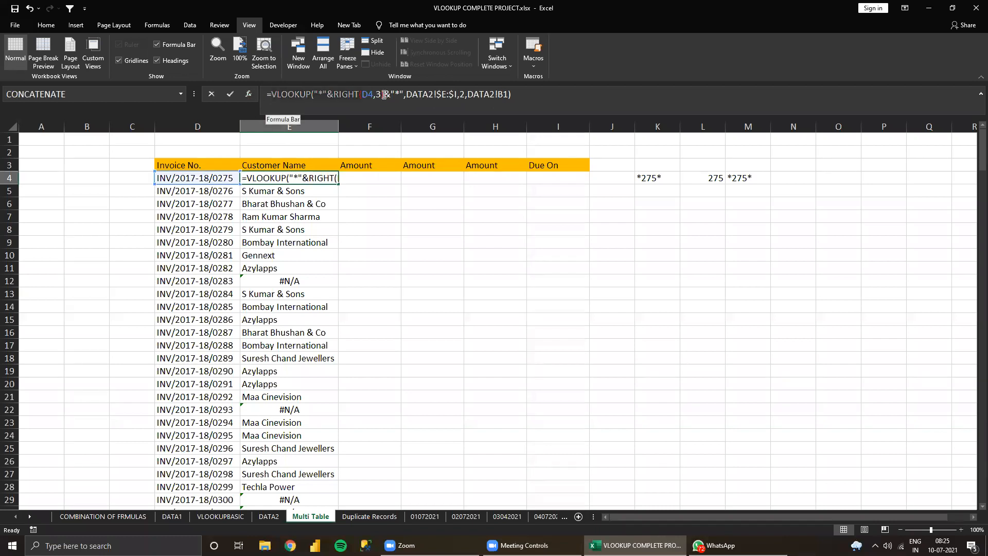
{"action": "left_click", "coordinate": [521, 93]}
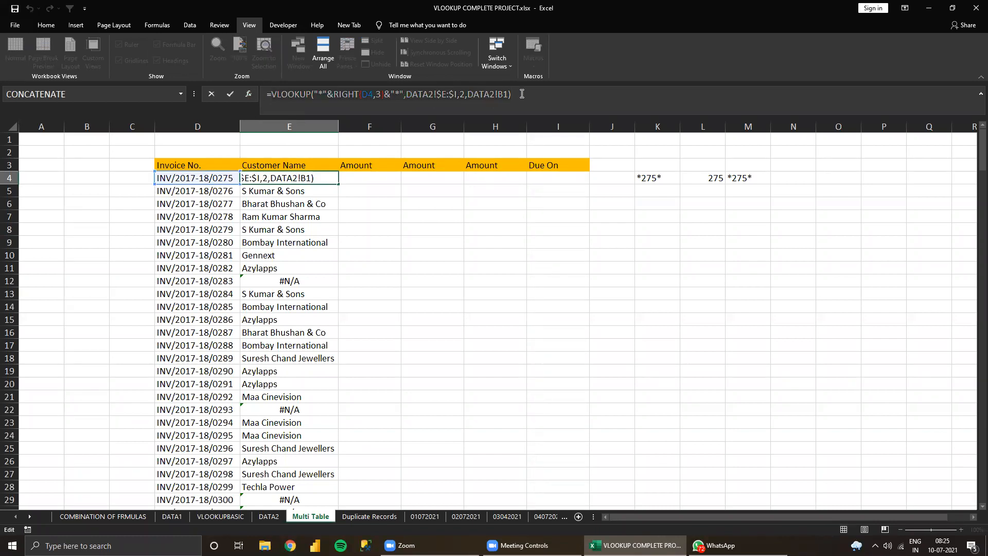
{"action": "key", "text": "Escape"}
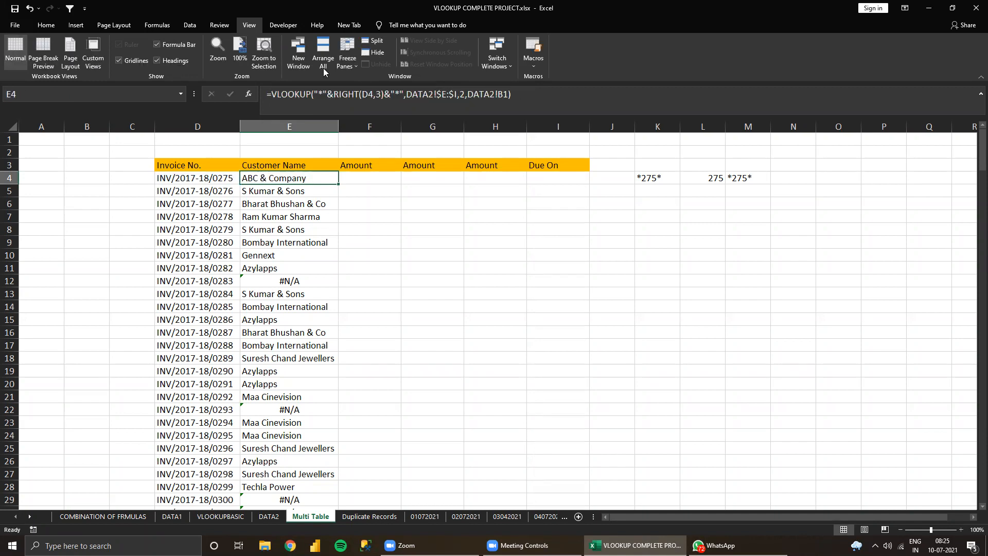
- Wrap E4's VLOOKUP in IFERROR and paste the copied VLOOKUP expression as the value_if_error argument
{"action": "left_click", "coordinate": [269, 93]}
{"action": "type", "text": "id"}
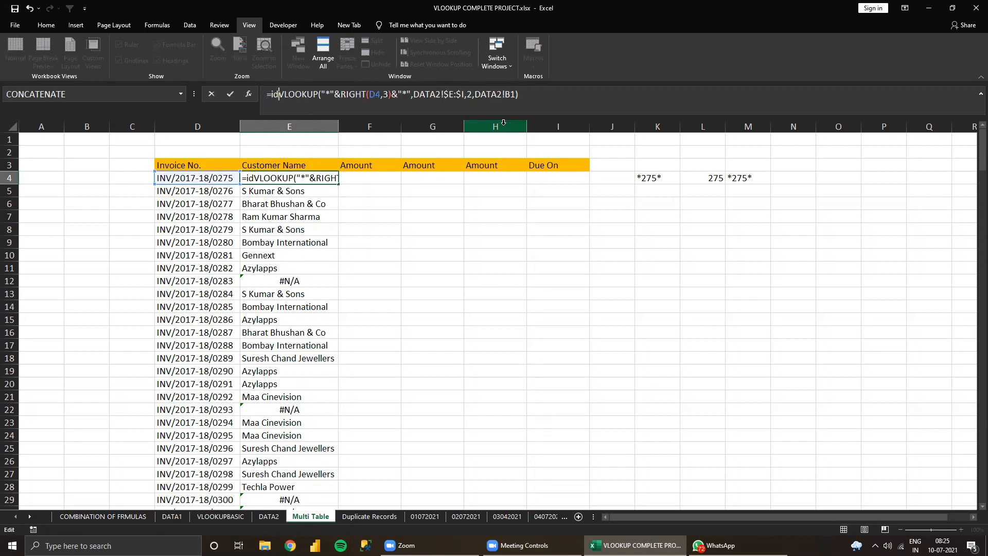
{"action": "key", "text": "BackSpace"}
{"action": "type", "text": "ferror"}
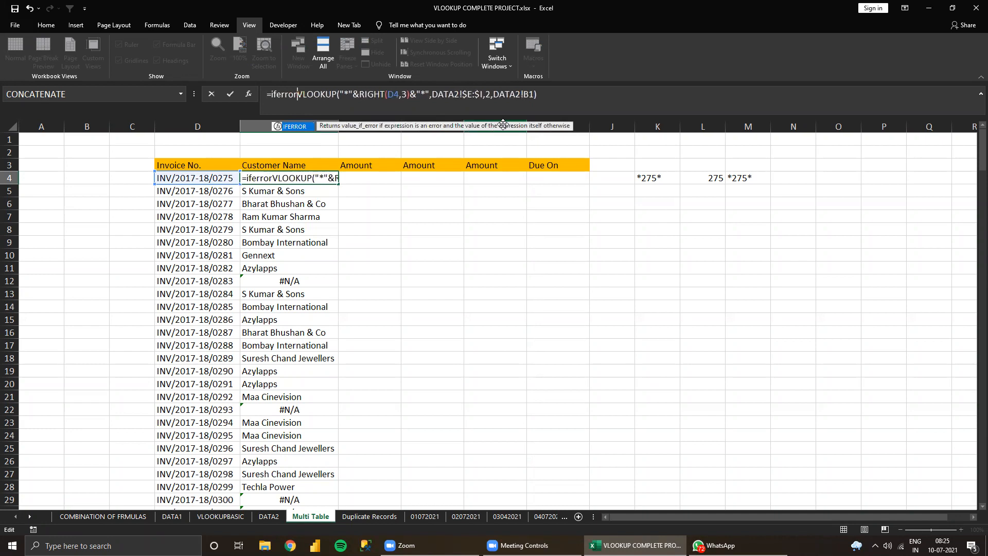
{"action": "key", "text": "Tab"}
{"action": "left_click", "coordinate": [586, 96]}
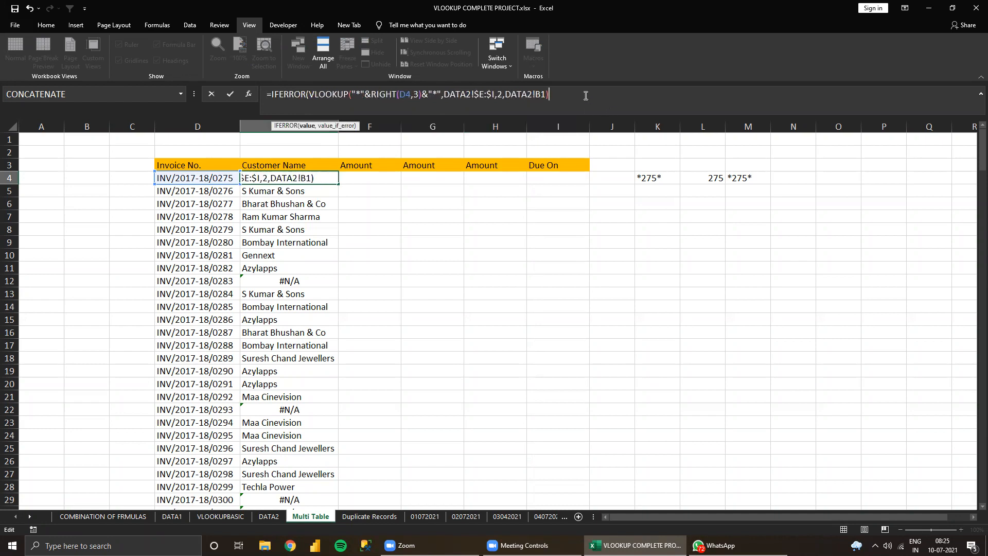
{"action": "type", "text": ","}
{"action": "type", "text": "VLOOKUP(\"*\"&RIGHT(D4,3)&\"*\",DATA2!$E:$I,2,DATA2!B1)"}
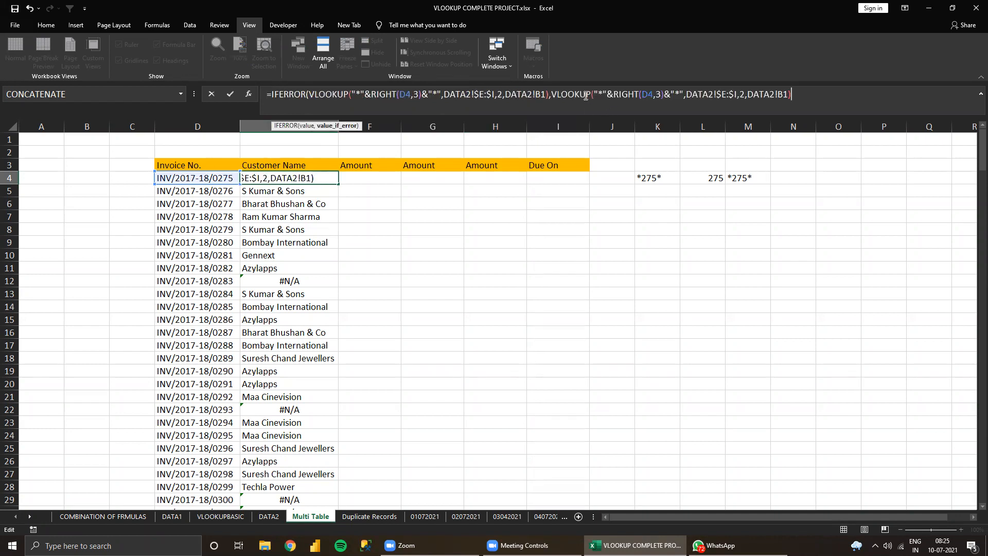
{"action": "key", "text": "Return"}
{"action": "key", "text": "Return"}
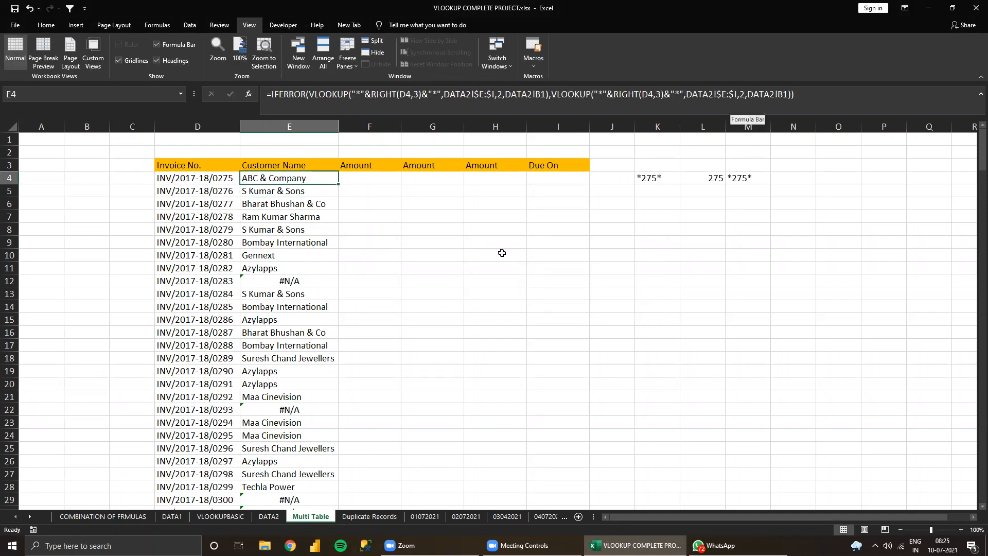
- Check Table 2's columns on DATA2 and set the table array of E4's second VLOOKUP on Multi Table to DATA2!$N:$R
{"action": "left_click", "coordinate": [262, 516]}
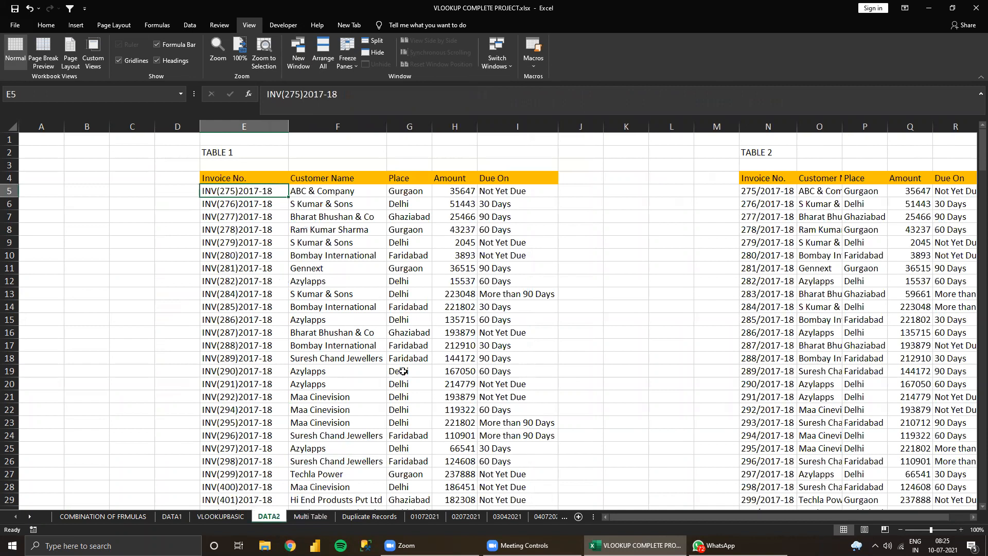
{"action": "left_click", "coordinate": [758, 126]}
{"action": "left_click_drag", "start_coordinate": [759, 125], "coordinate": [818, 125]}
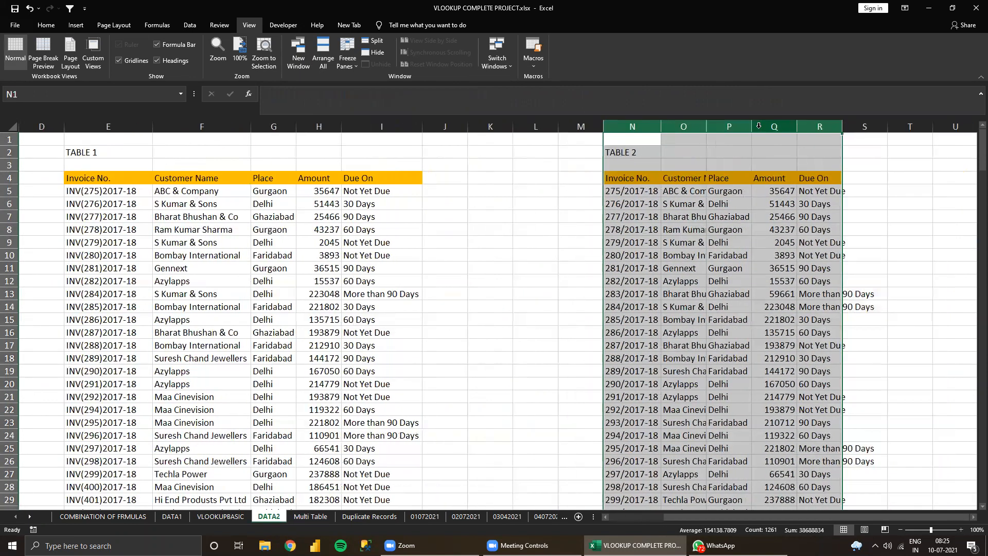
{"action": "left_click", "coordinate": [319, 516]}
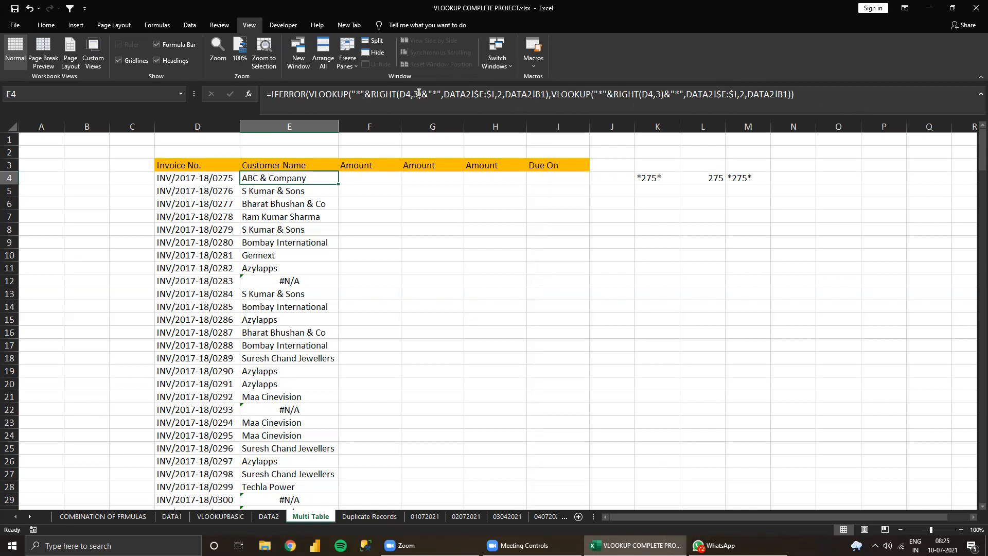
{"action": "left_click", "coordinate": [483, 92]}
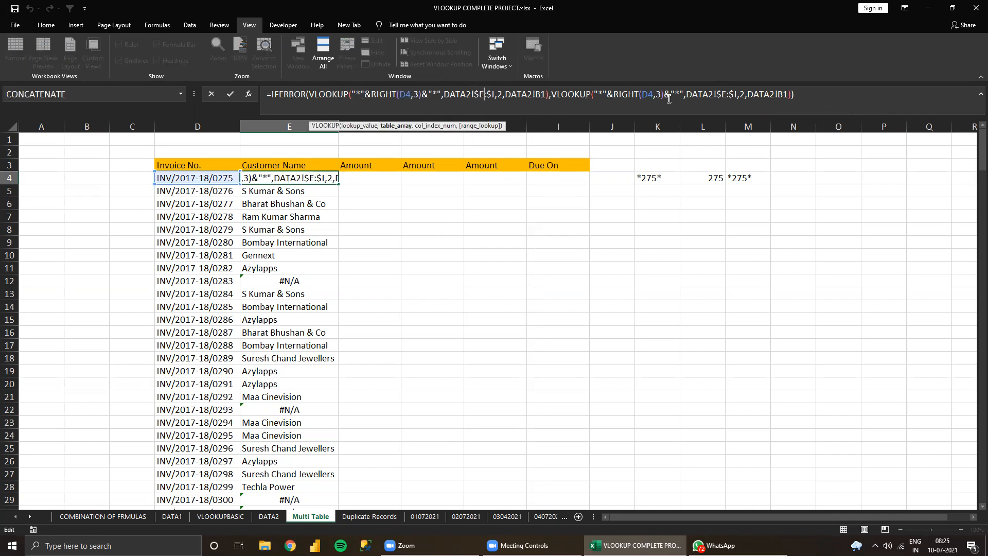
{"action": "left_click", "coordinate": [726, 95]}
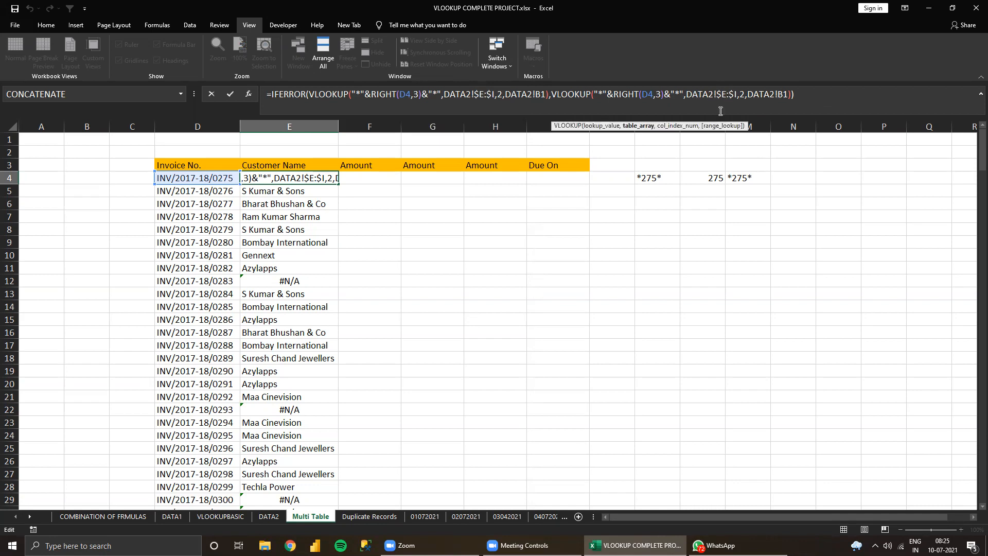
{"action": "key", "text": "BackSpace"}
{"action": "type", "text": "M"}
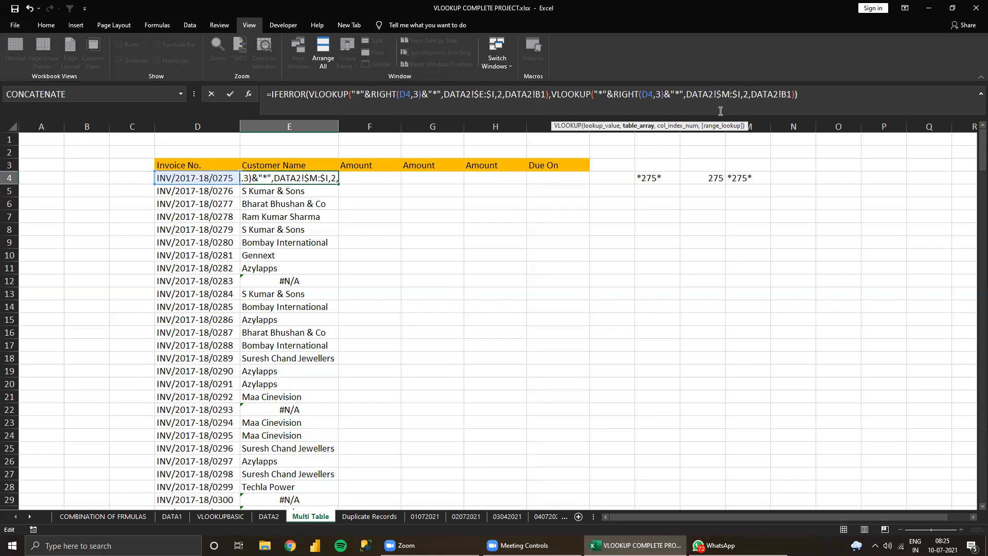
{"action": "key", "text": "BackSpace"}
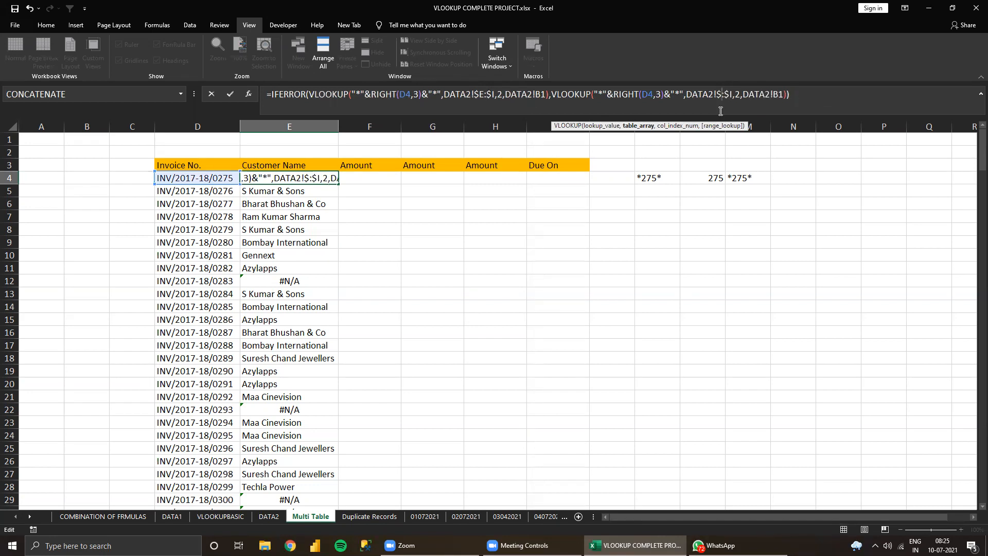
{"action": "type", "text": "n"}
{"action": "key", "text": "BackSpace"}
{"action": "type", "text": "N"}
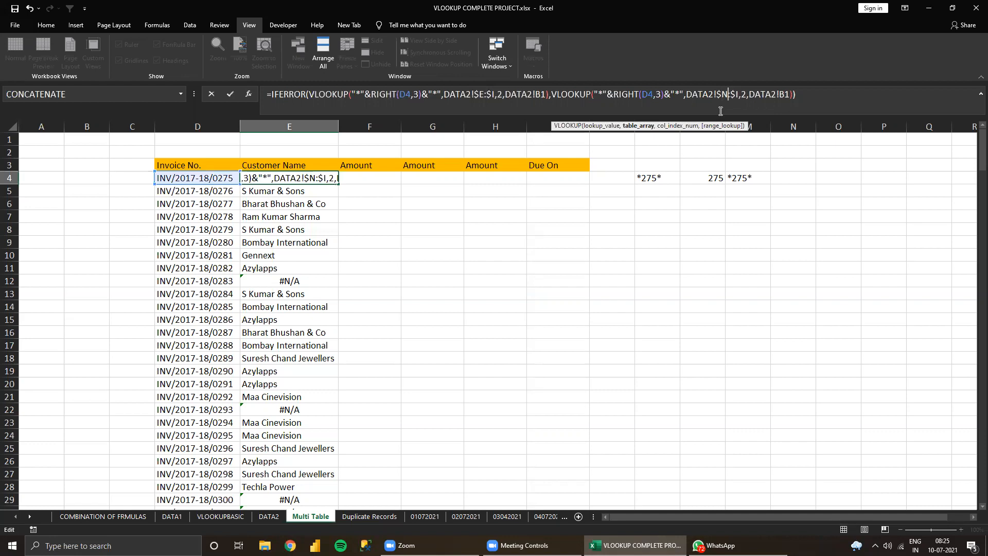
{"action": "key", "text": "Right"}
{"action": "key", "text": "Right"}
{"action": "key", "text": "Delete"}
{"action": "type", "text": "R"}
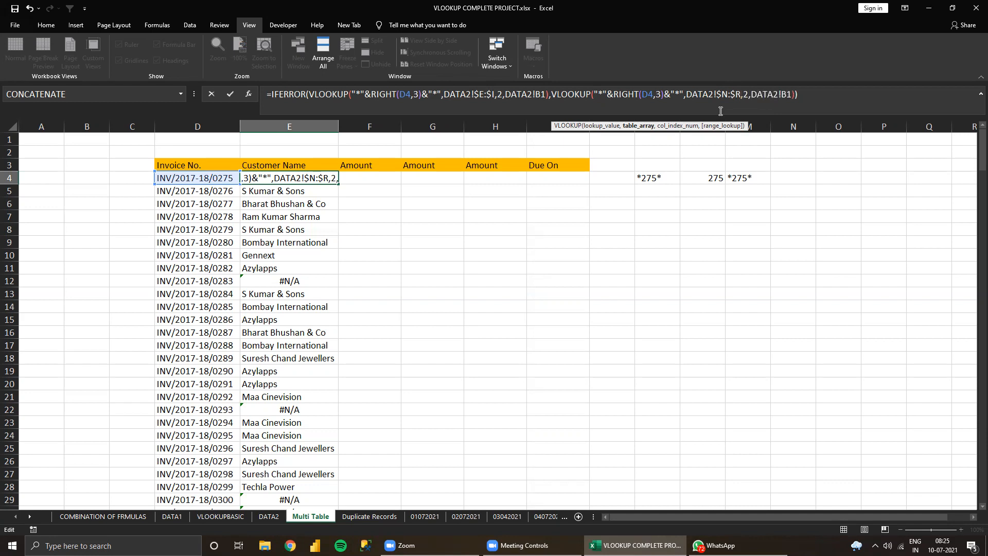
{"action": "key", "text": "Return"}
- Copy E4's IFERROR formula down the whole Customer Name column
{"action": "key", "text": "Up"}
{"action": "key", "text": "ctrl+c"}
{"action": "key", "text": "ctrl+shift+Down"}
{"action": "key", "text": "ctrl+v"}
{"action": "key", "text": "Return"}
- Look through the filled Customer Name column to its last row for remaining errors, and return to E4
{"action": "key", "text": "Down"}
{"action": "key", "text": "Down"}
{"action": "key", "text": "Down"}
{"action": "key", "text": "Down"}
{"action": "key", "text": "Down"}
{"action": "key", "text": "Down"}
{"action": "key", "text": "Down"}
{"action": "key", "text": "Down"}
{"action": "key", "text": "Down"}
{"action": "key", "text": "Down"}
{"action": "key", "text": "Down"}
{"action": "key", "text": "Down"}
{"action": "key", "text": "Down"}
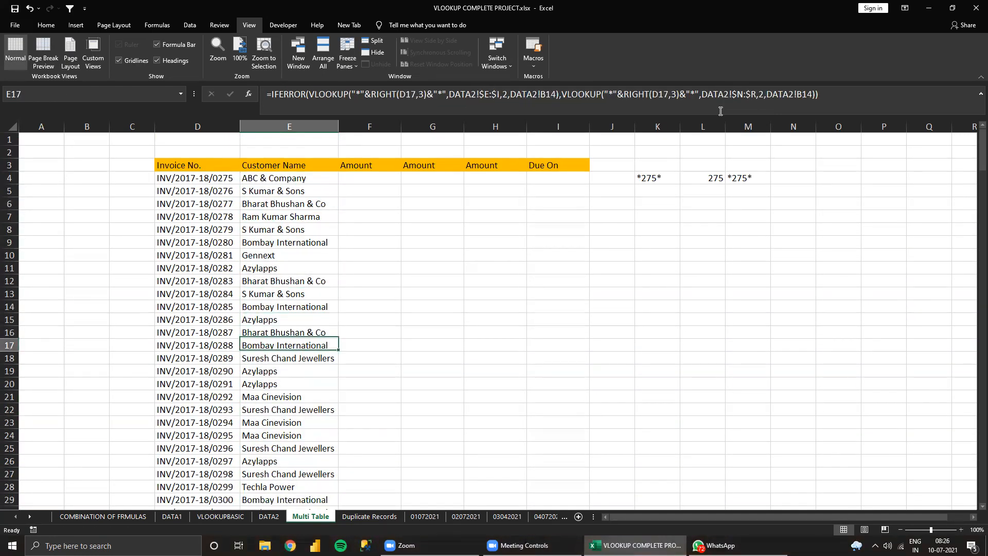
{"action": "key", "text": "ctrl+Down"}
{"action": "key", "text": "ctrl+Up"}
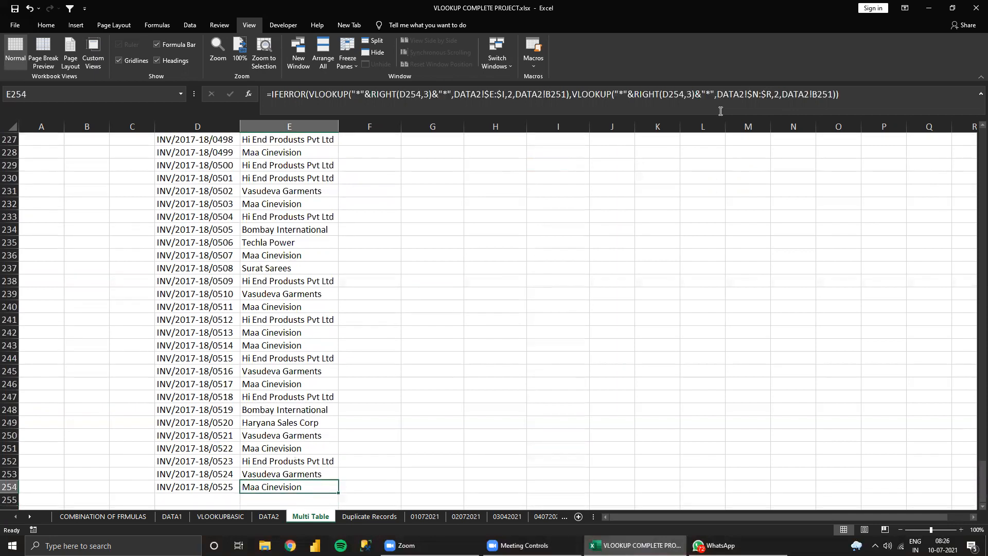
{"action": "key", "text": "ctrl+Up"}
{"action": "key", "text": "ctrl+Up"}
{"action": "key", "text": "Down"}
{"action": "key", "text": "Down"}
{"action": "key", "text": "Down"}
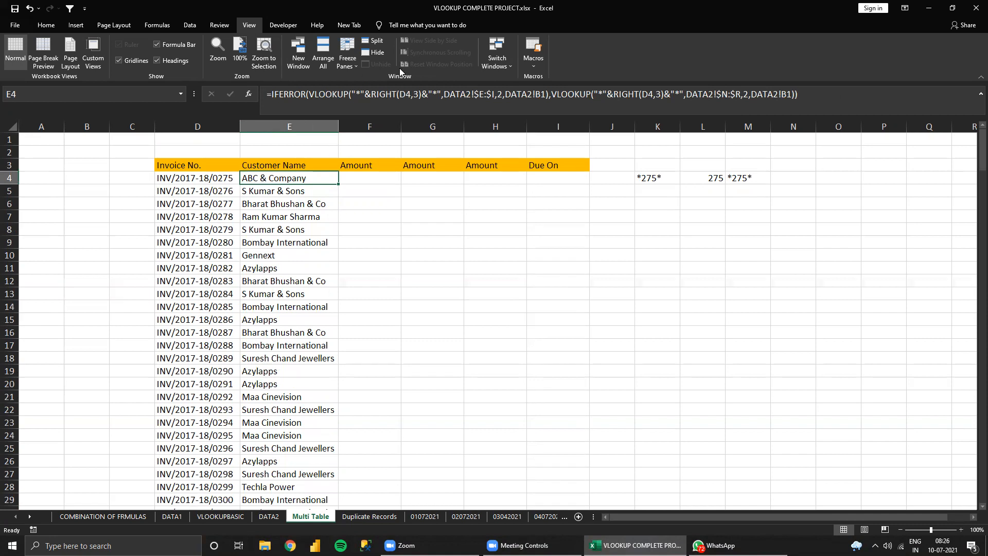
- Compare E4's formula and the filled customer names with Table 2's Invoice No. and Customer Name columns on DATA2
{"action": "left_click", "coordinate": [813, 86]}
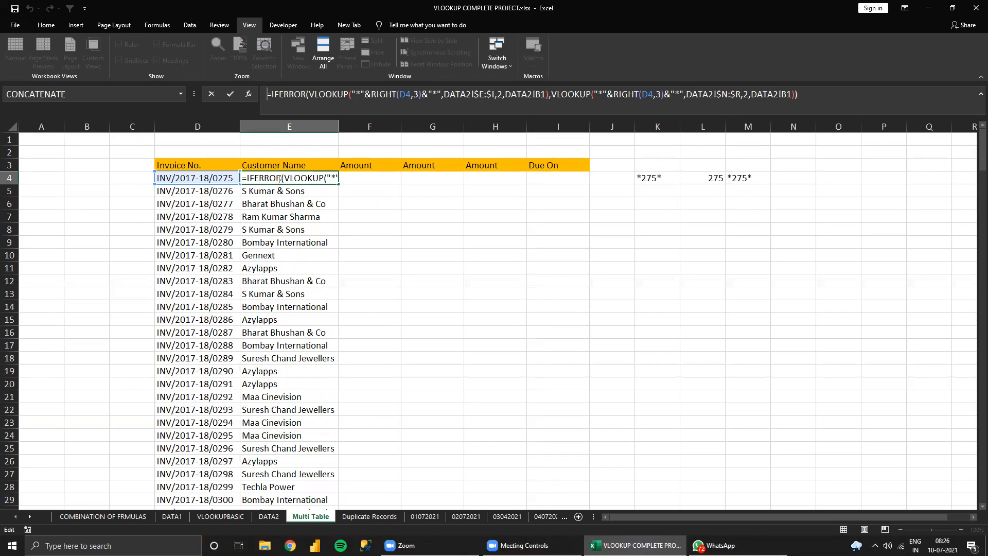
{"action": "key", "text": "ctrl+Return"}
{"action": "left_click_drag", "start_coordinate": [278, 178], "coordinate": [279, 319]}
{"action": "left_click", "coordinate": [274, 224]}
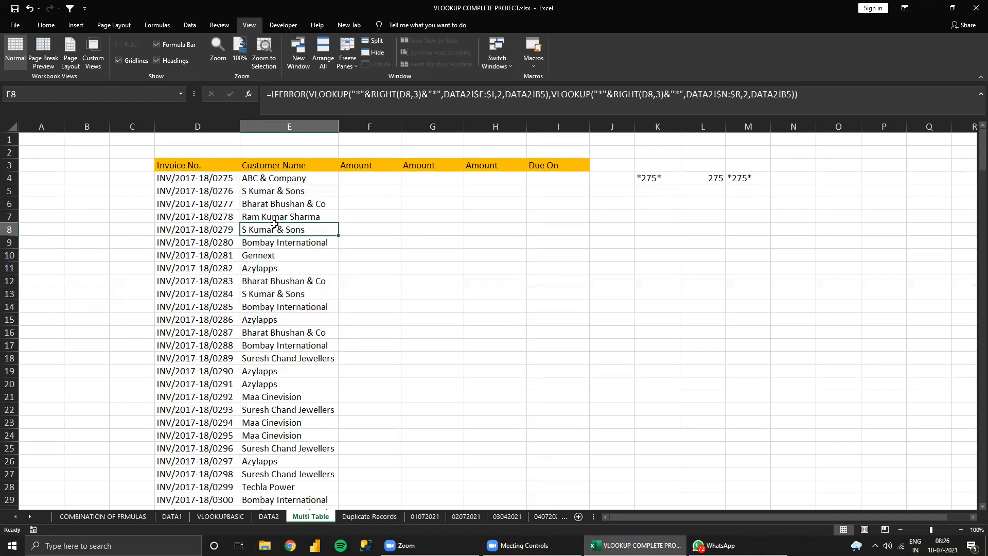
{"action": "left_click", "coordinate": [283, 176]}
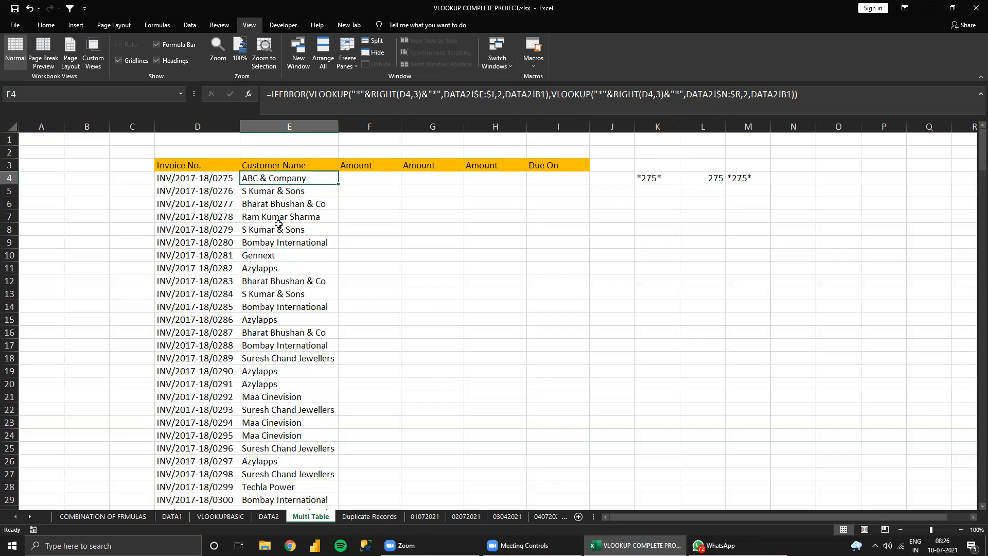
{"action": "left_click_drag", "start_coordinate": [277, 177], "coordinate": [288, 321]}
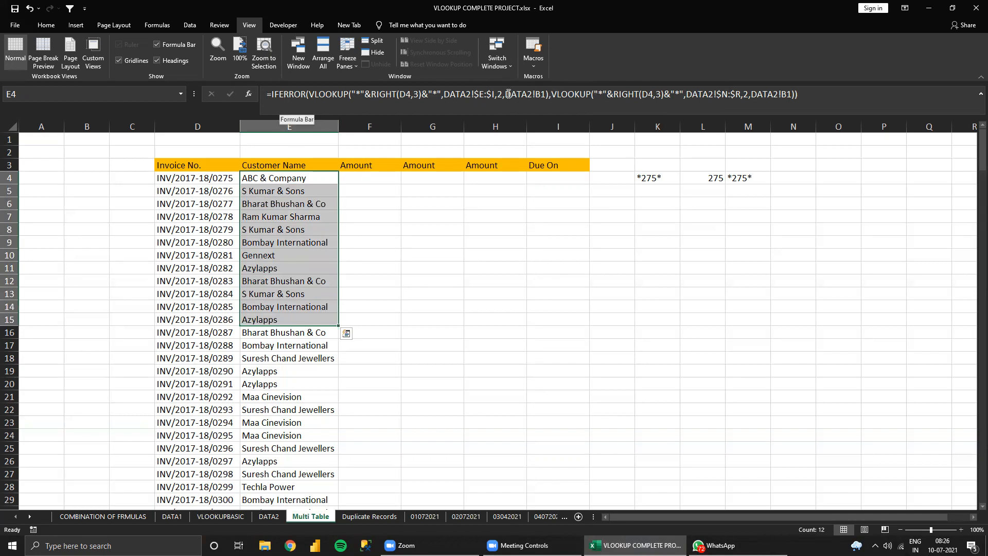
{"action": "left_click", "coordinate": [265, 518]}
{"action": "left_click_drag", "start_coordinate": [630, 127], "coordinate": [684, 127]}
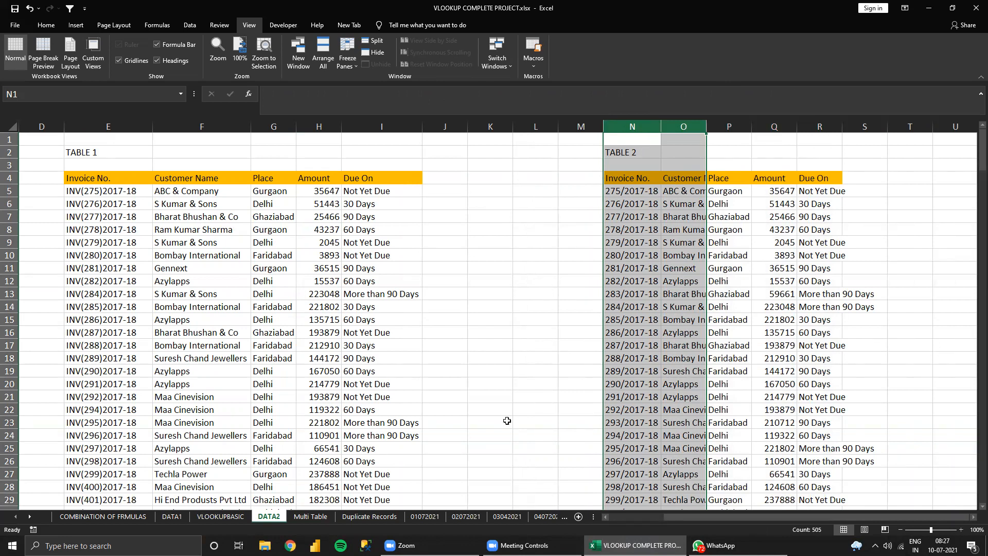
{"action": "left_click", "coordinate": [306, 519]}
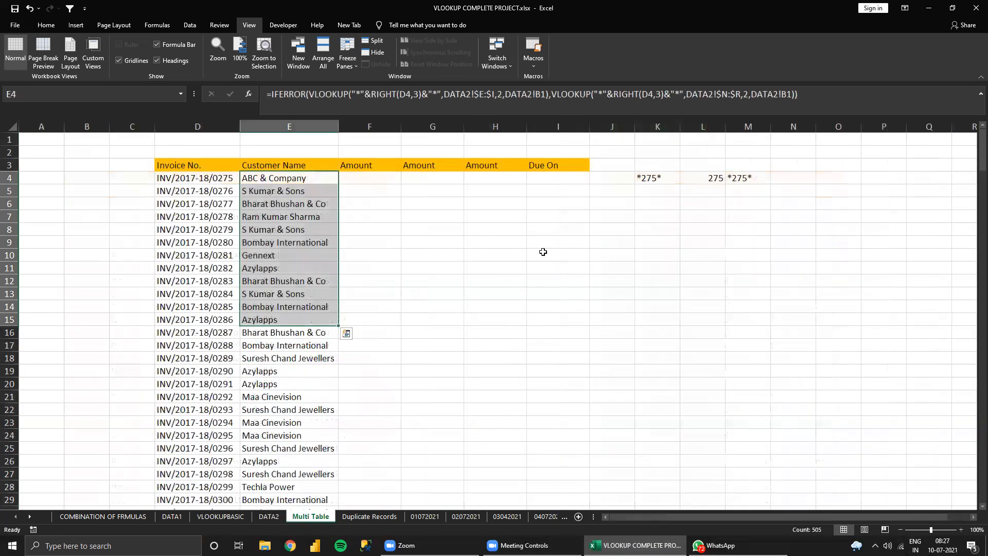
{"action": "left_click", "coordinate": [323, 182]}
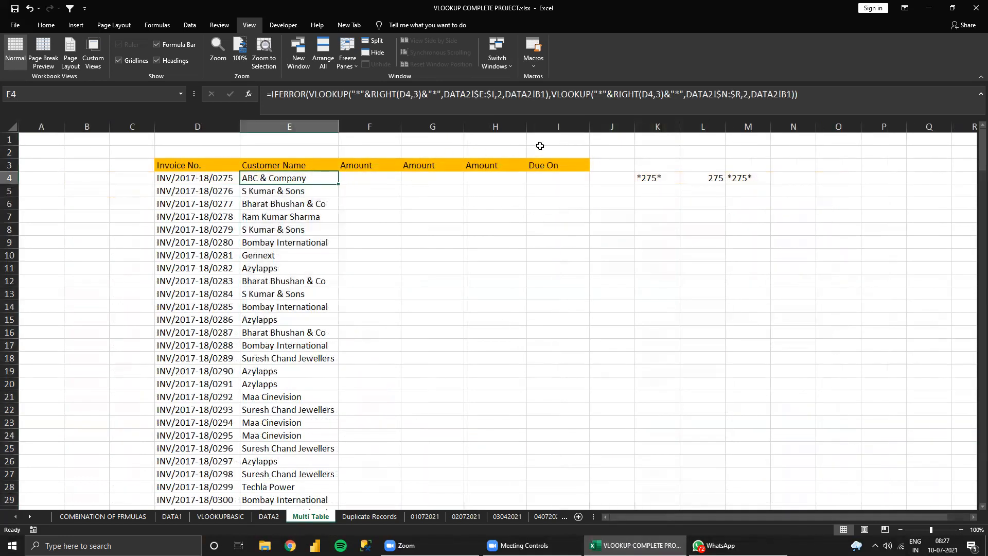
{"action": "left_click", "coordinate": [264, 516]}
{"action": "left_click", "coordinate": [299, 517]}
- Examine the lookup value, table array and column index arguments of the first VLOOKUP in E4
{"action": "left_click", "coordinate": [422, 95]}
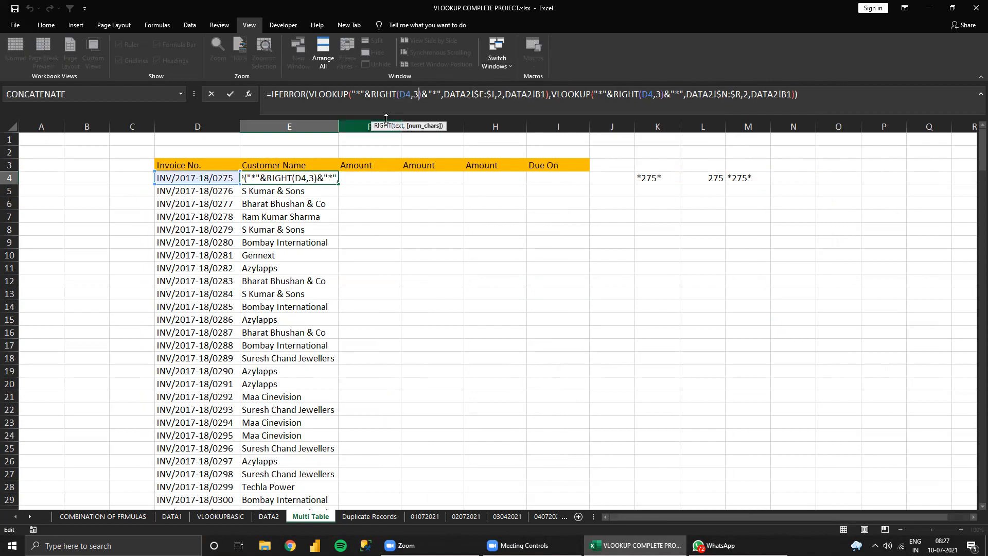
{"action": "left_click", "coordinate": [377, 98]}
{"action": "left_click", "coordinate": [363, 126]}
{"action": "left_click", "coordinate": [392, 126]}
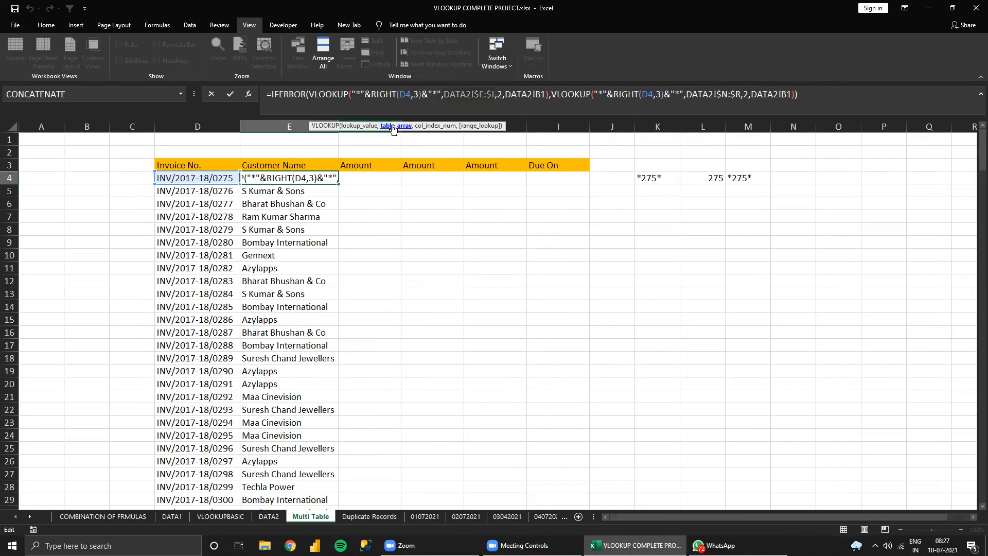
{"action": "left_click", "coordinate": [358, 126]}
{"action": "left_click", "coordinate": [380, 189]}
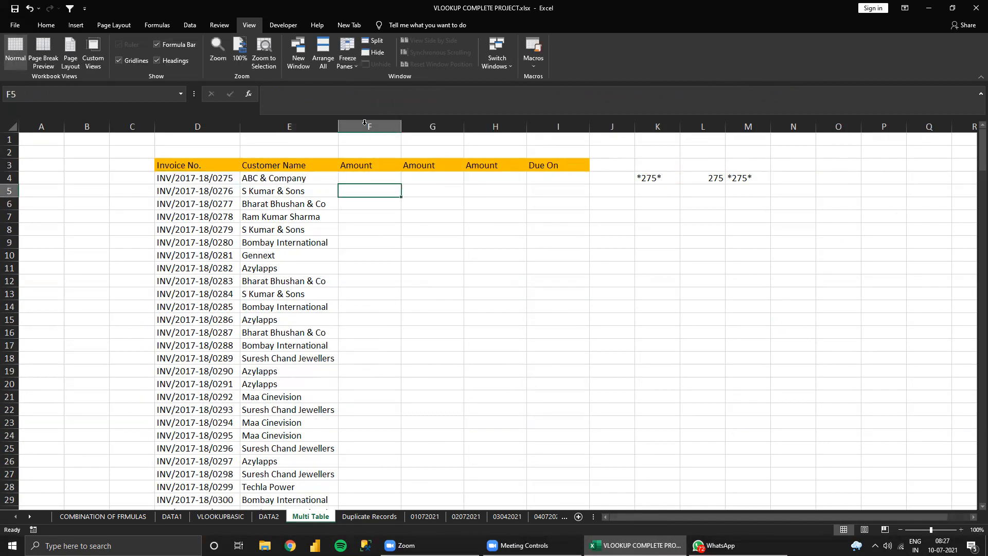
{"action": "left_click", "coordinate": [304, 178]}
{"action": "left_click", "coordinate": [374, 93]}
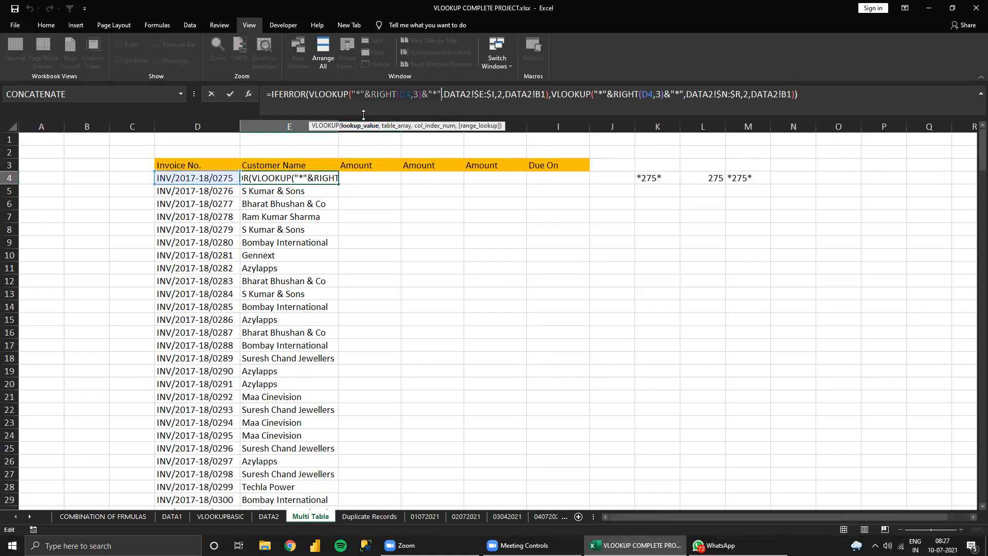
{"action": "left_click", "coordinate": [406, 126]}
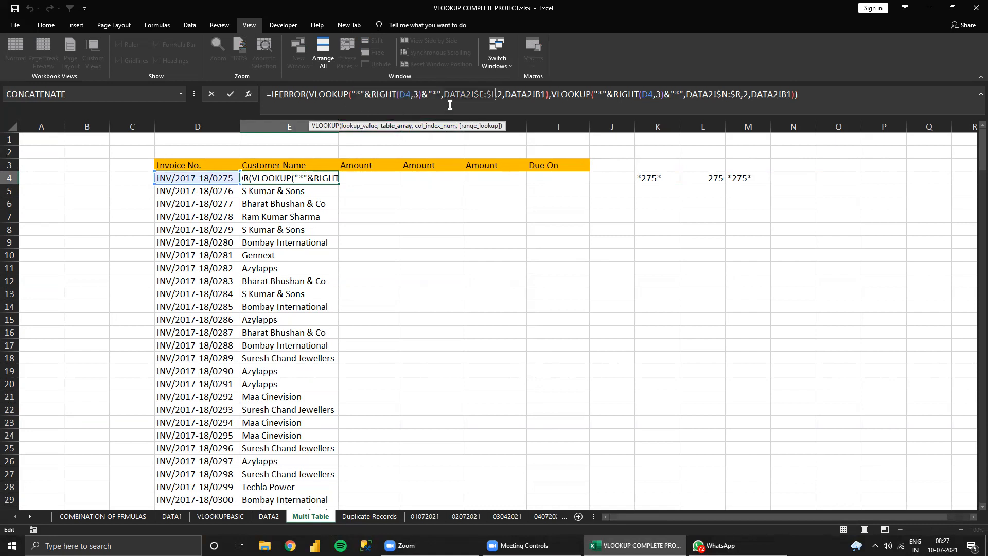
{"action": "left_click", "coordinate": [446, 126]}
- Replace the DATA2!B1 range lookup argument of E4's first VLOOKUP with 0
{"action": "left_click", "coordinate": [464, 127]}
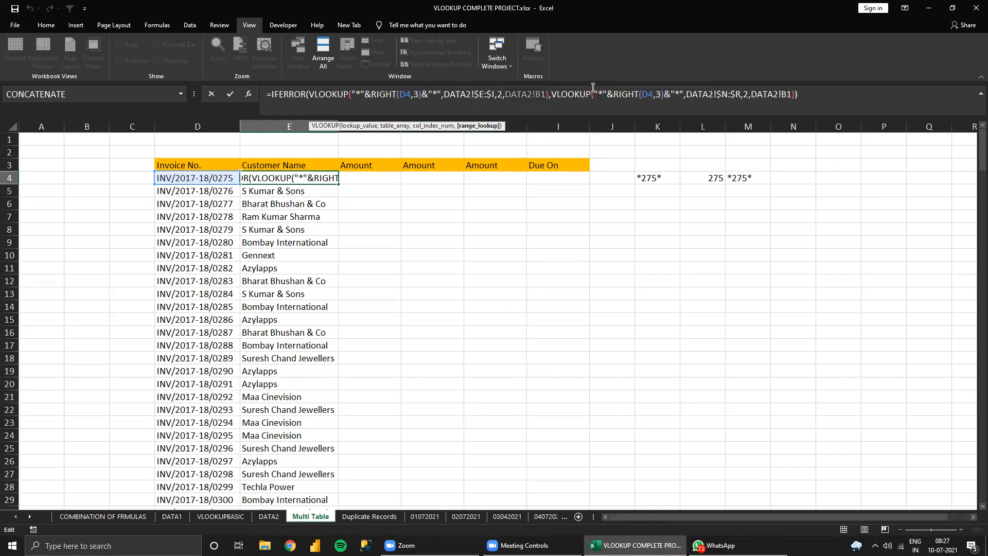
{"action": "key", "text": "BackSpace"}
{"action": "key", "text": "BackSpace"}
{"action": "key", "text": "BackSpace"}
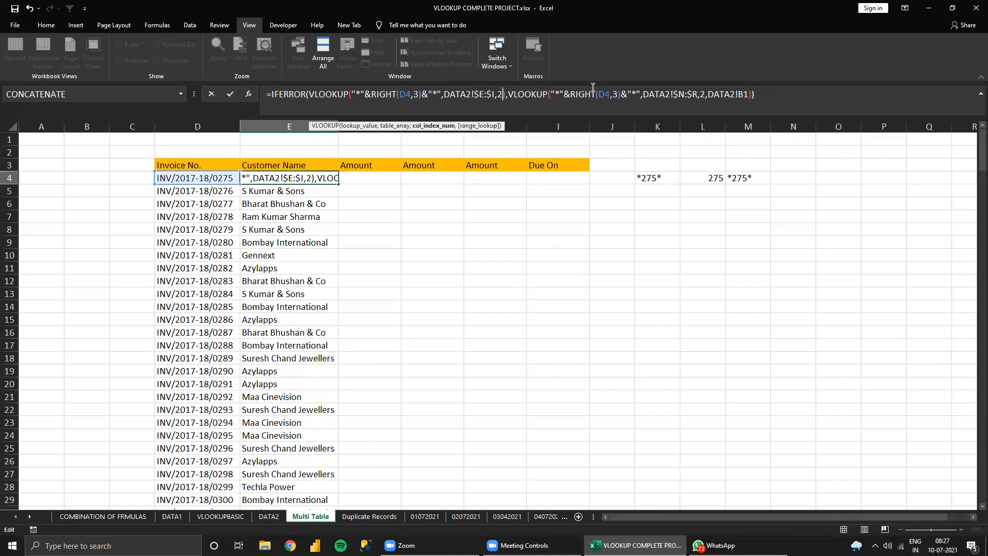
{"action": "type", "text": "2,"}
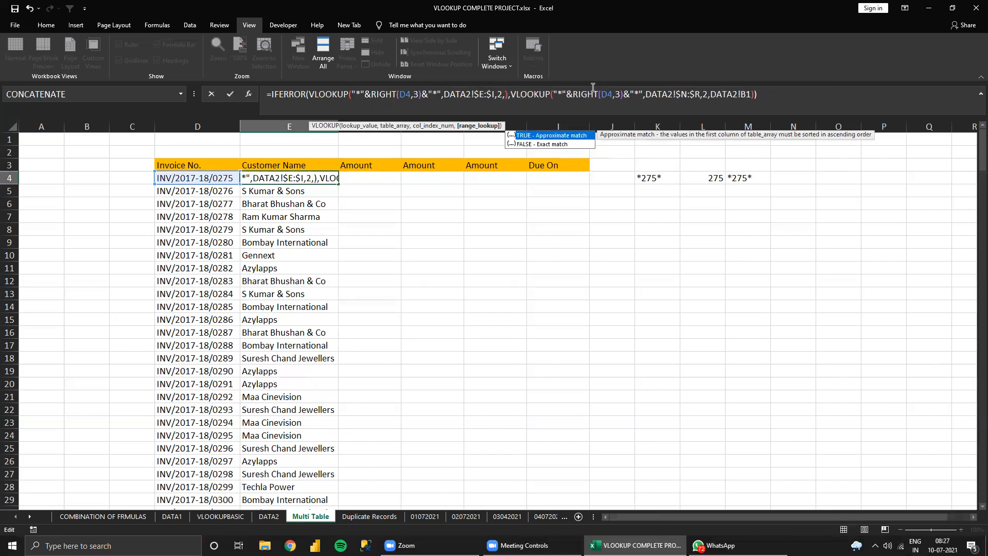
{"action": "type", "text": "0"}
{"action": "key", "text": "Return"}
{"action": "key", "text": "Up"}
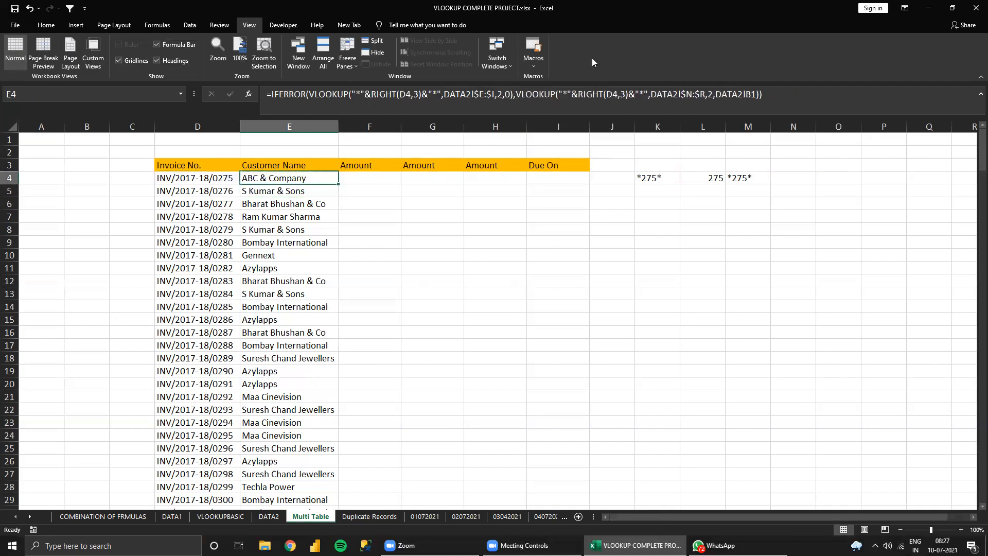
- Replace the DATA2!B1 range lookup argument of E4's second VLOOKUP with 0
{"action": "left_click", "coordinate": [721, 95]}
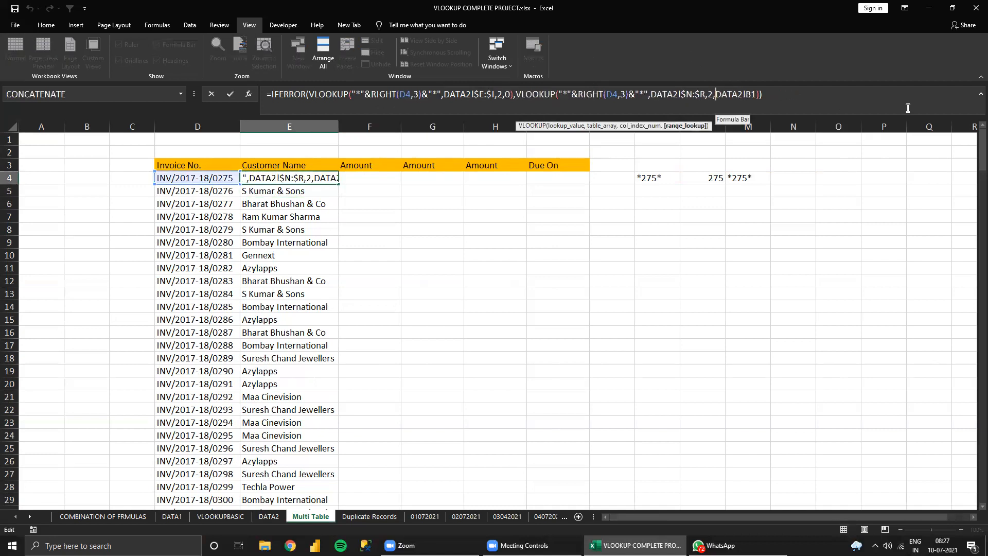
{"action": "key", "text": "Right"}
{"action": "key", "text": "Right"}
{"action": "key", "text": "Right"}
{"action": "key", "text": "Right"}
{"action": "key", "text": "Right"}
{"action": "key", "text": "Right"}
{"action": "key", "text": "BackSpace"}
{"action": "key", "text": "BackSpace"}
{"action": "key", "text": "BackSpace"}
{"action": "key", "text": "BackSpace"}
{"action": "key", "text": "BackSpace"}
{"action": "key", "text": "BackSpace"}
{"action": "key", "text": "BackSpace"}
{"action": "key", "text": "BackSpace"}
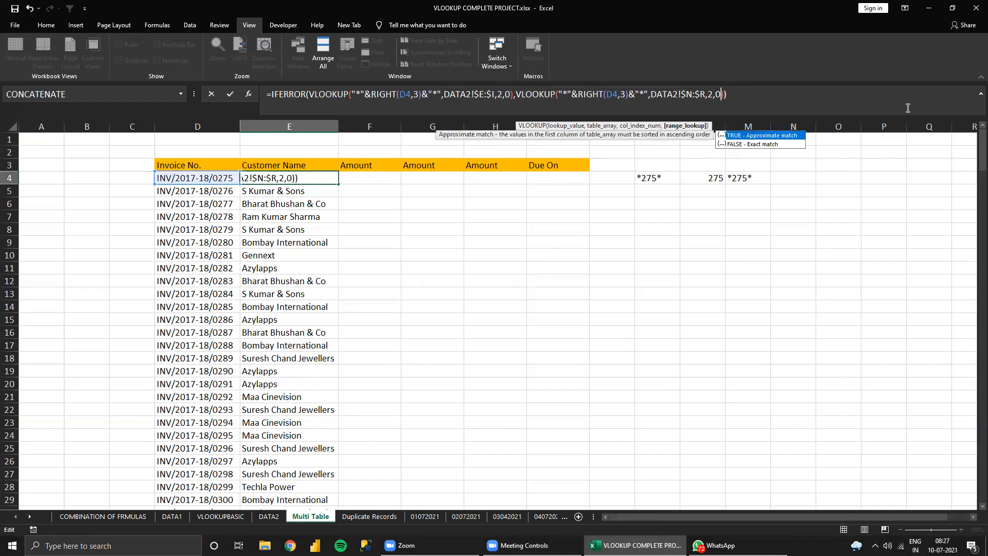
{"action": "type", "text": "0"}
{"action": "key", "text": "Return"}
{"action": "key", "text": "Up"}
- Copy E4's corrected formula down the rest of the Customer Name column and return to E4
{"action": "key", "text": "ctrl+c"}
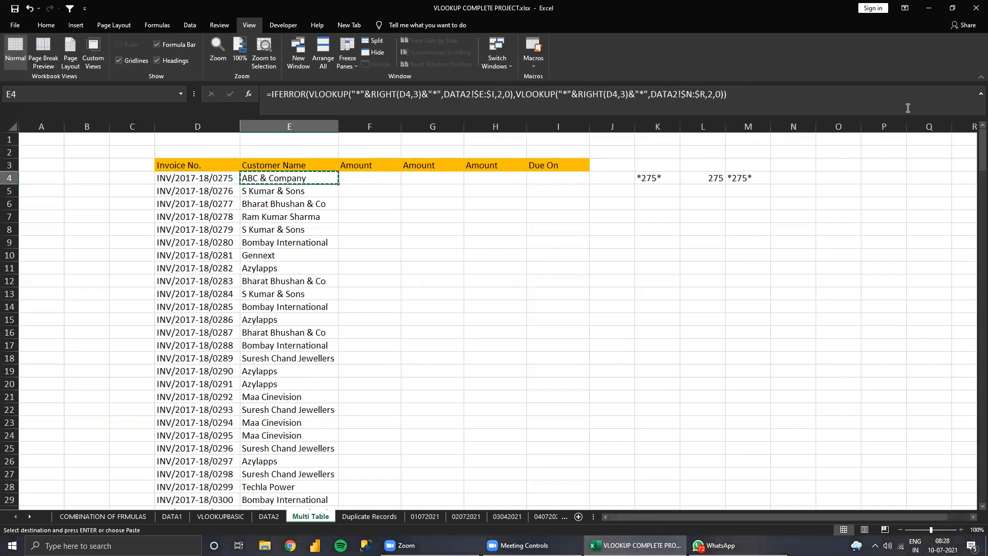
{"action": "key", "text": "Down"}
{"action": "key", "text": "ctrl+shift+Down"}
{"action": "key", "text": "ctrl+v"}
{"action": "key", "text": "ctrl+BackSpace"}
{"action": "key", "text": "Up"}
{"action": "key", "text": "Down"}
{"action": "key", "text": "Up"}
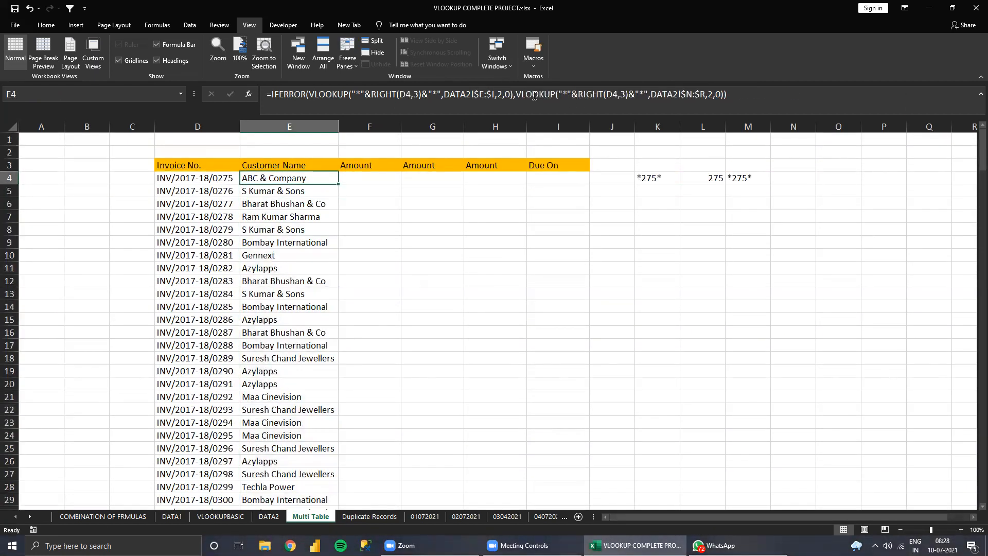
- Check the range lookup argument of E4's second VLOOKUP, keeping it at 0
{"action": "left_click", "coordinate": [722, 94]}
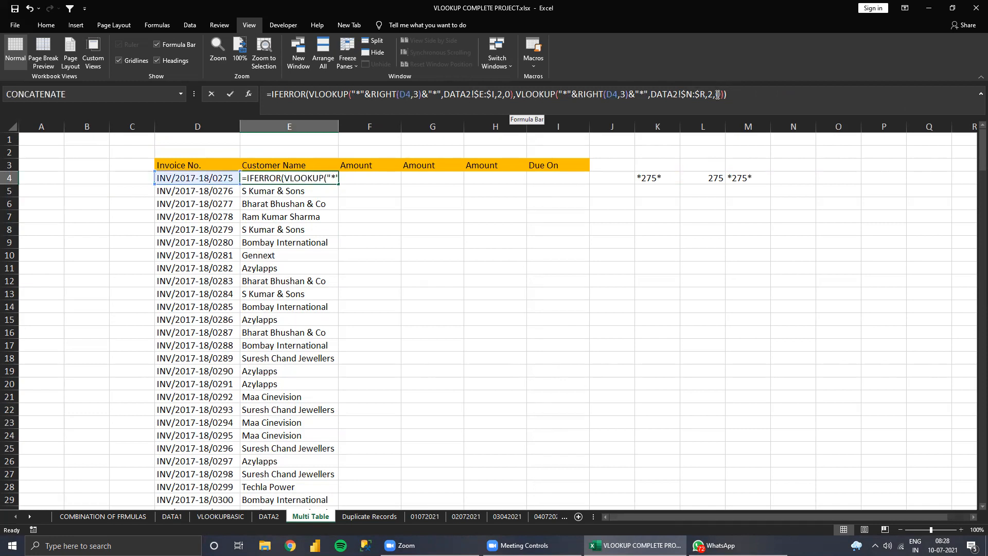
{"action": "type", "text": "0"}
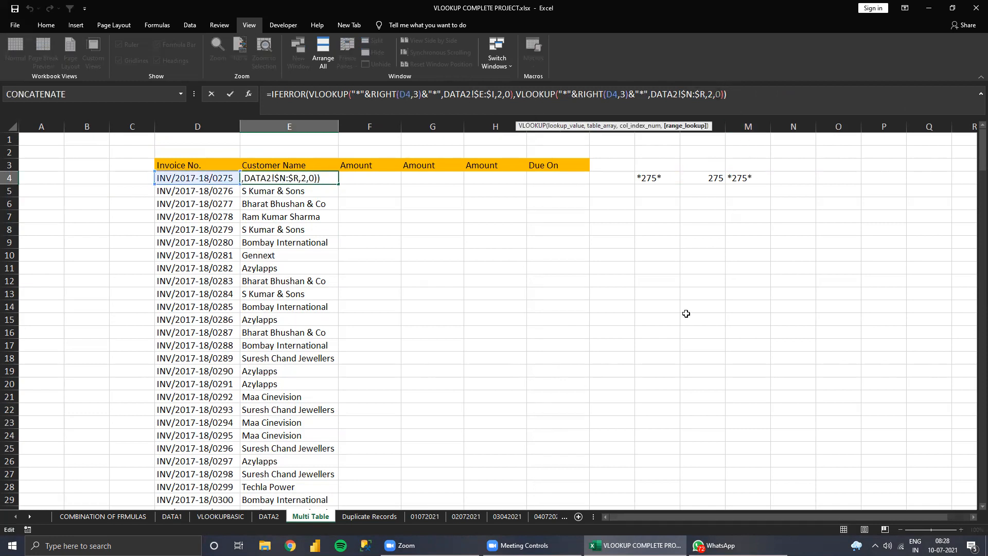
{"action": "key", "text": "ctrl+Return"}
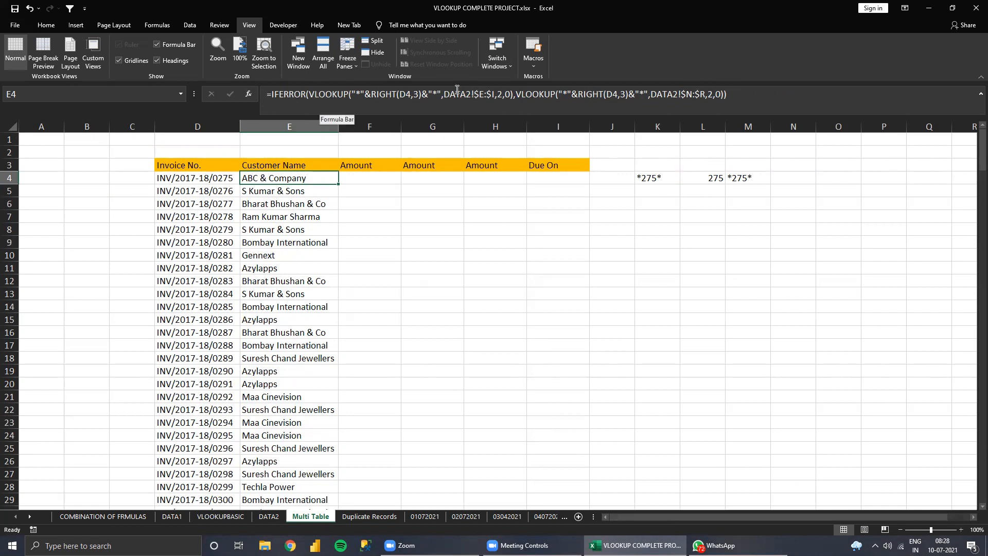
- Add IFERROR in capitals to E17 of the function list on COMBINATION OF FRMULAS, and select it together with WILDCARDS
{"action": "left_click", "coordinate": [103, 516]}
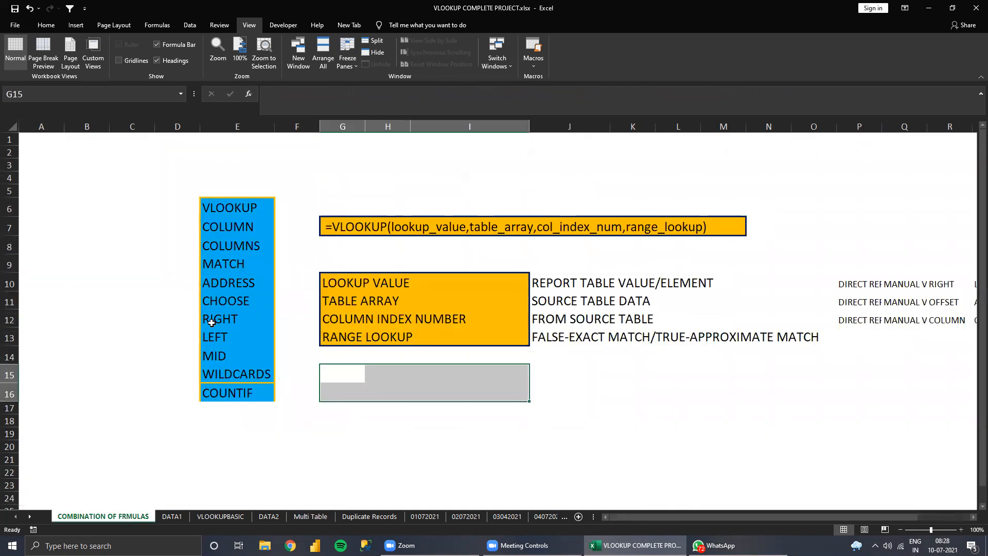
{"action": "left_click", "coordinate": [236, 369]}
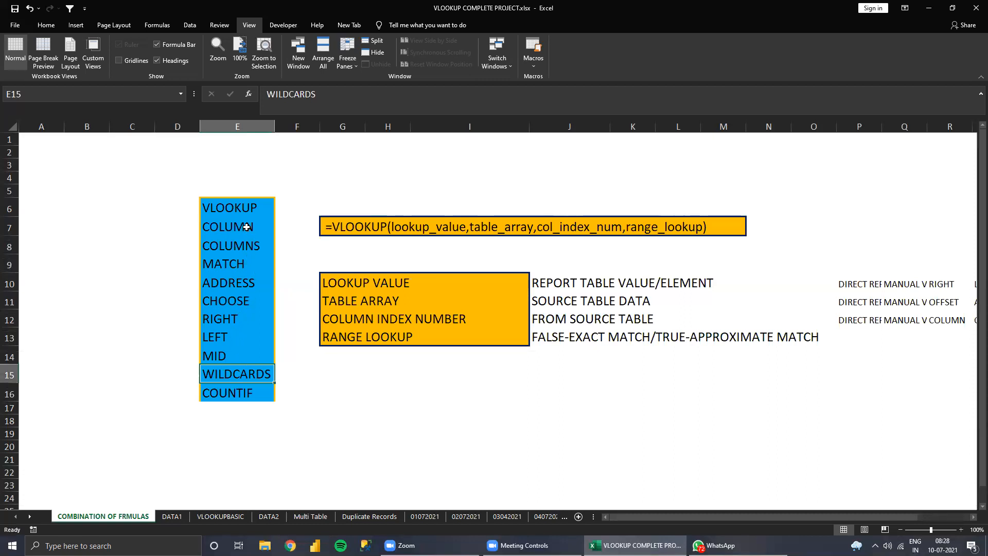
{"action": "left_click", "coordinate": [236, 409]}
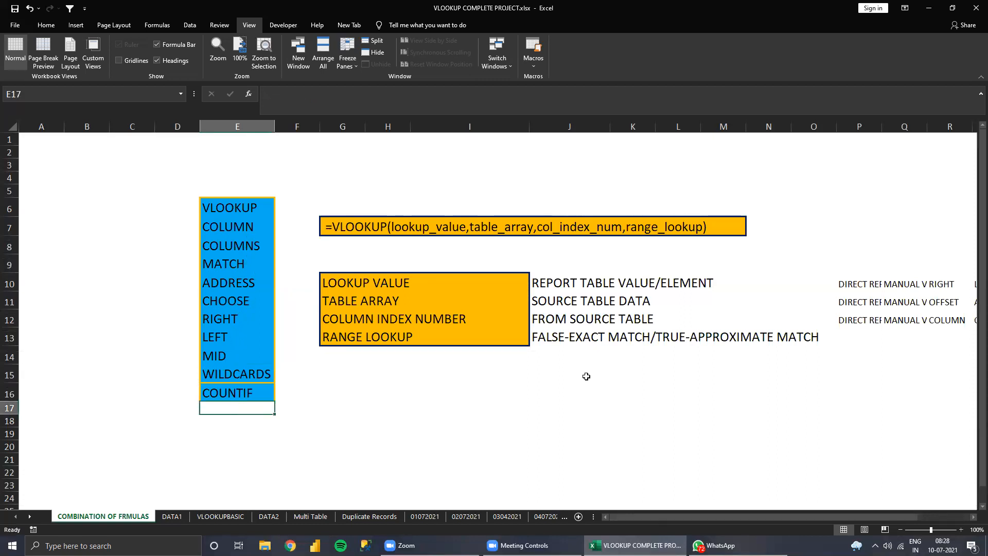
{"action": "type", "text": "if"}
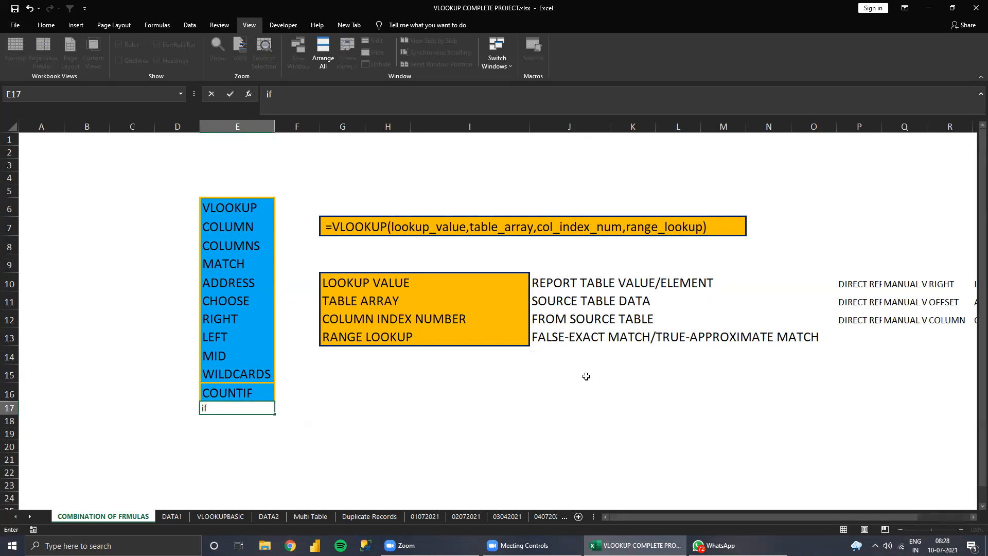
{"action": "type", "text": "error"}
{"action": "key", "text": "ctrl+Return"}
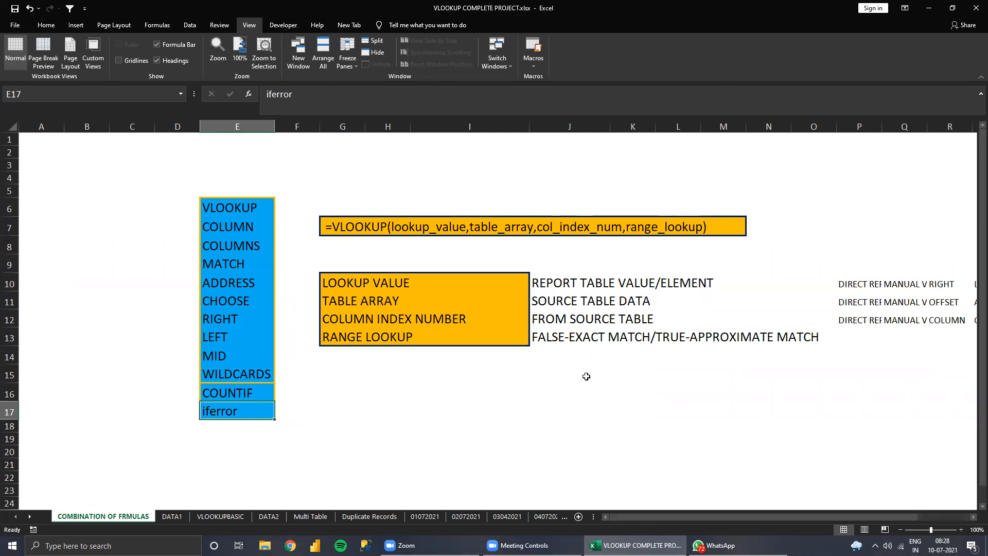
{"action": "type", "text": "IFERRO"}
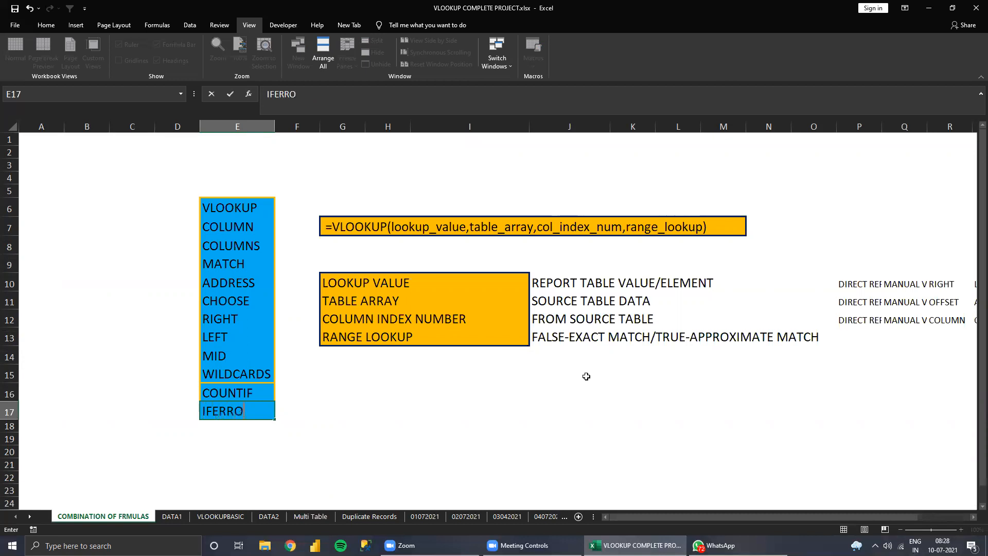
{"action": "type", "text": "R"}
{"action": "key", "text": "ctrl+Return"}
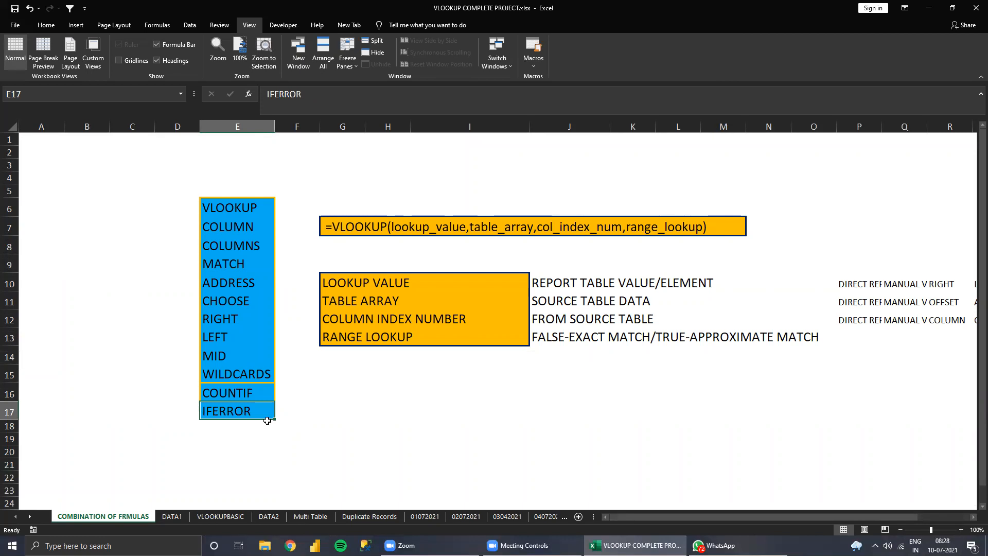
{"action": "left_click", "coordinate": [258, 375]}
{"action": "left_click", "coordinate": [243, 408], "text": "ctrl"}
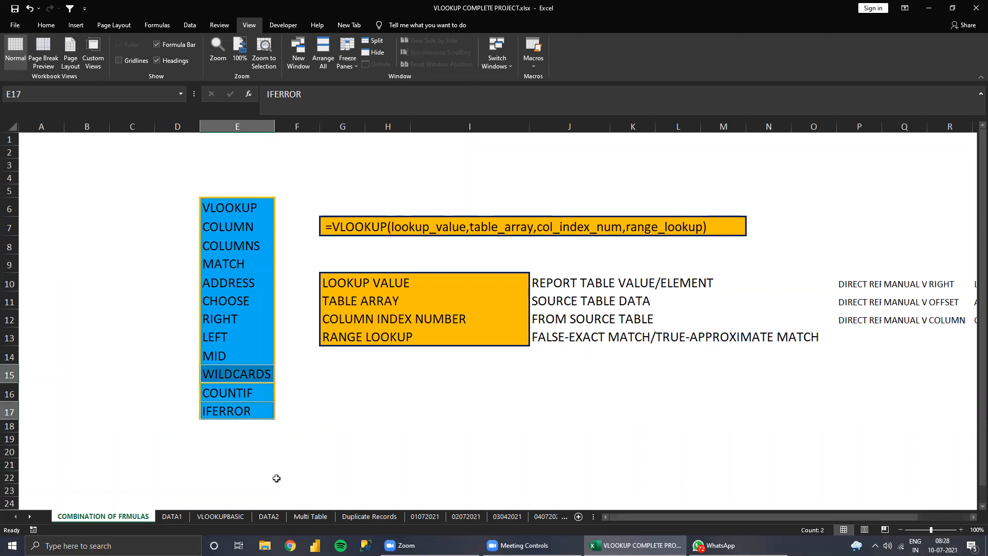
- Examine the table array argument of the second VLOOKUP in E4 on Multi Table, leaving the formula as it is
{"action": "left_click", "coordinate": [310, 516]}
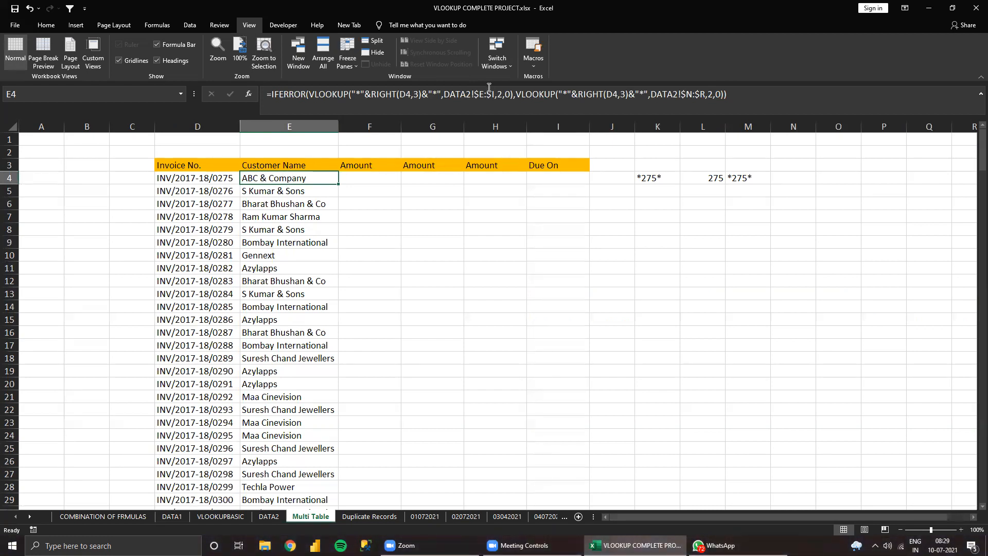
{"action": "left_click", "coordinate": [657, 93]}
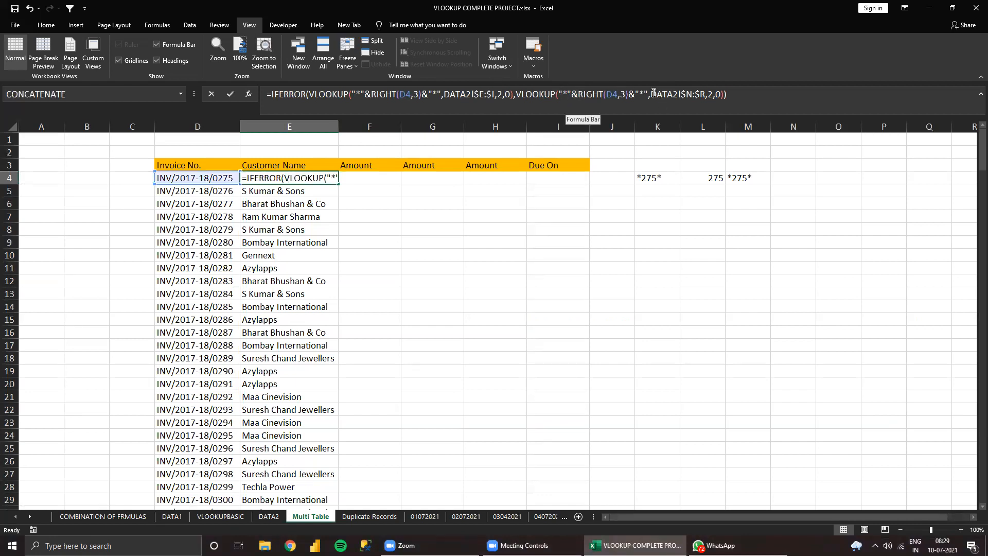
{"action": "left_click", "coordinate": [703, 90]}
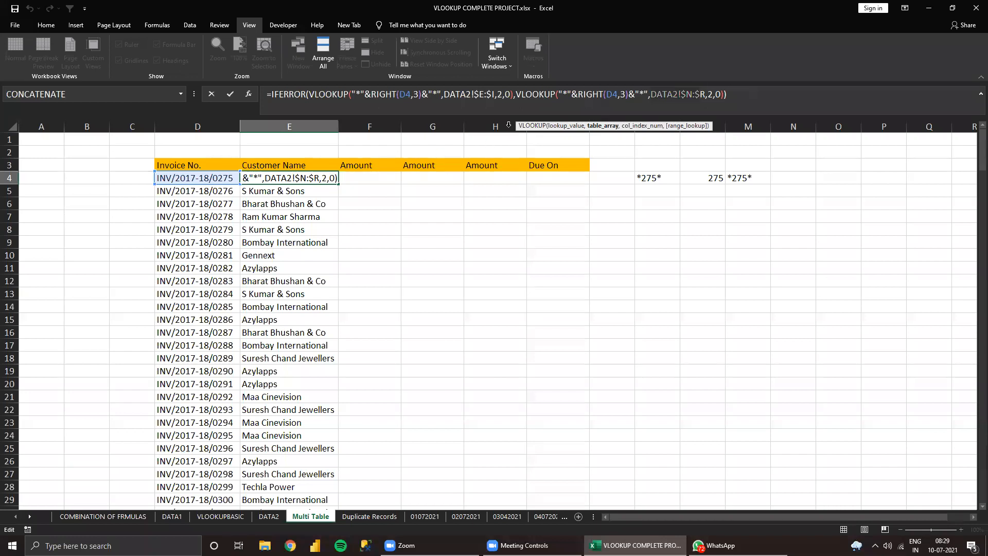
{"action": "key", "text": "Escape"}
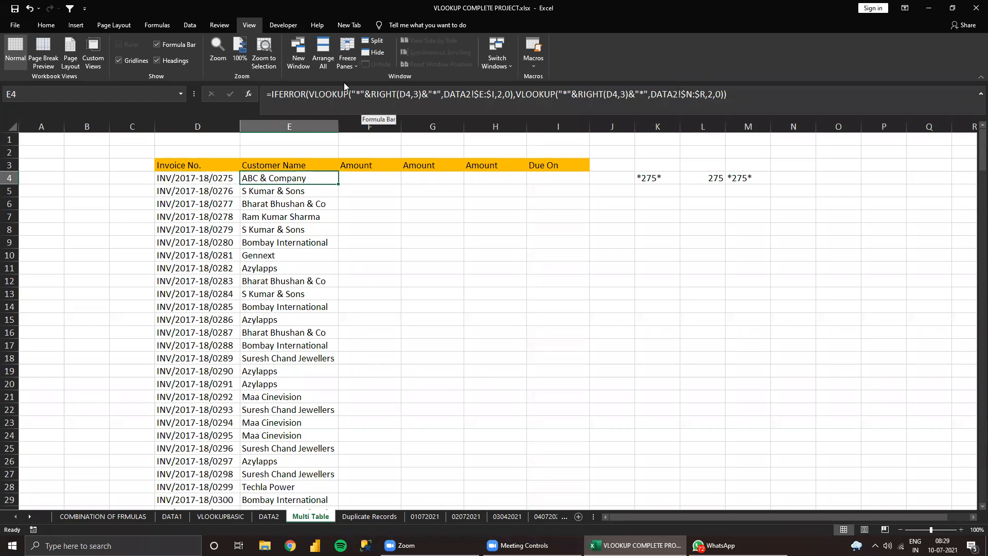
- Strip IFERROR and the second VLOOKUP from E4, leaving =VLOOKUP("*"&RIGHT(D4,3)&"*",DATA2!$E:$I,2,0)
{"action": "left_click", "coordinate": [309, 94]}
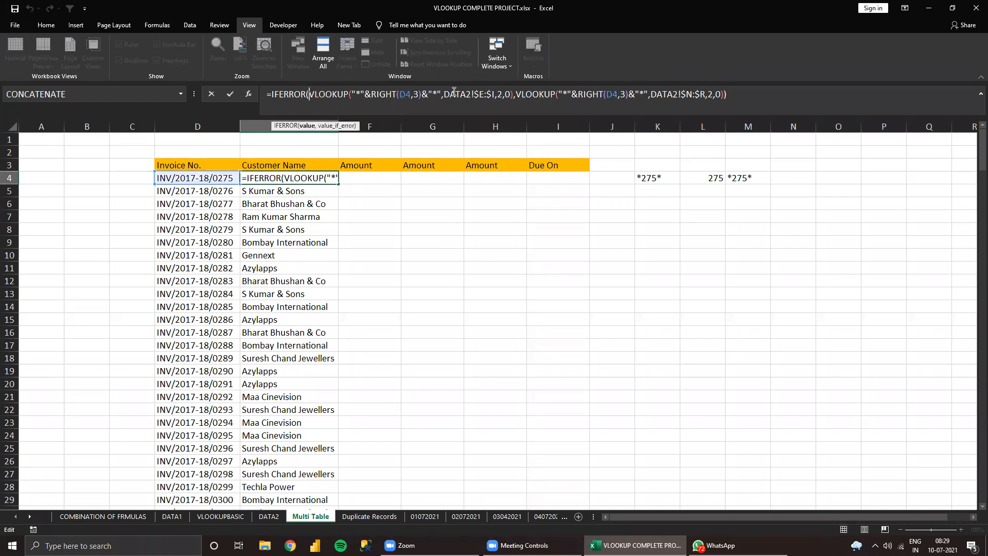
{"action": "key", "text": "Left"}
{"action": "key", "text": "Left"}
{"action": "key", "text": "Left"}
{"action": "key", "text": "Left"}
{"action": "key", "text": "Left"}
{"action": "key", "text": "Left"}
{"action": "key", "text": "Left"}
{"action": "key", "text": "Left"}
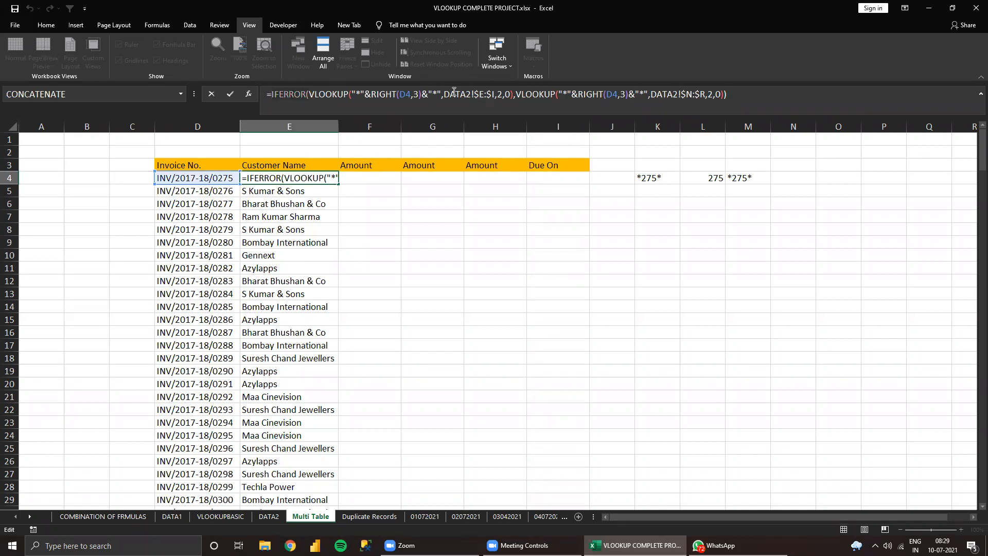
{"action": "key", "text": "Delete"}
{"action": "key", "text": "Delete"}
{"action": "key", "text": "Delete"}
{"action": "key", "text": "Delete"}
{"action": "key", "text": "Delete"}
{"action": "key", "text": "Delete"}
{"action": "key", "text": "Delete"}
{"action": "key", "text": "Delete"}
{"action": "key", "text": "Right"}
{"action": "key", "text": "Right"}
{"action": "key", "text": "Right"}
{"action": "key", "text": "Right"}
{"action": "key", "text": "Right"}
{"action": "key", "text": "Right"}
{"action": "key", "text": "Right"}
{"action": "key", "text": "Right"}
{"action": "key", "text": "Right"}
{"action": "key", "text": "Right"}
{"action": "key", "text": "Right"}
{"action": "key", "text": "Right"}
{"action": "key", "text": "Right"}
{"action": "key", "text": "Right"}
{"action": "key", "text": "Right"}
{"action": "key", "text": "Right"}
{"action": "key", "text": "Right"}
{"action": "key", "text": "Right"}
{"action": "key", "text": "Right"}
{"action": "key", "text": "Right"}
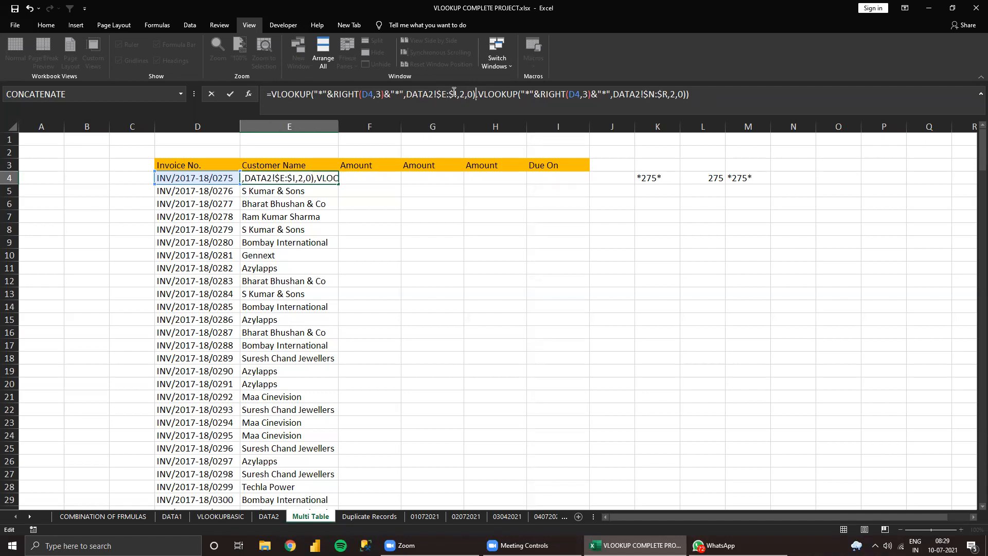
{"action": "key", "text": "Right"}
{"action": "key", "text": "Right"}
{"action": "key", "text": "Right"}
{"action": "key", "text": "Right"}
{"action": "key", "text": "Right"}
{"action": "key", "text": "Right"}
{"action": "key", "text": "Right"}
{"action": "key", "text": "Right"}
{"action": "key", "text": "Right"}
{"action": "key", "text": "Right"}
{"action": "key", "text": "Right"}
{"action": "key", "text": "Right"}
{"action": "key", "text": "Right"}
{"action": "key", "text": "Right"}
{"action": "key", "text": "Right"}
{"action": "key", "text": "Right"}
{"action": "key", "text": "Right"}
{"action": "key", "text": "Right"}
{"action": "key", "text": "Right"}
{"action": "key", "text": "Right"}
{"action": "key", "text": "Right"}
{"action": "key", "text": "Right"}
{"action": "key", "text": "Right"}
{"action": "key", "text": "Right"}
{"action": "key", "text": "Right"}
{"action": "key", "text": "Right"}
{"action": "key", "text": "Right"}
{"action": "key", "text": "Right"}
{"action": "key", "text": "Right"}
{"action": "key", "text": "Right"}
{"action": "key", "text": "Right"}
{"action": "key", "text": "Right"}
{"action": "key", "text": "Right"}
{"action": "key", "text": "Right"}
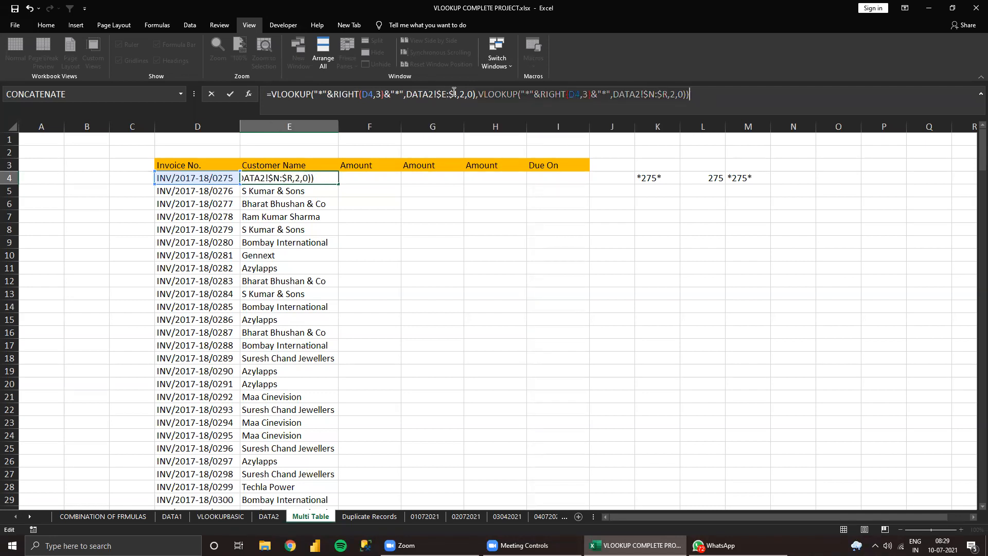
{"action": "key", "text": "Return"}
{"action": "key", "text": "Up"}
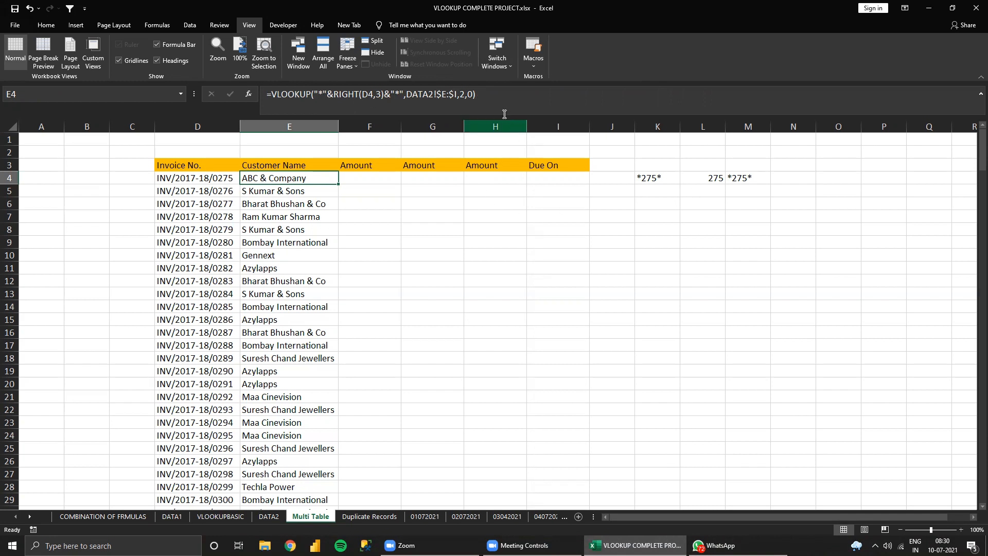
- Wrap E4's VLOOKUP in IFERROR with a copy of the same VLOOKUP as value_if_error, accepting the closing-bracket correction
{"action": "left_click", "coordinate": [496, 96]}
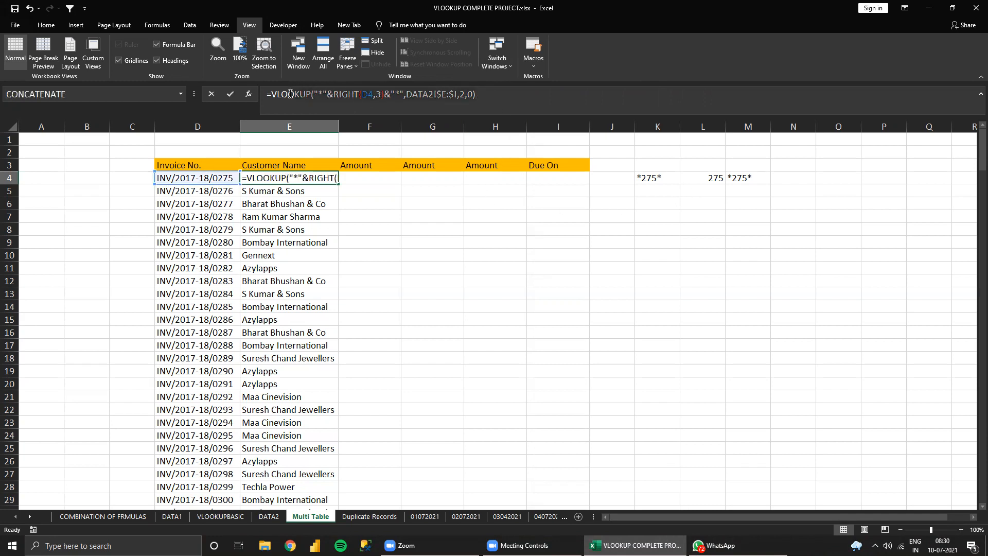
{"action": "left_click", "coordinate": [276, 94]}
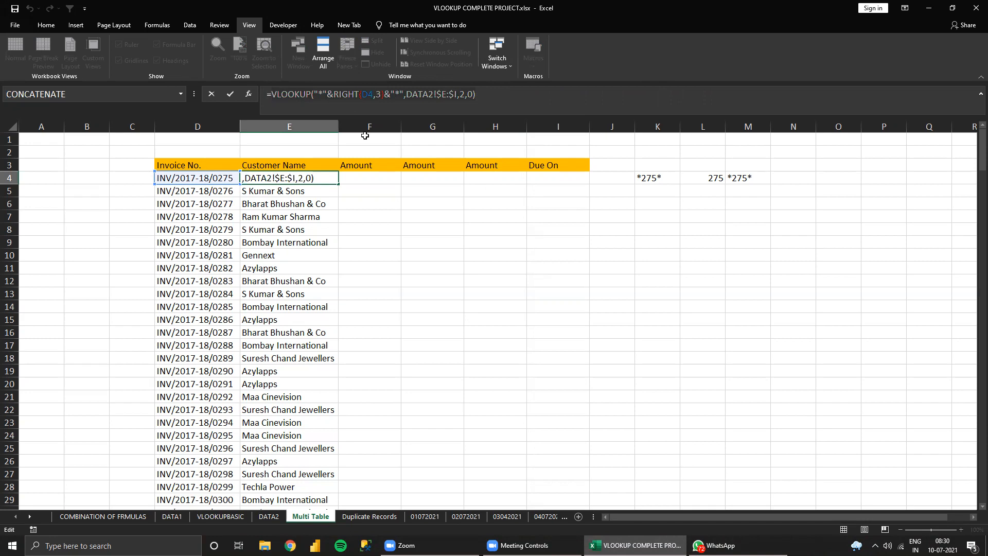
{"action": "key", "text": "Escape"}
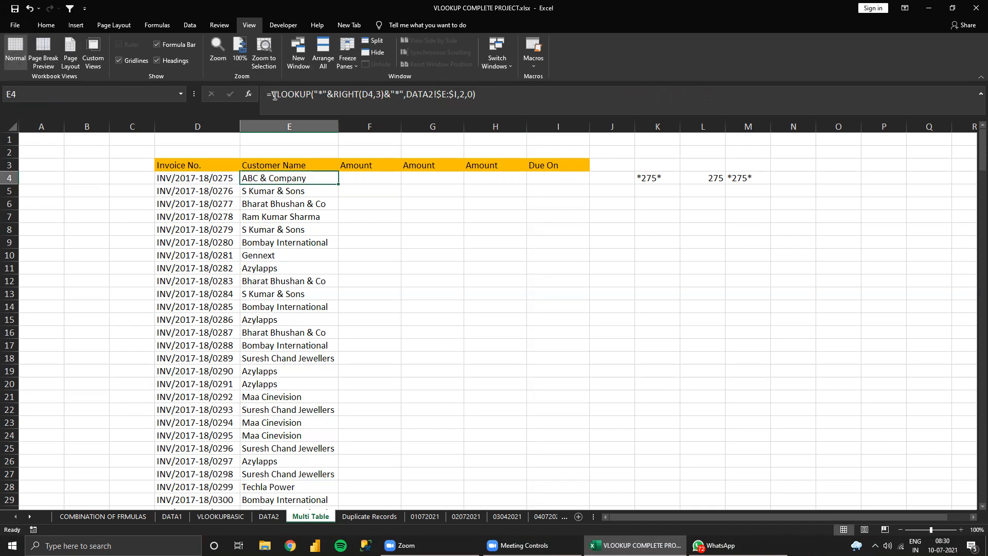
{"action": "left_click", "coordinate": [274, 97]}
{"action": "type", "text": "IFE"}
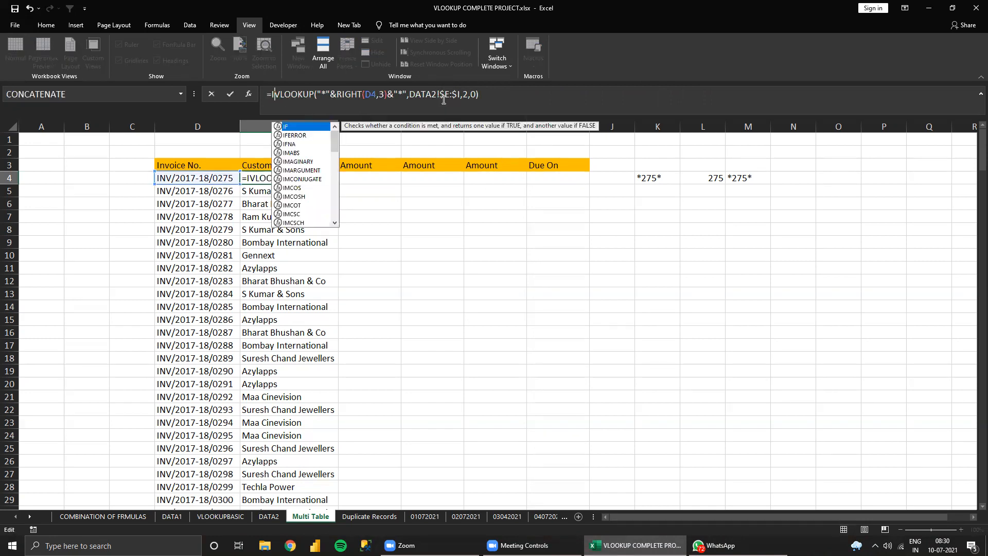
{"action": "type", "text": "RROR("}
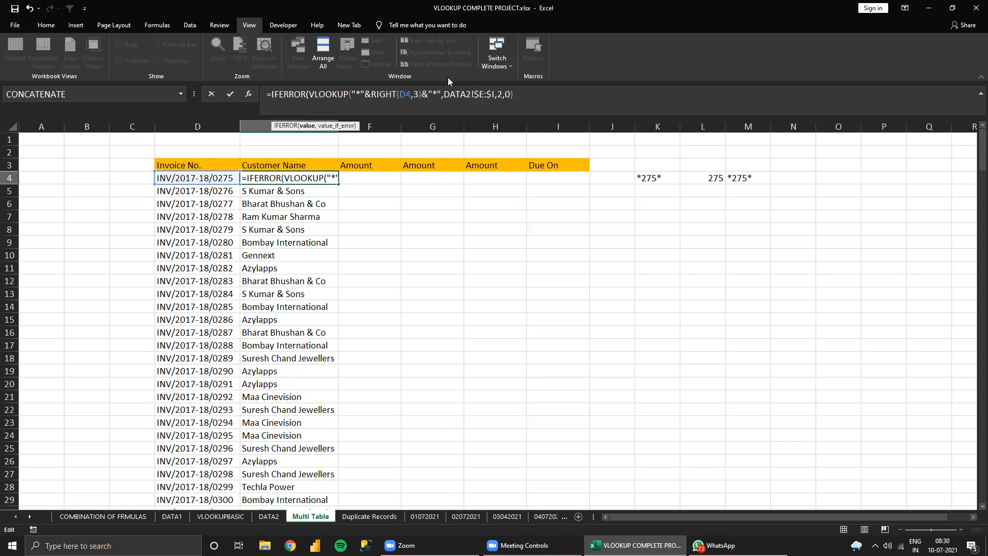
{"action": "left_click", "coordinate": [516, 95]}
{"action": "type", "text": ","}
{"action": "type", "text": "VLOOKUP(\"*\"&RIGHT(D4,3)&\"*\",DATA2!$E:$I,2,0)"}
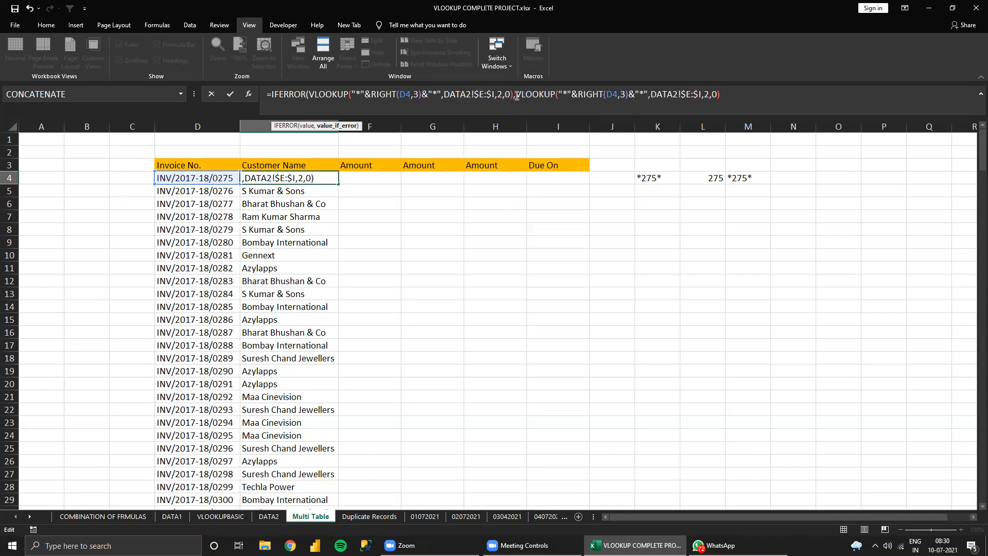
{"action": "key", "text": "Return"}
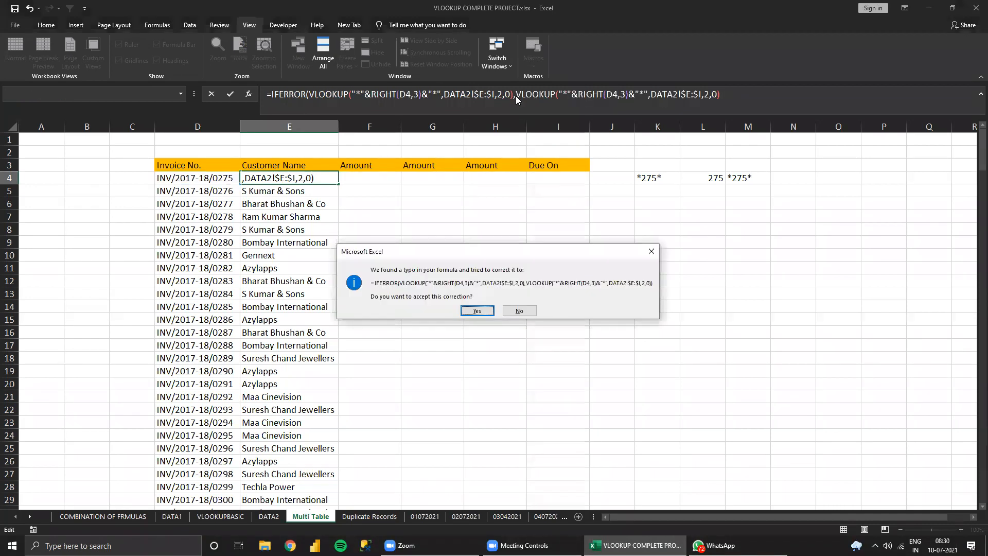
{"action": "key", "text": "Return"}
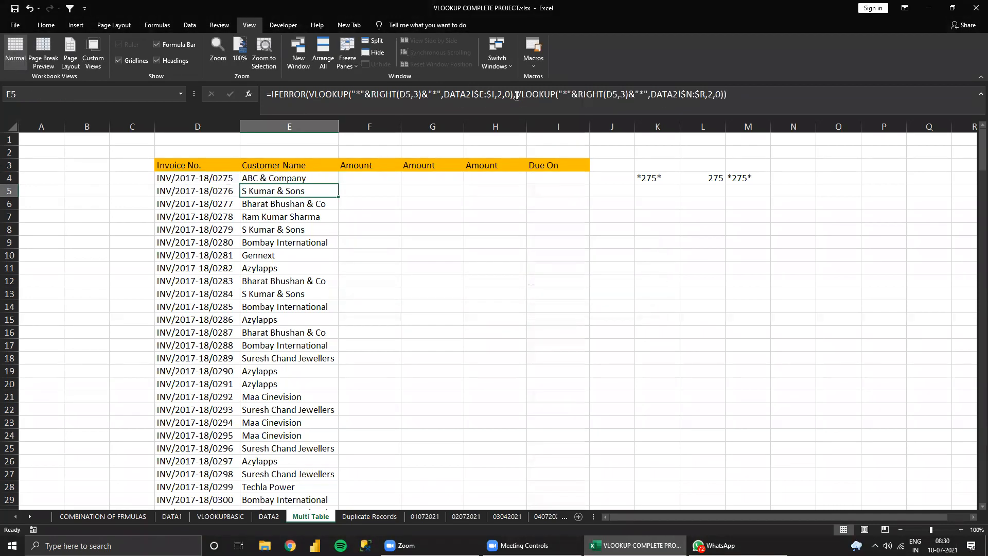
{"action": "key", "text": "Up"}
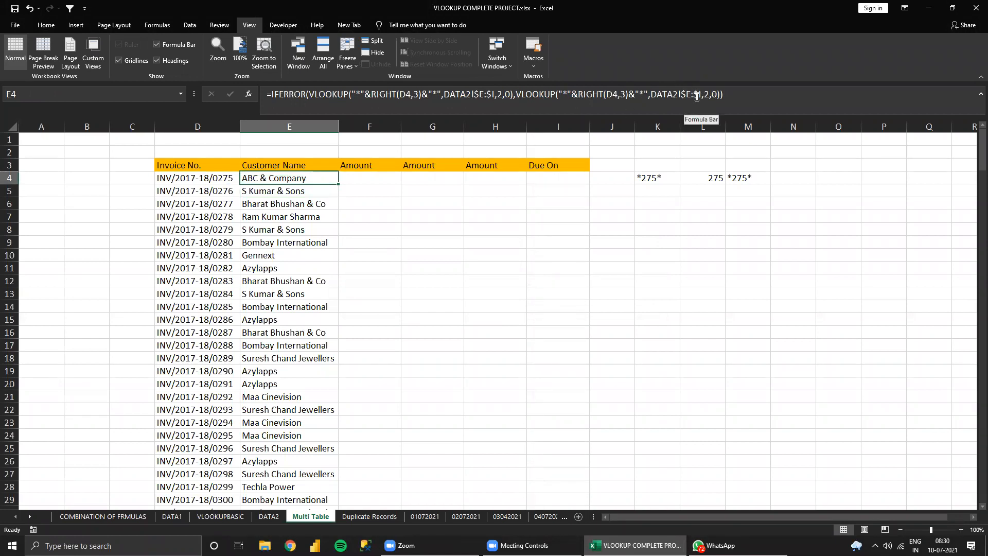
- Compare the table array of E4's second VLOOKUP with Table 2's columns on DATA2, and return to Multi Table
{"action": "left_click_drag", "start_coordinate": [686, 95], "coordinate": [710, 96]}
{"action": "left_click", "coordinate": [270, 517]}
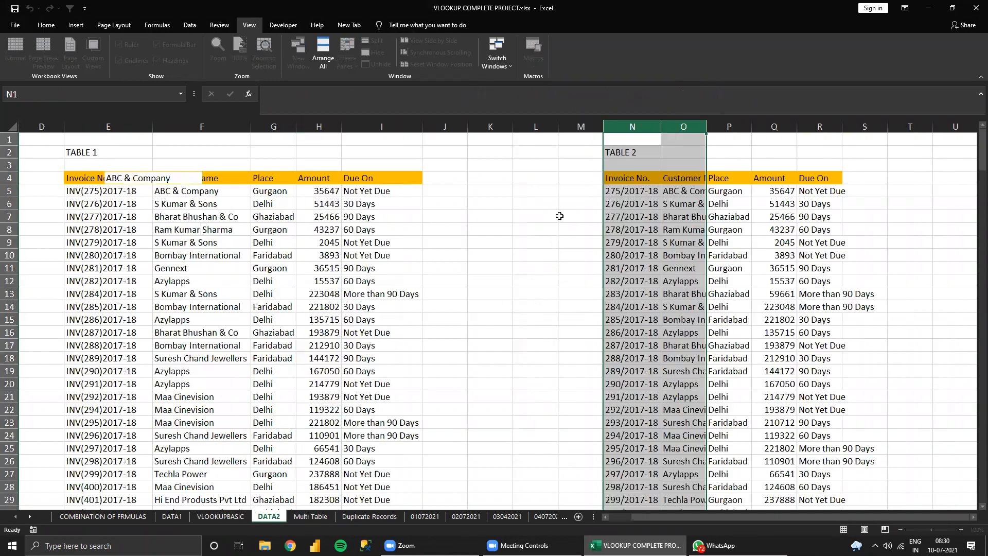
{"action": "left_click_drag", "start_coordinate": [637, 127], "coordinate": [776, 119]}
{"action": "left_click", "coordinate": [310, 517]}
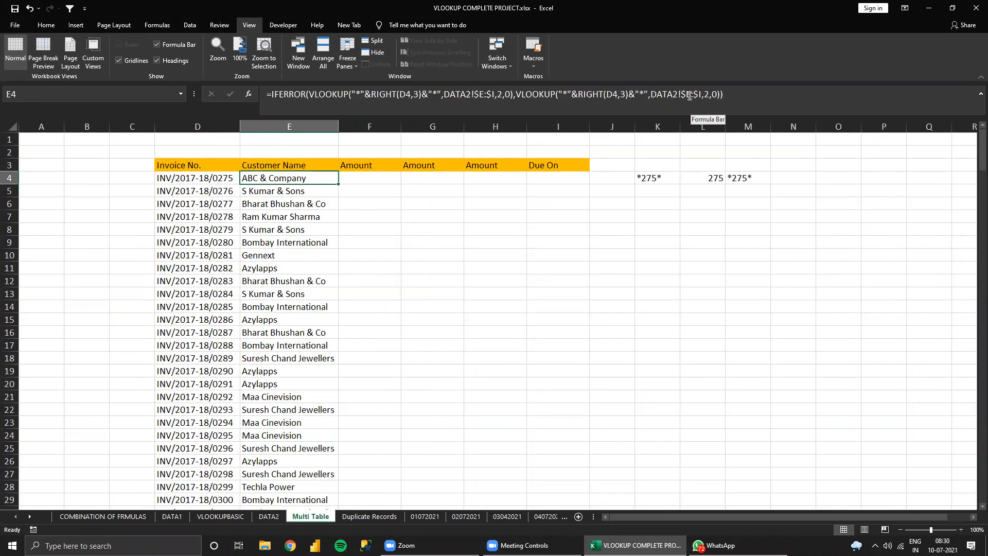
- Change the table array of the second VLOOKUP in E4 to DATA2!$N:$R
{"action": "left_click", "coordinate": [690, 96]}
{"action": "key", "text": "Delete"}
{"action": "type", "text": "N"}
{"action": "key", "text": "Right"}
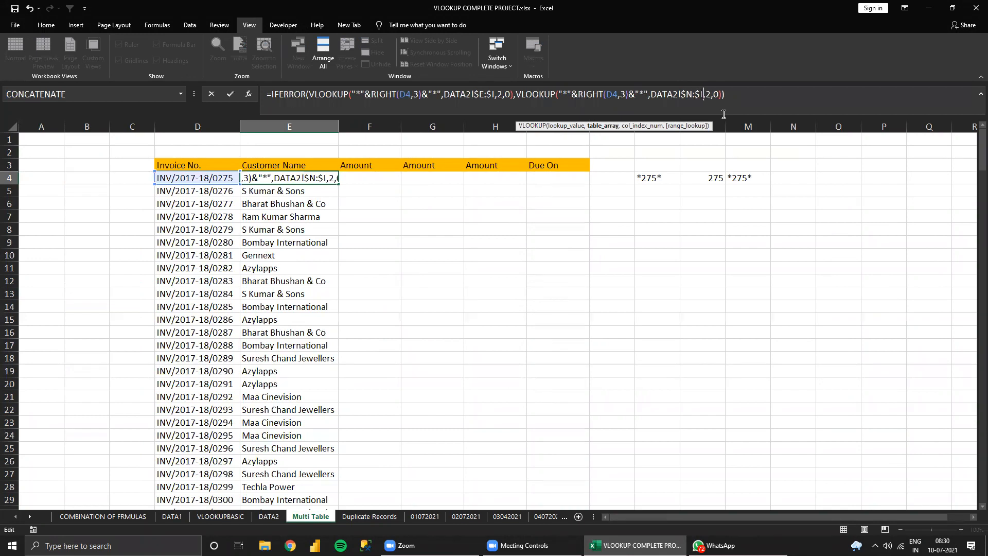
{"action": "key", "text": "BackSpace"}
{"action": "type", "text": "R"}
{"action": "key", "text": "ctrl+Return"}
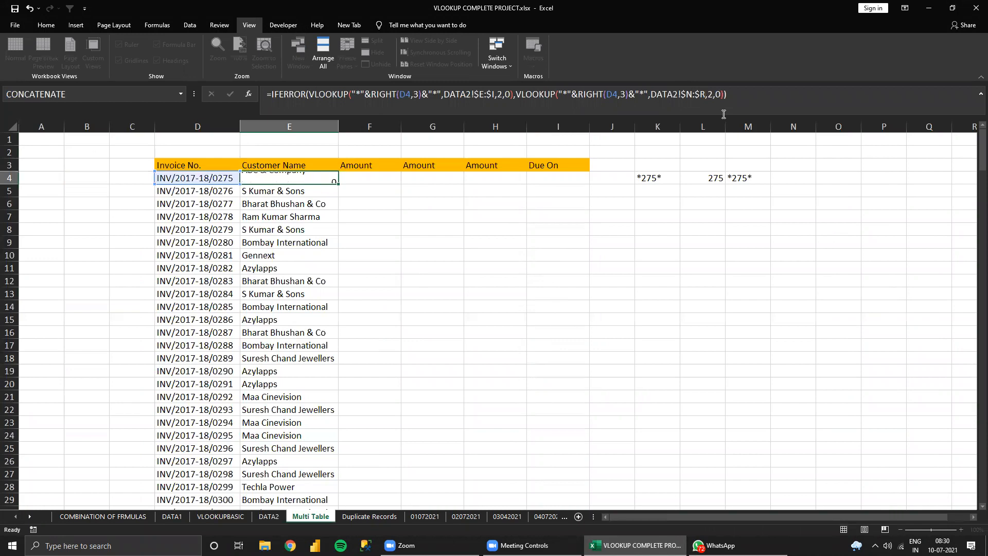
- Copy E4's IFERROR formula down the whole Customer Name column and return to E4
{"action": "key", "text": "ctrl+c"}
{"action": "key", "text": "ctrl+shift+Down"}
{"action": "key", "text": "Return"}
{"action": "key", "text": "ctrl+Up"}
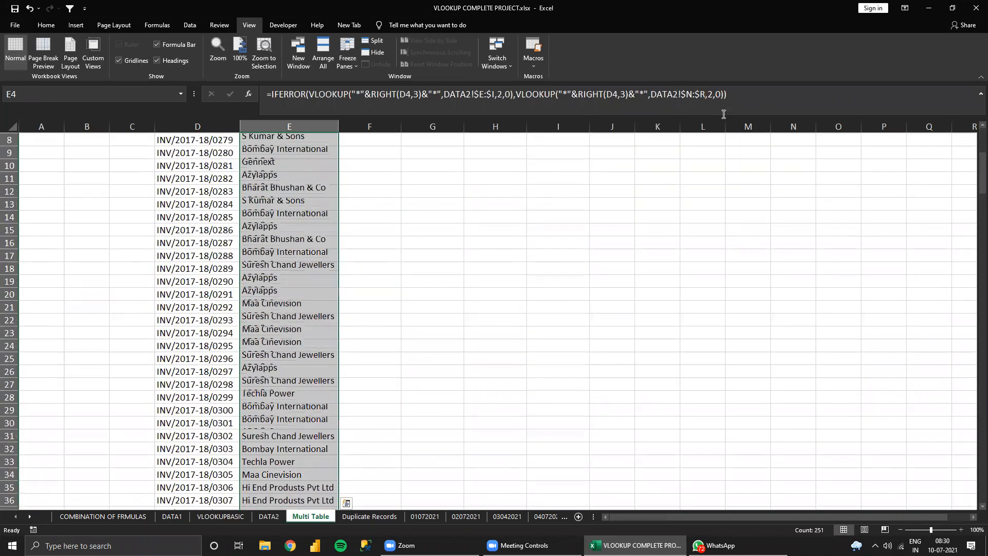
{"action": "key", "text": "Down"}
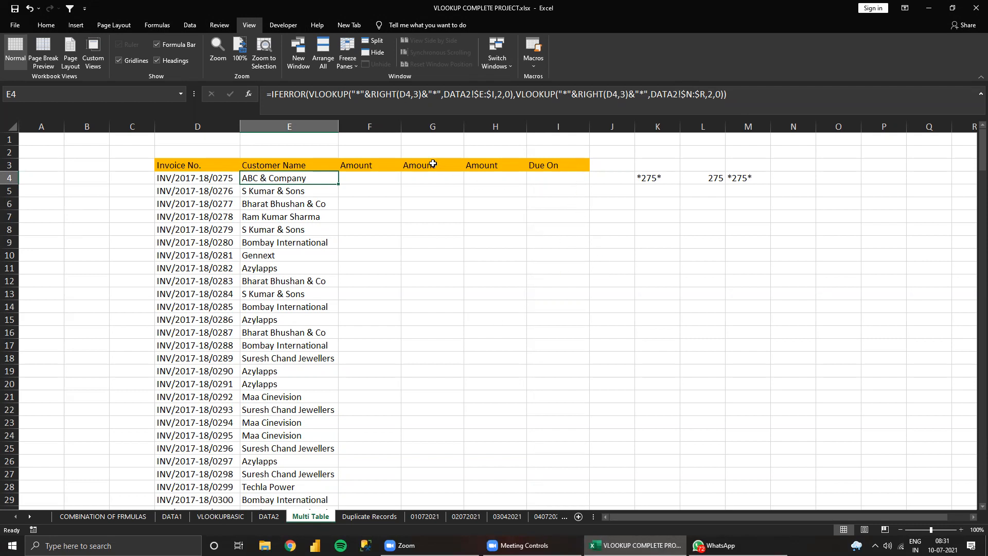
- Review the headers, the E4 formula and the invoice numbers on Multi Table, and look at the Duplicate Records sheet
{"action": "left_click", "coordinate": [287, 165]}
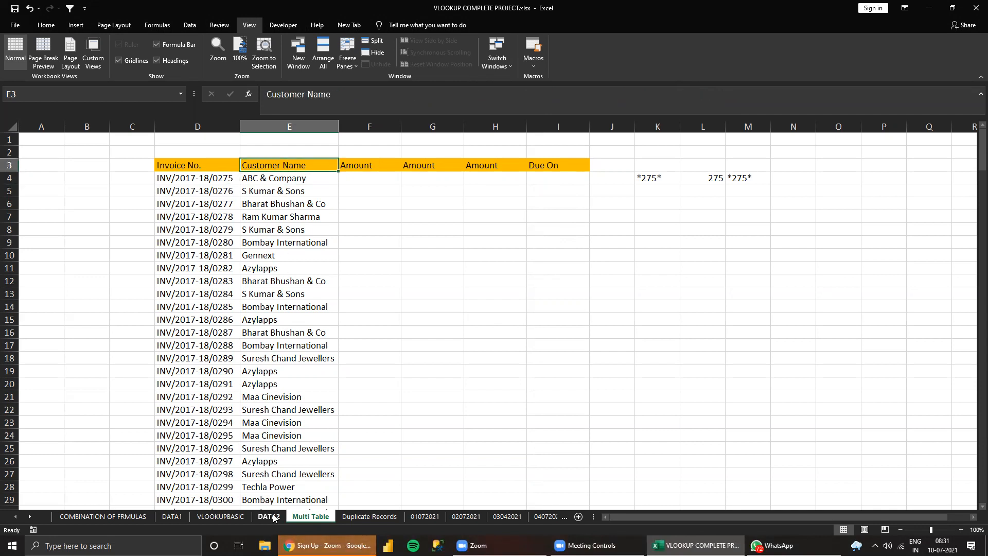
{"action": "left_click", "coordinate": [278, 177]}
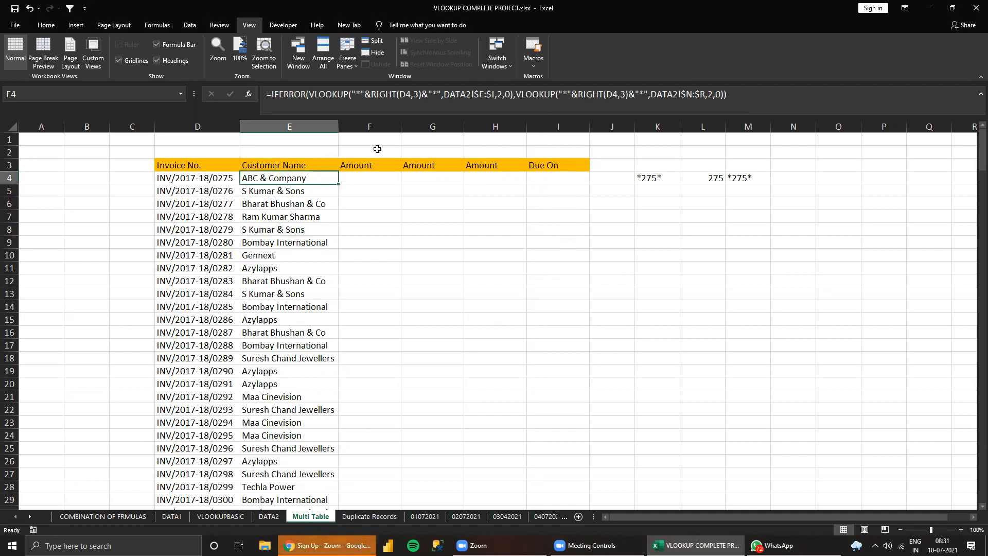
{"action": "left_click", "coordinate": [294, 151]}
{"action": "left_click_drag", "start_coordinate": [295, 151], "coordinate": [540, 151]}
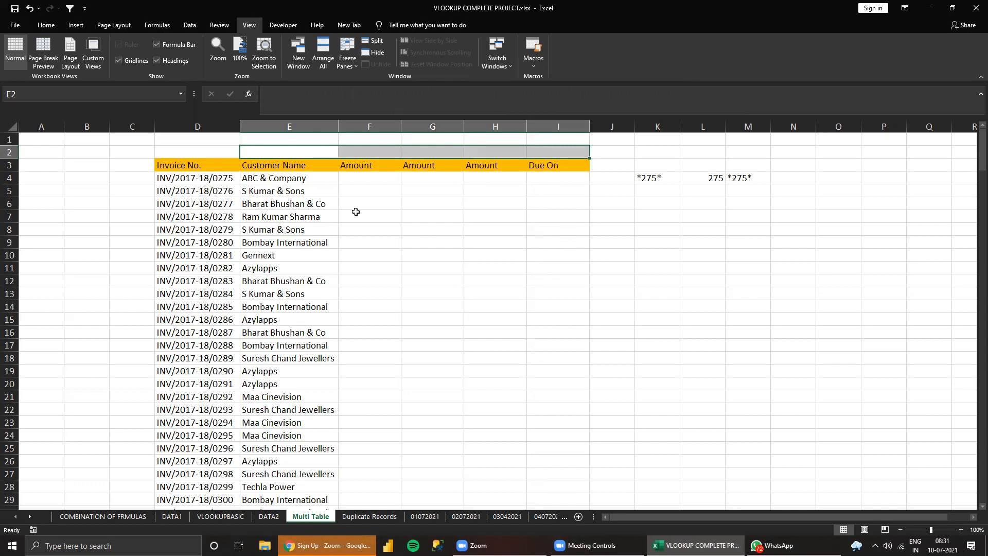
{"action": "left_click", "coordinate": [298, 181]}
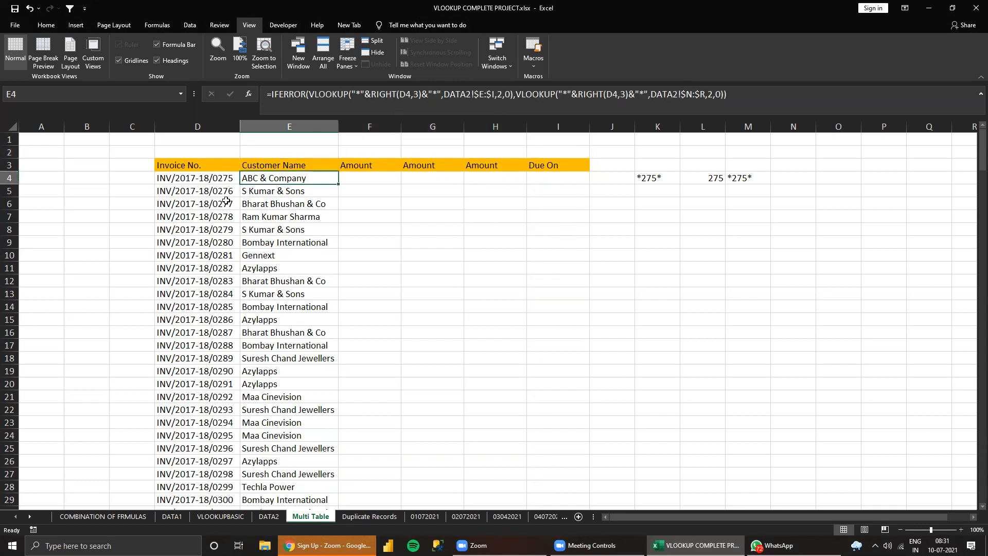
{"action": "left_click_drag", "start_coordinate": [216, 182], "coordinate": [218, 249]}
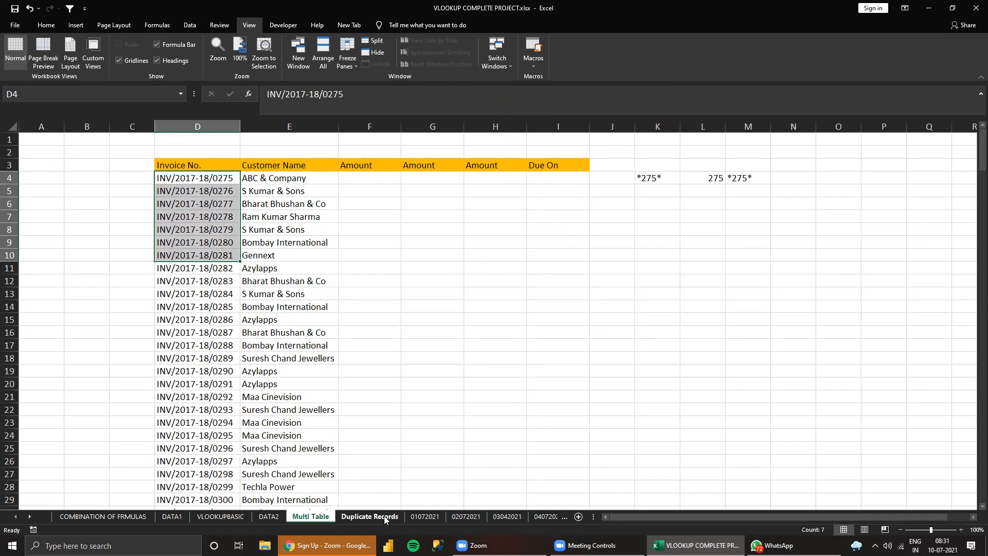
{"action": "left_click", "coordinate": [384, 516]}
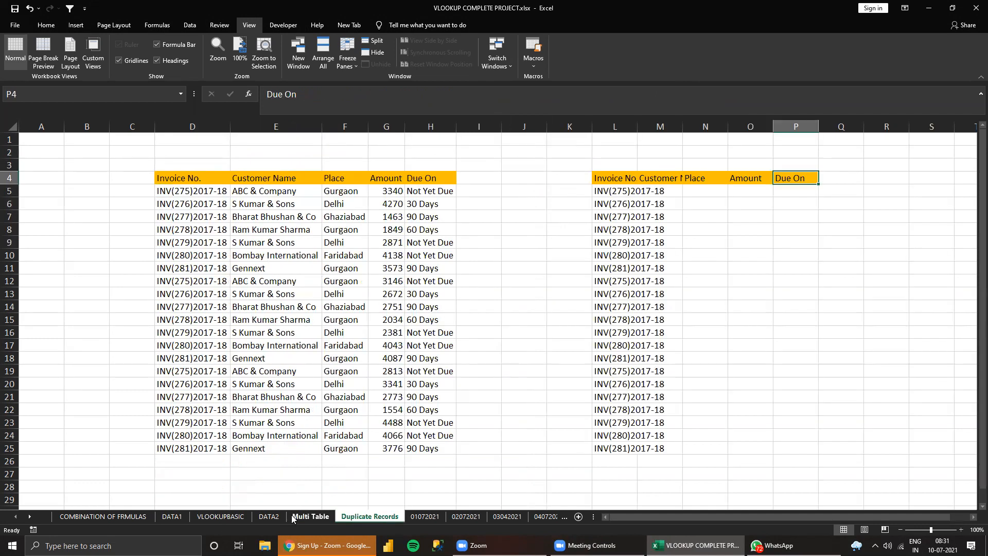
{"action": "left_click", "coordinate": [312, 516]}
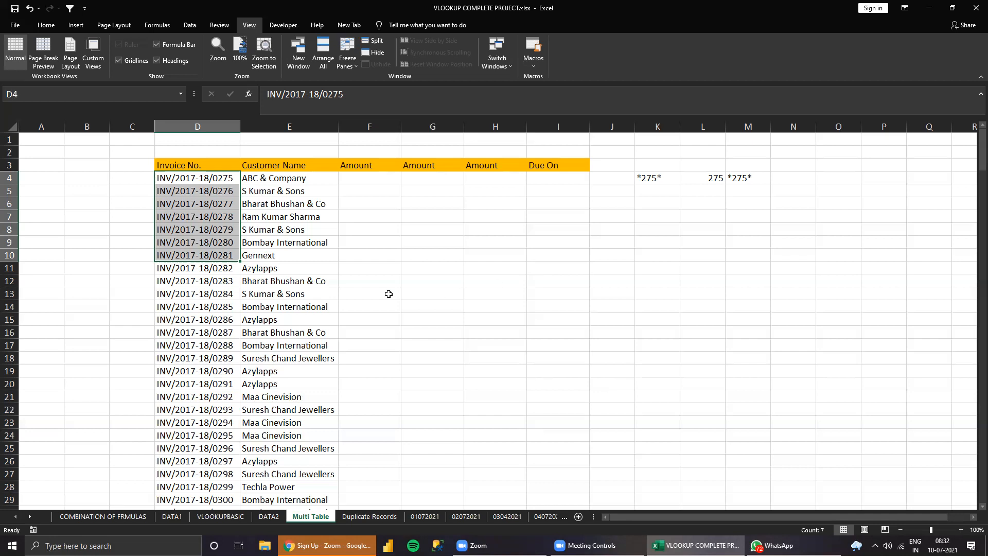
{"action": "left_click", "coordinate": [167, 179]}
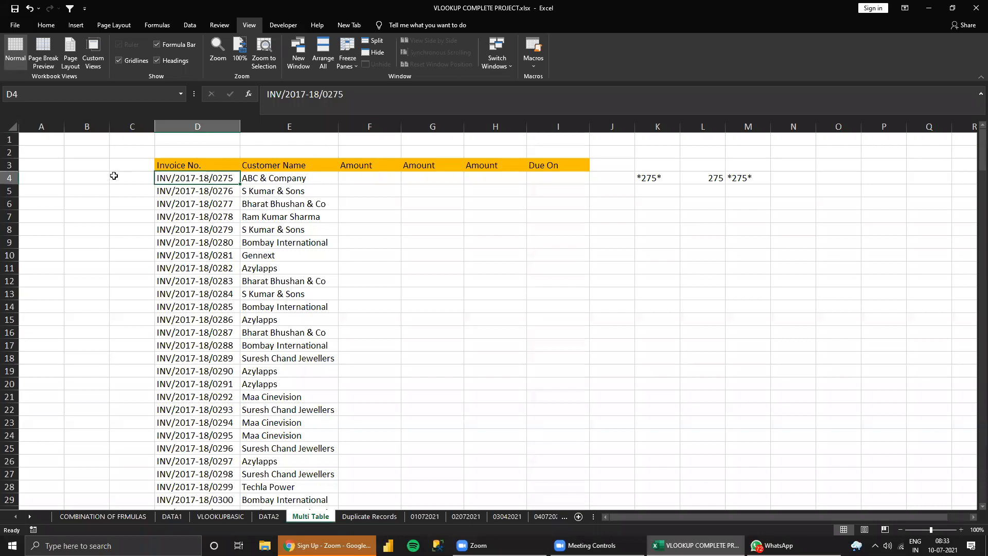
{"action": "left_click", "coordinate": [94, 178]}
- Change the invoice number prefix in D5 on Multi Table to INO
{"action": "left_click", "coordinate": [175, 190]}
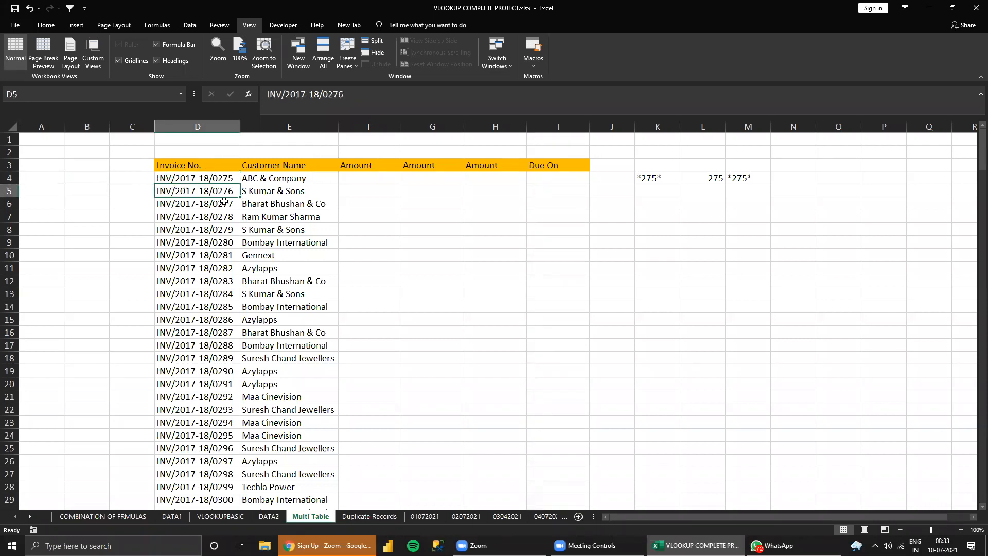
{"action": "double_click", "coordinate": [168, 191]}
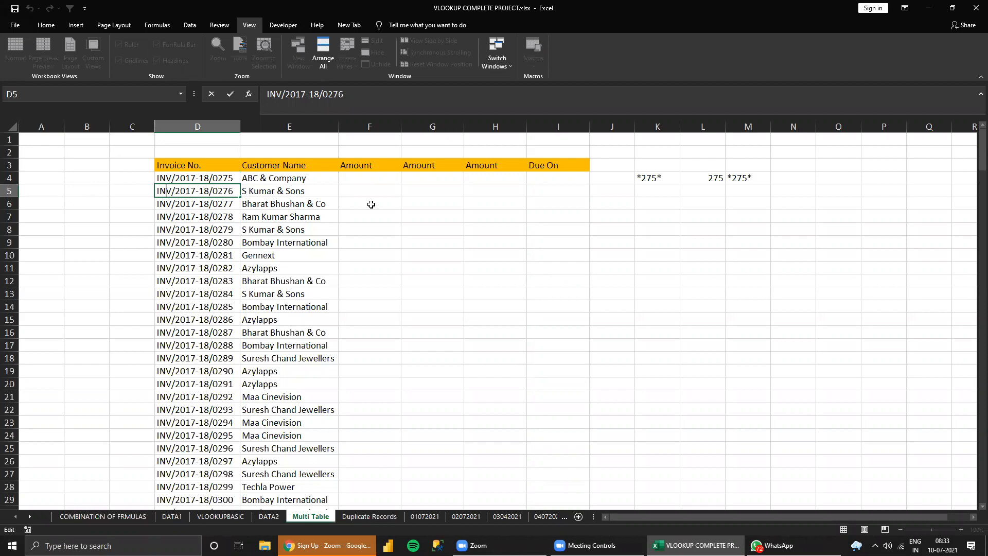
{"action": "key", "text": "BackSpace"}
{"action": "type", "text": "O"}
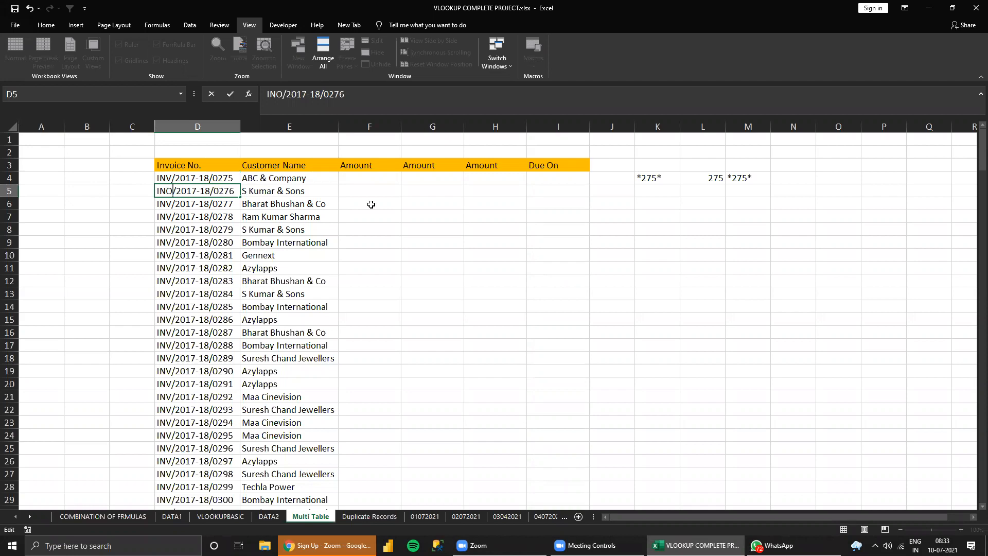
{"action": "key", "text": "Return"}
{"action": "key", "text": "Up"}
{"action": "key", "text": "Up"}
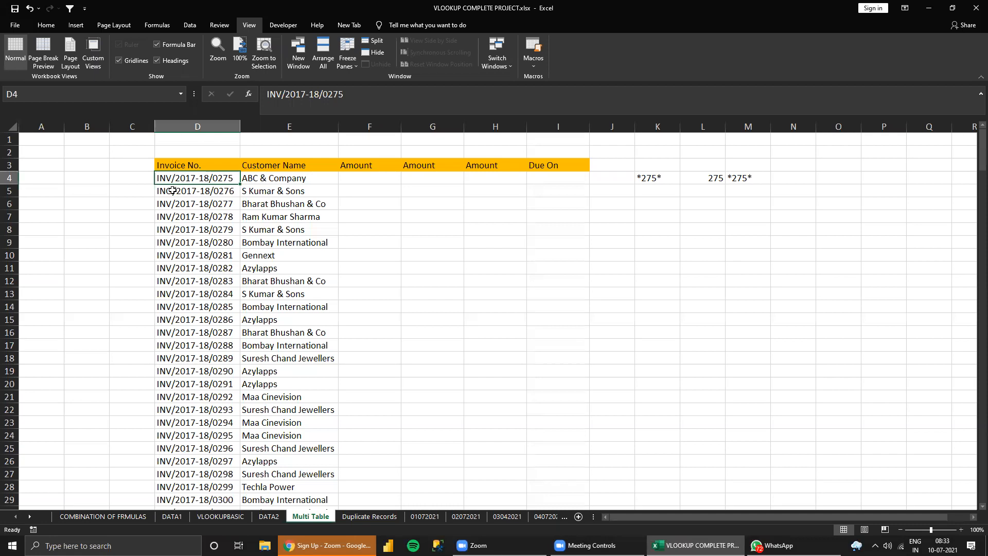
{"action": "left_click", "coordinate": [385, 245]}
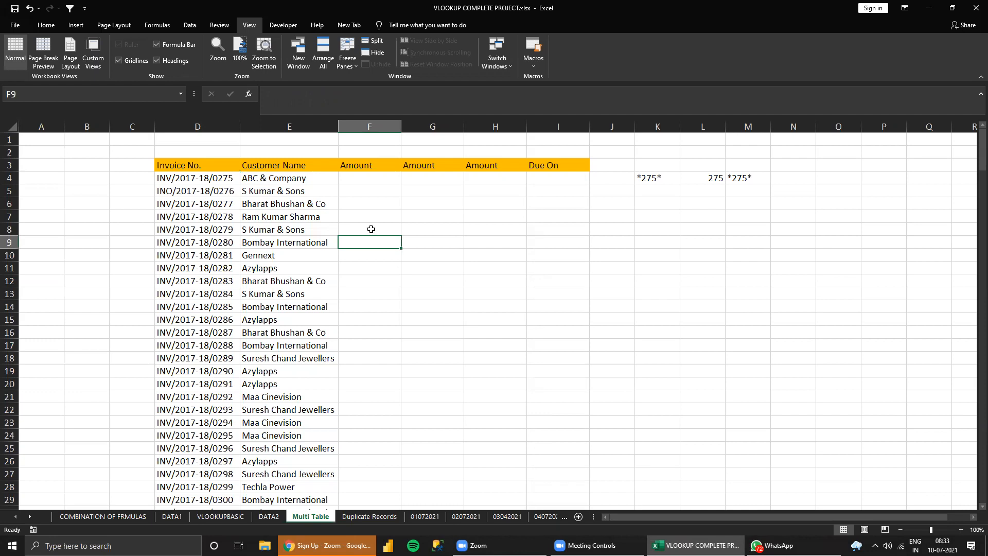
- On Duplicate Records, highlight the repeated invoice numbers in D5 and D12 with a yellow fill
{"action": "left_click", "coordinate": [369, 516]}
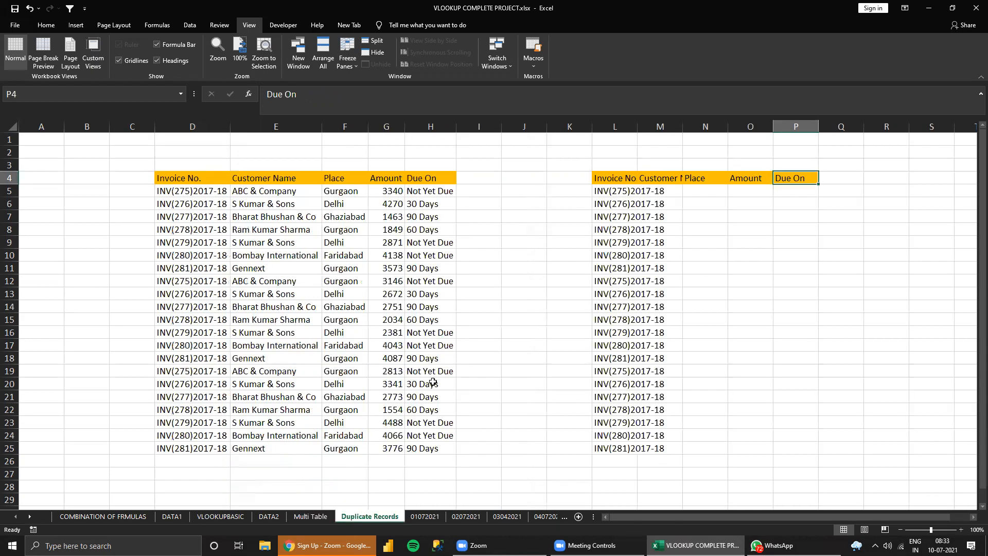
{"action": "left_click", "coordinate": [507, 347]}
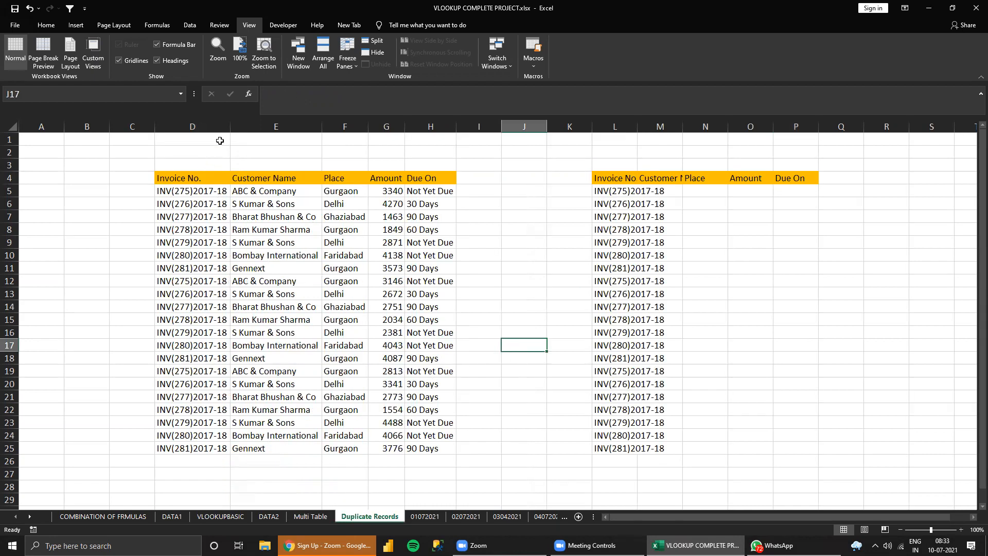
{"action": "left_click", "coordinate": [184, 190]}
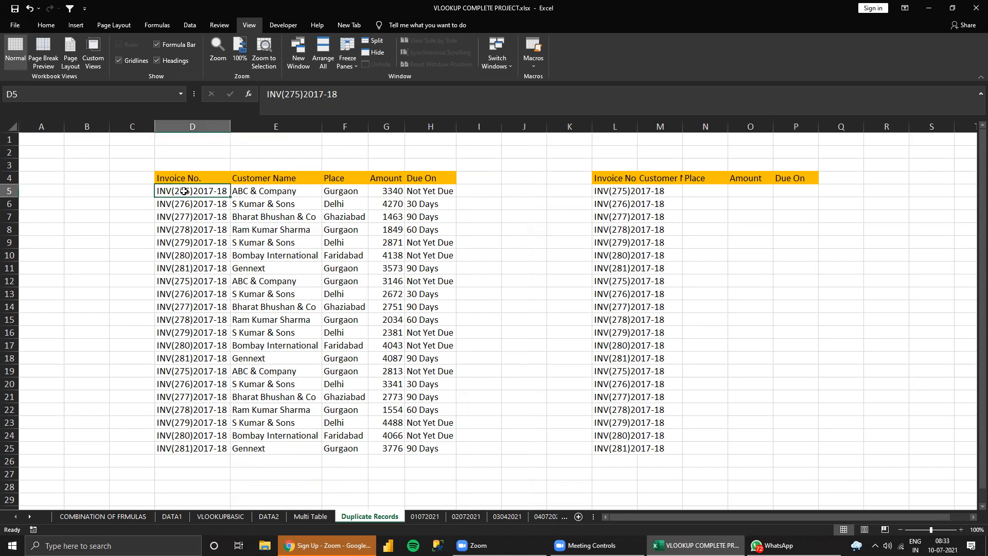
{"action": "left_click", "coordinate": [193, 282], "text": "ctrl"}
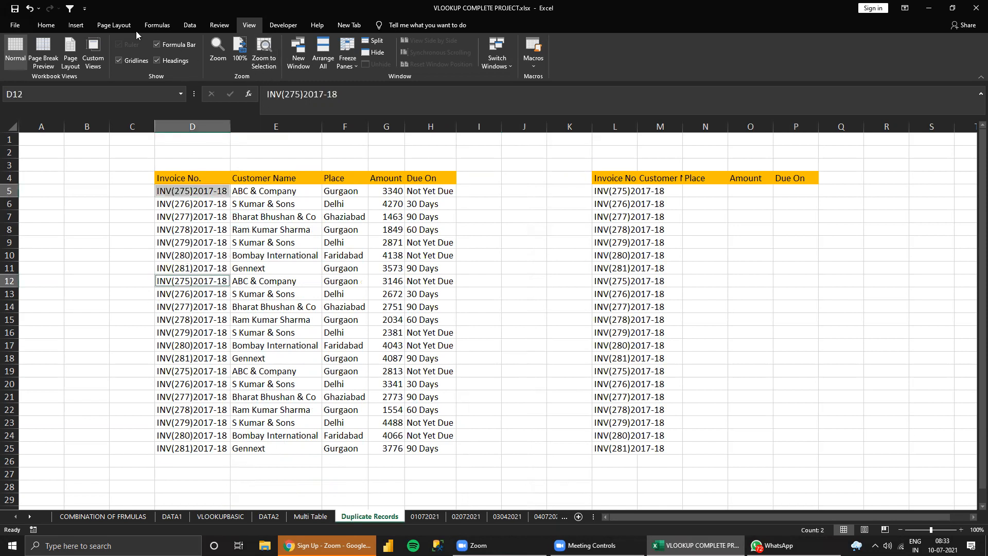
{"action": "left_click", "coordinate": [50, 27]}
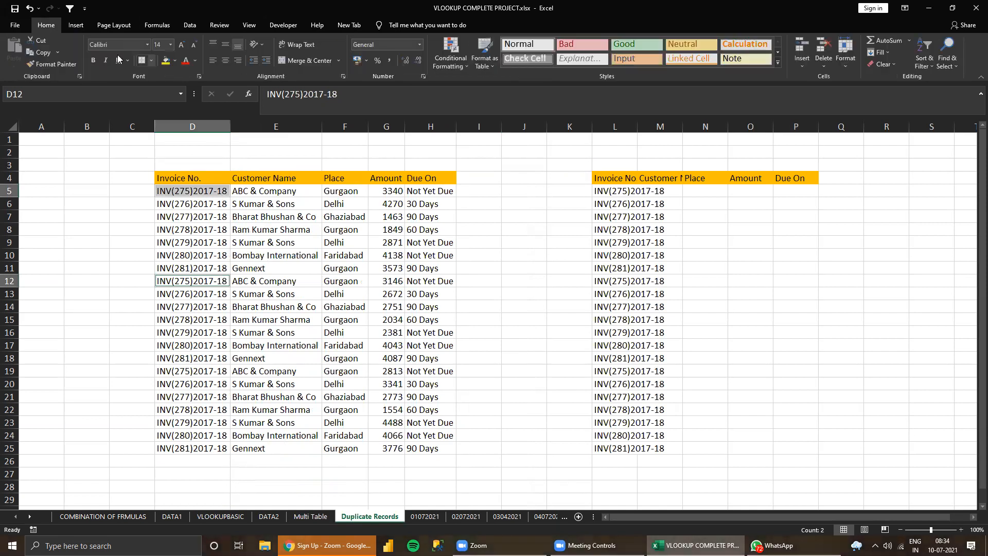
{"action": "left_click", "coordinate": [166, 61]}
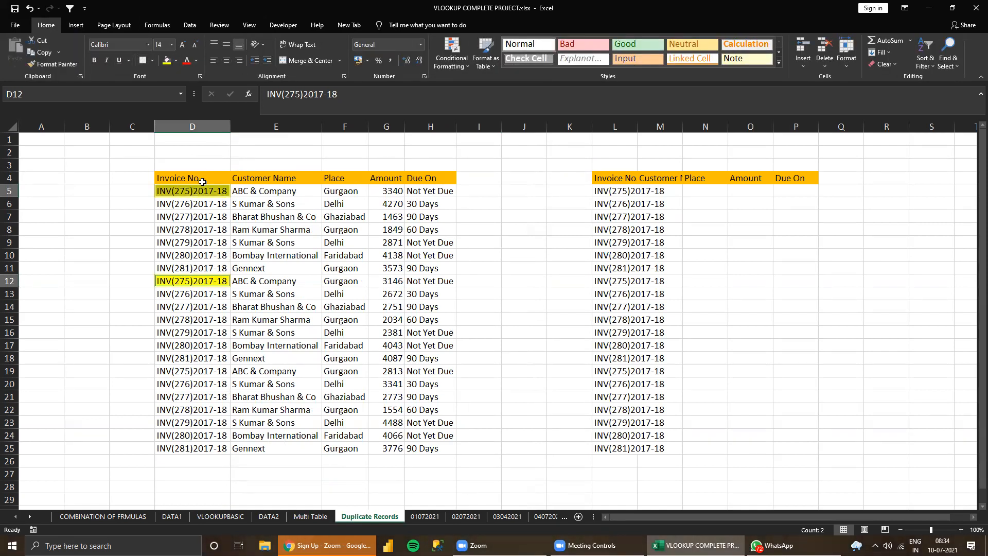
{"action": "left_click", "coordinate": [192, 280]}
{"action": "left_click", "coordinate": [624, 192]}
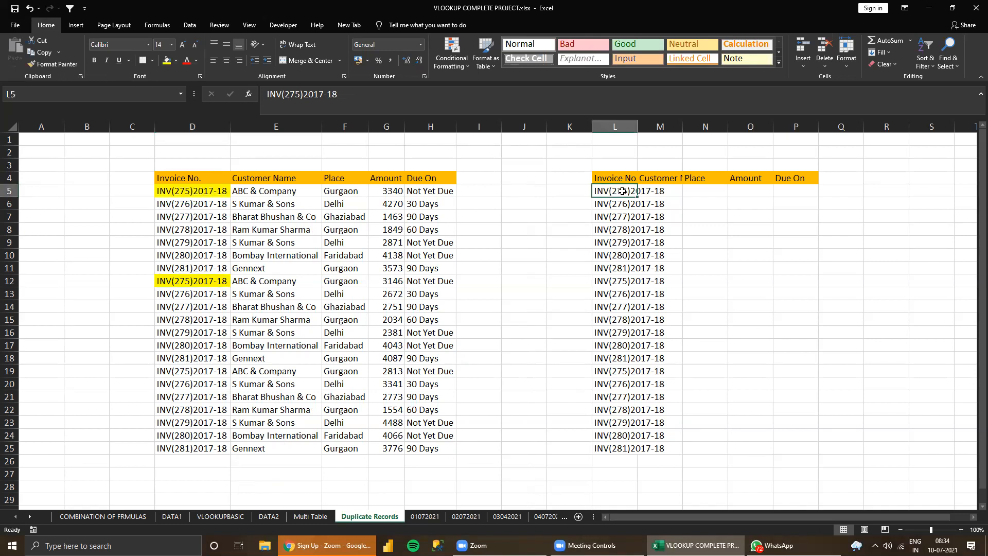
{"action": "left_click", "coordinate": [619, 282], "text": "ctrl"}
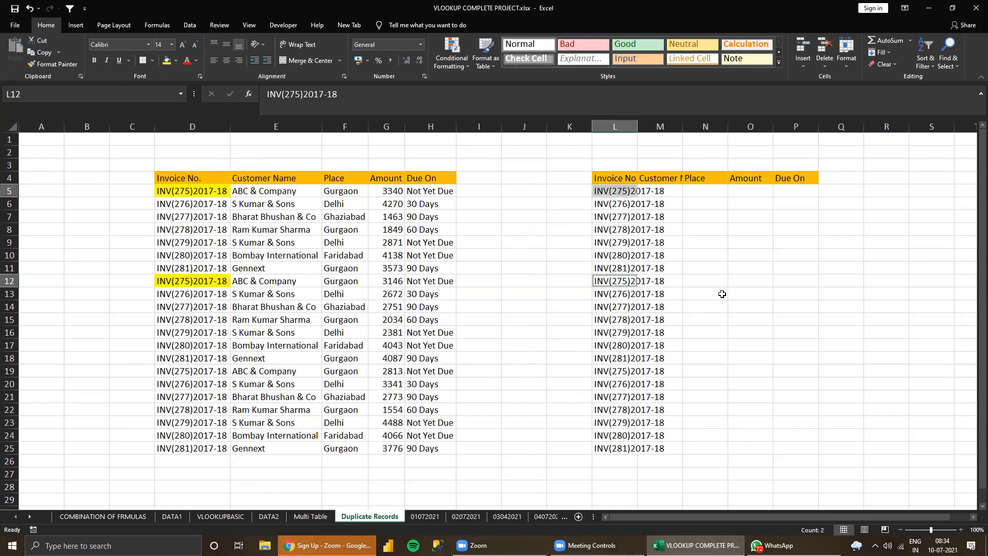
{"action": "left_click", "coordinate": [694, 190]}
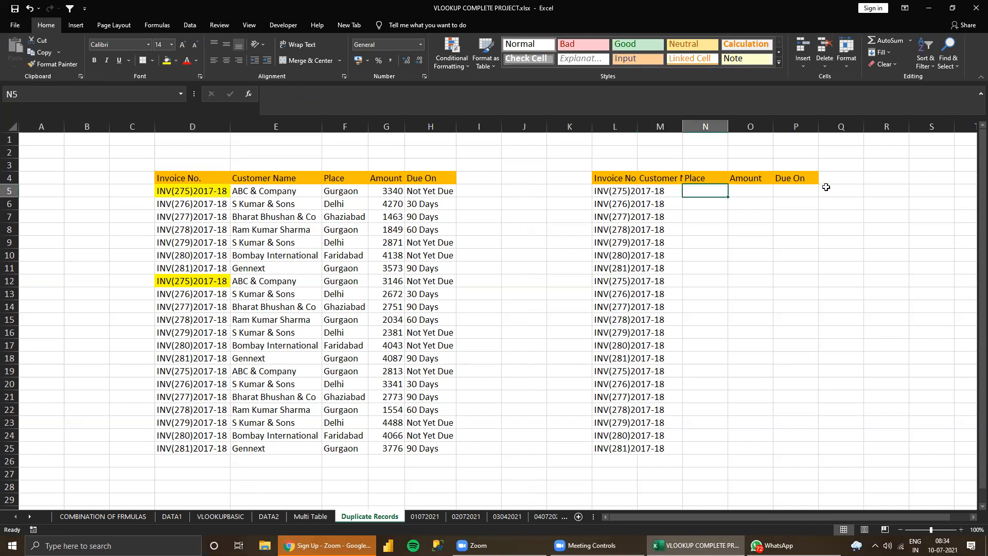
{"action": "type", "text": "=VLOOKUP("}
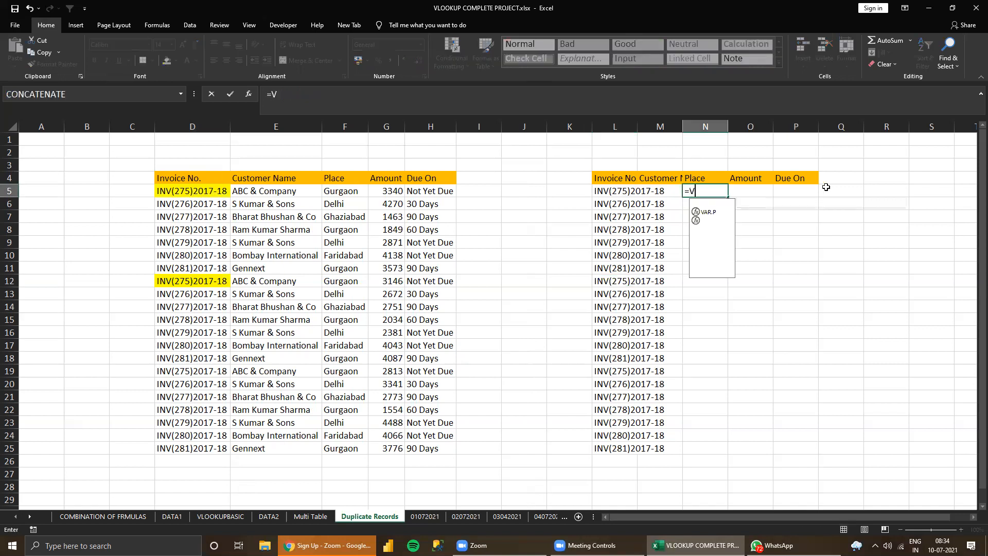
{"action": "key", "text": "Left"}
{"action": "key", "text": "Left"}
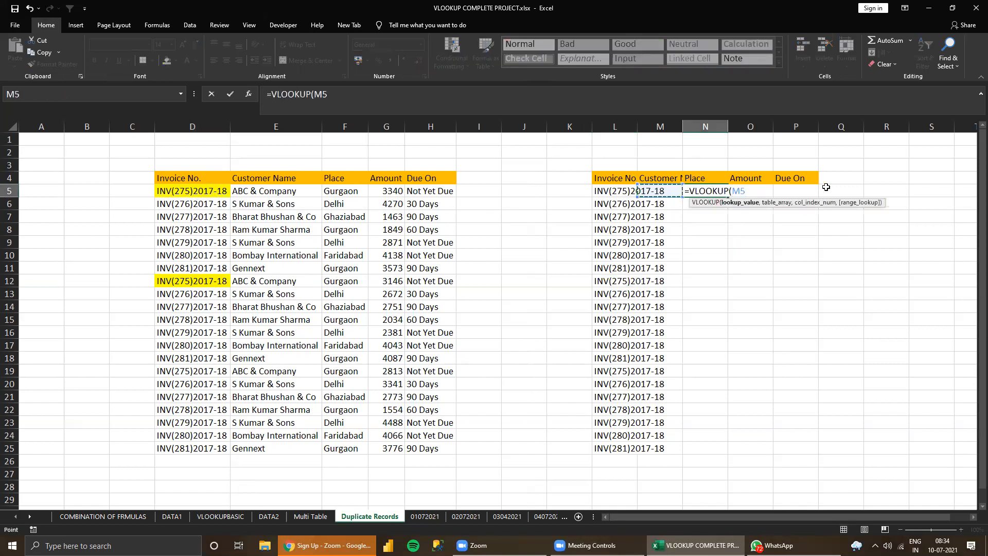
{"action": "type", "text": ","}
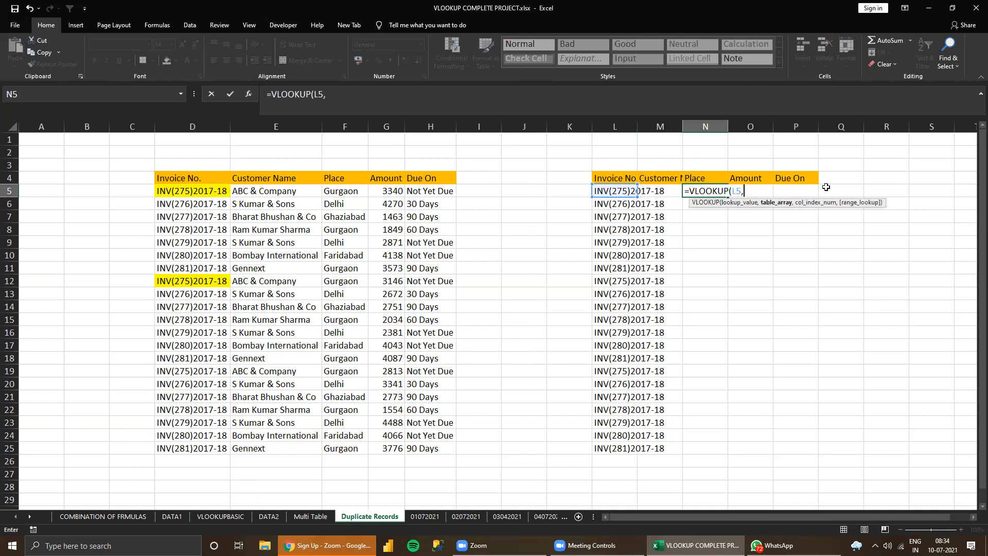
{"action": "key", "text": "Escape"}
- Fit column L to the invoice numbers and enter =VLOOKUP(L5,D:H,2,0) in M5 to look up the customer name
{"action": "key", "text": "Left"}
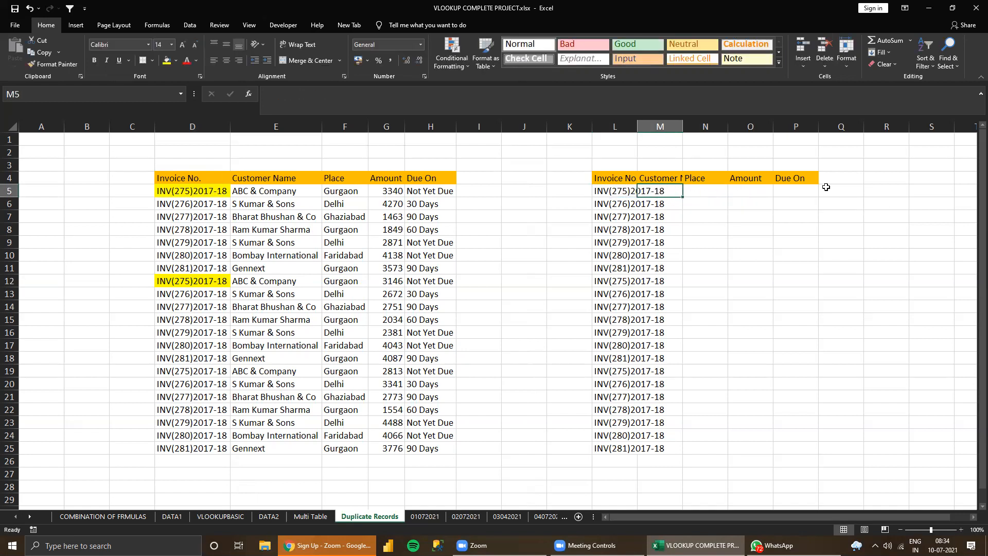
{"action": "double_click", "coordinate": [638, 126]}
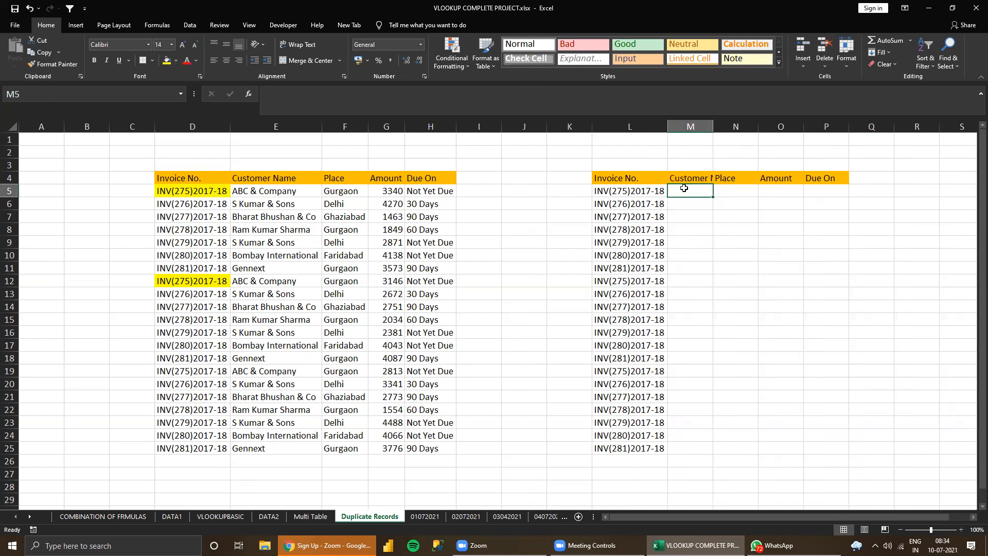
{"action": "type", "text": "=VLOOKUP("}
{"action": "key", "text": "Left"}
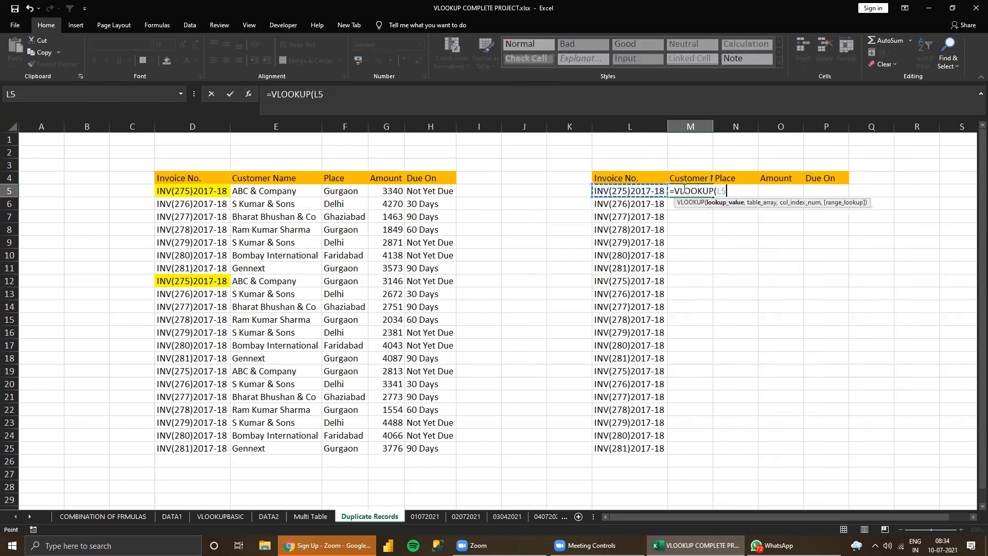
{"action": "type", "text": ","}
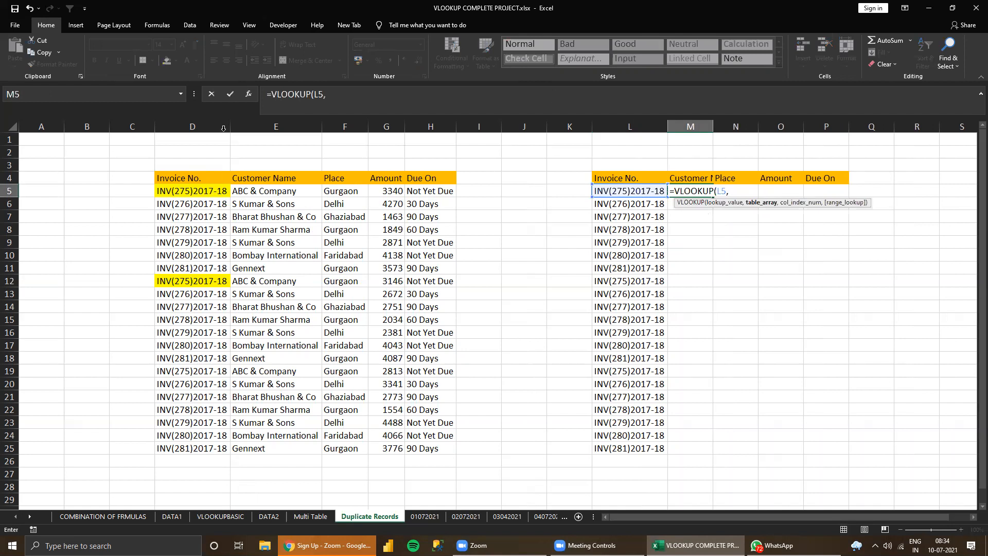
{"action": "left_click_drag", "start_coordinate": [202, 128], "coordinate": [423, 134]}
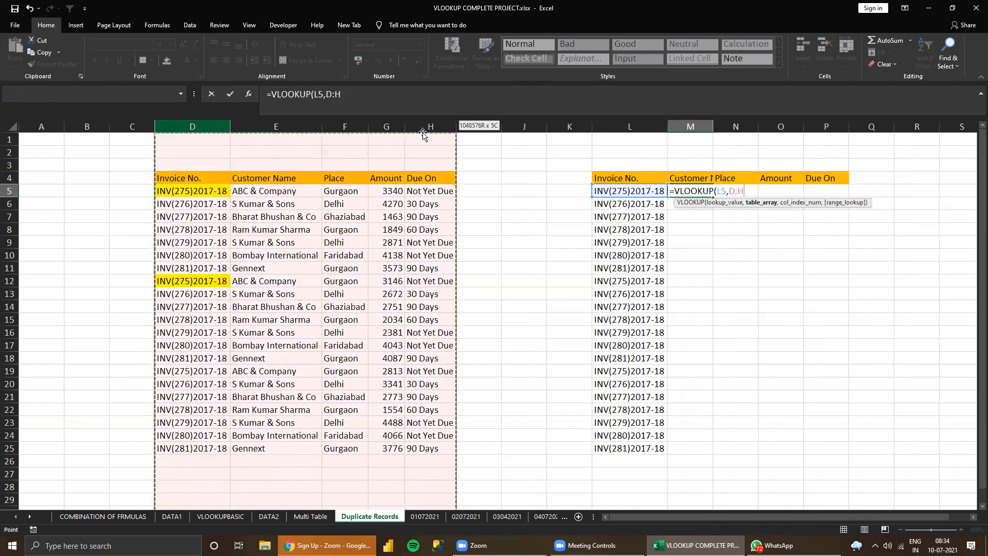
{"action": "type", "text": ","}
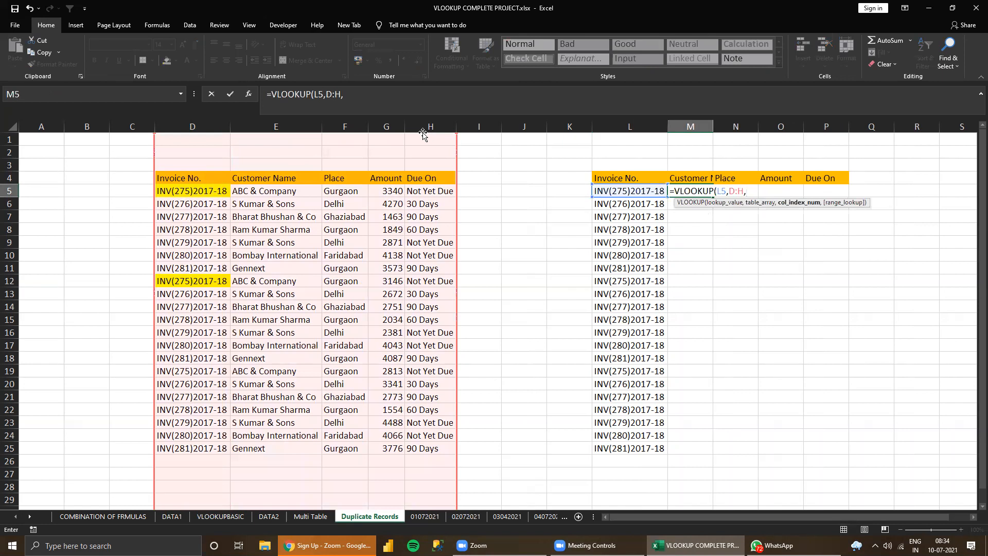
{"action": "type", "text": "2,0"}
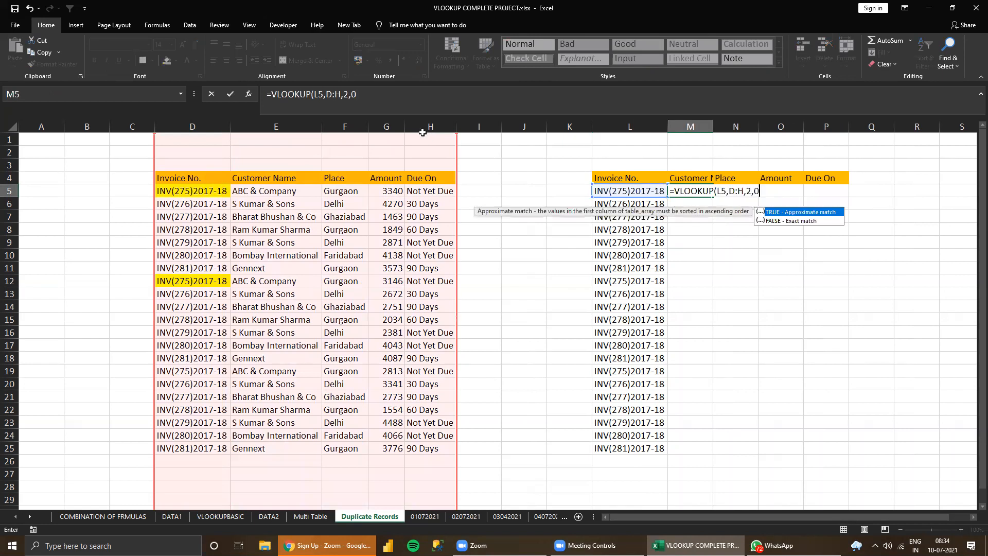
{"action": "key", "text": "Return"}
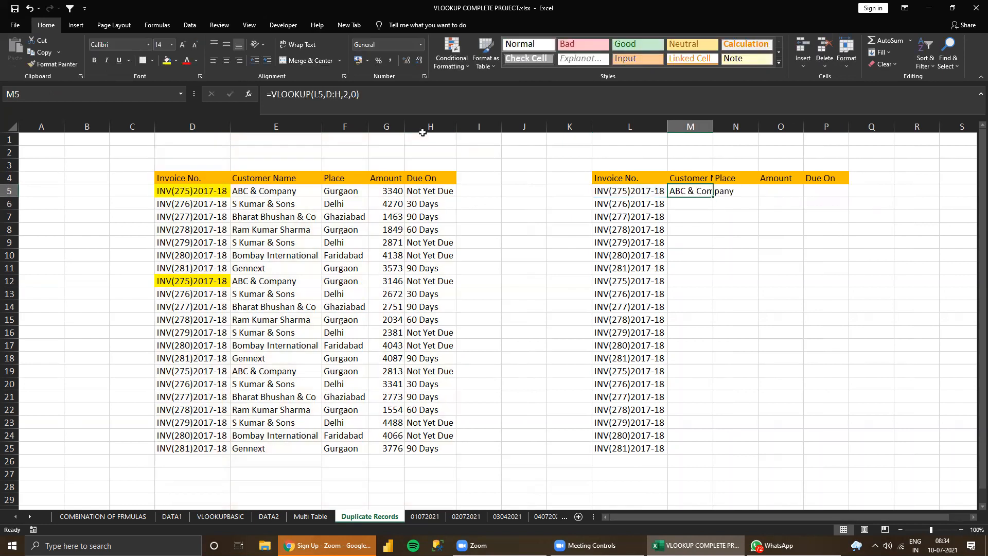
- Fill M5's VLOOKUP formula down to M25, fit column M to the customer names and return to M5
{"action": "double_click", "coordinate": [712, 198]}
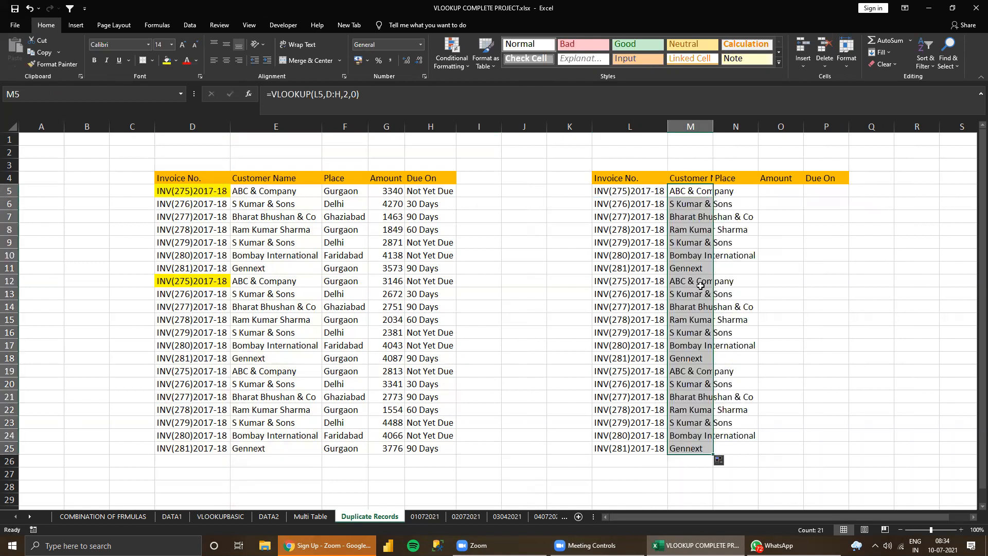
{"action": "left_click", "coordinate": [708, 281]}
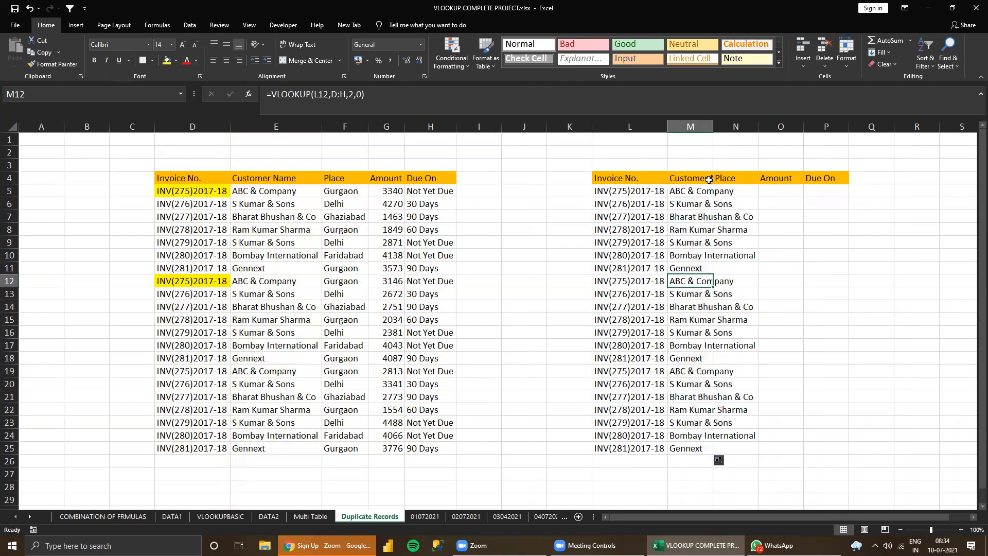
{"action": "double_click", "coordinate": [711, 131]}
{"action": "left_click", "coordinate": [685, 193]}
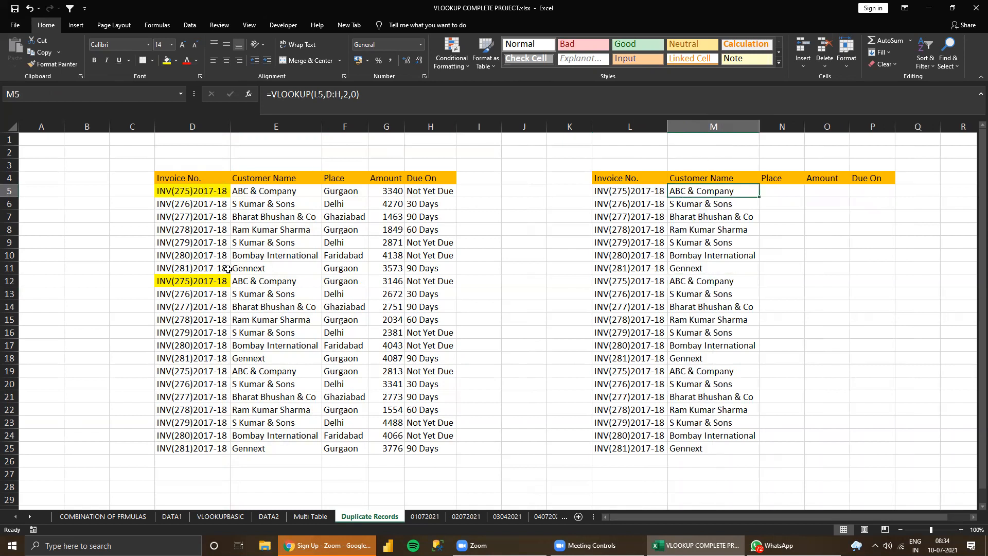
- Change the customer name in E12, beside the second highlighted invoice number, to XYZ
{"action": "left_click", "coordinate": [246, 284]}
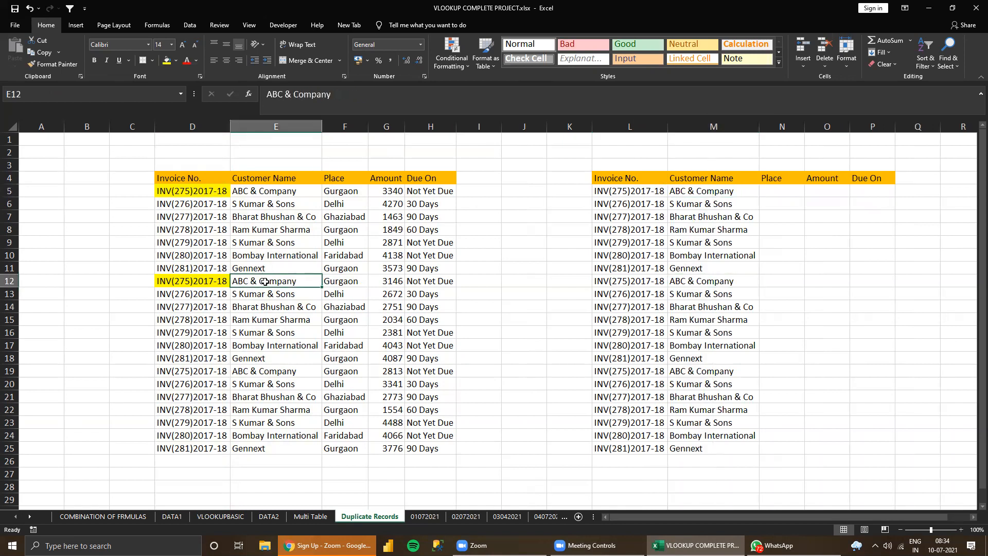
{"action": "type", "text": "ZZ"}
{"action": "key", "text": "BackSpace"}
{"action": "type", "text": "XYZ"}
{"action": "key", "text": "Return"}
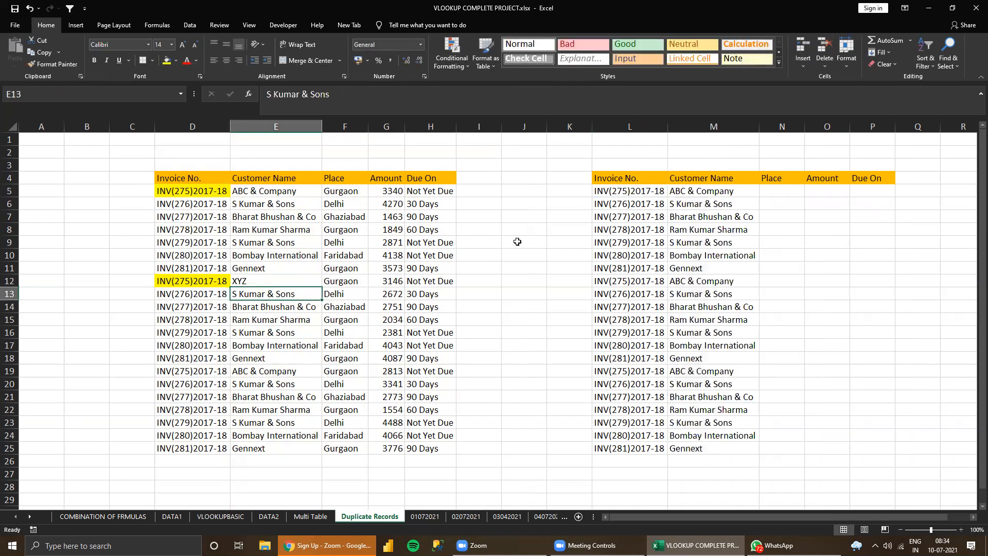
- Compare the lookup results in M5 and M12 with the source records in D5:E5 and D12:E12 for the repeated invoice number
{"action": "left_click", "coordinate": [688, 285]}
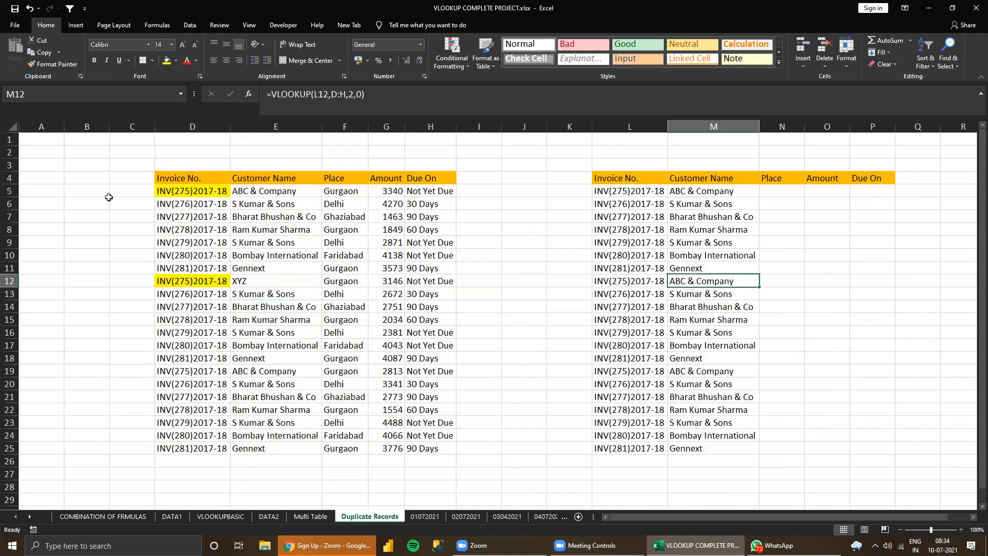
{"action": "left_click_drag", "start_coordinate": [177, 193], "coordinate": [247, 194]}
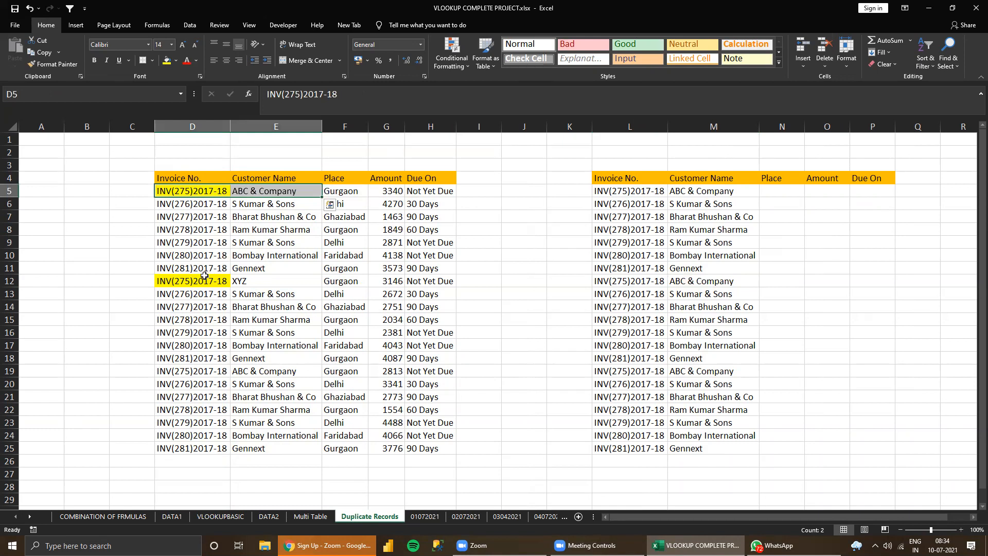
{"action": "left_click_drag", "start_coordinate": [211, 281], "coordinate": [257, 282]}
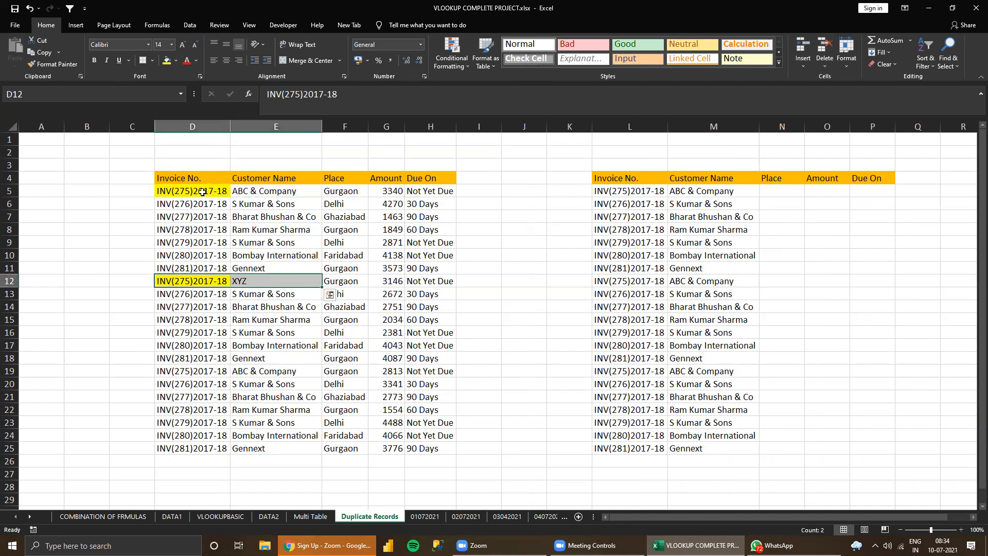
{"action": "left_click_drag", "start_coordinate": [203, 192], "coordinate": [269, 191], "text": "ctrl"}
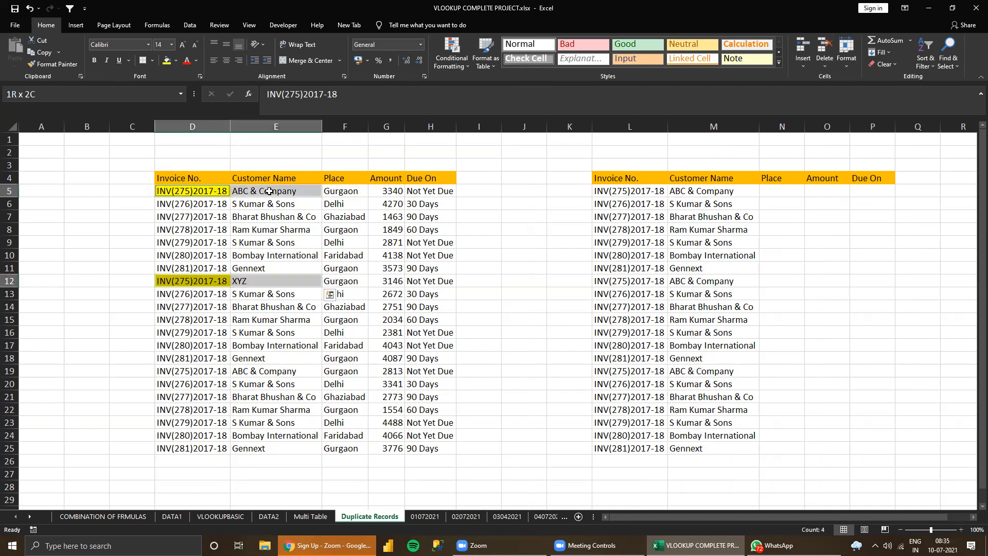
{"action": "left_click", "coordinate": [627, 191]}
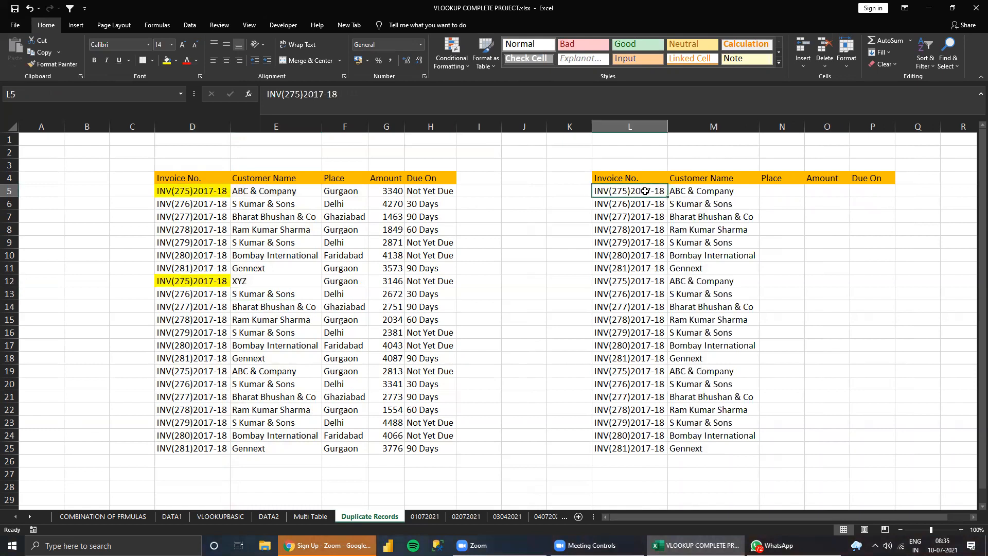
{"action": "left_click", "coordinate": [700, 194]}
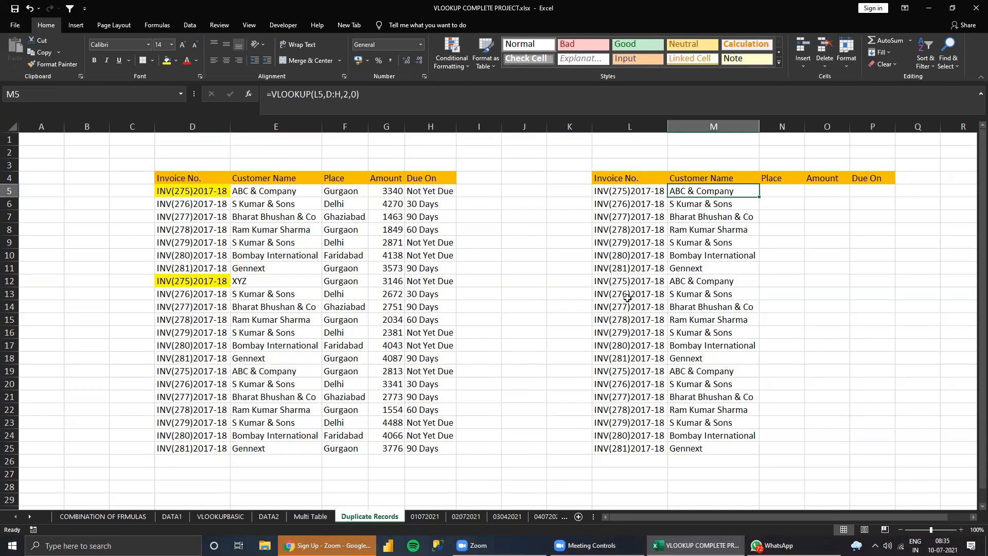
{"action": "left_click", "coordinate": [615, 282]}
{"action": "left_click_drag", "start_coordinate": [615, 281], "coordinate": [691, 282]}
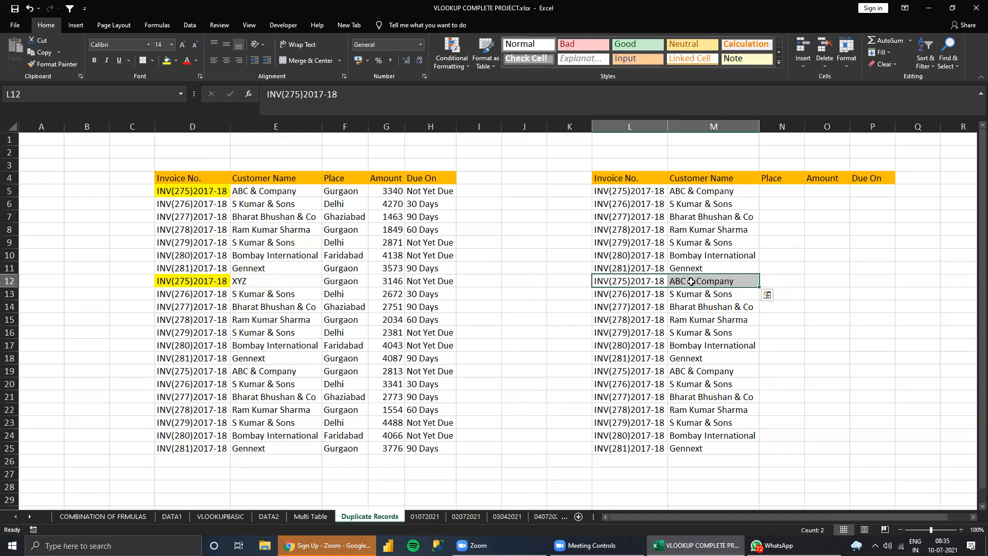
{"action": "left_click", "coordinate": [251, 280]}
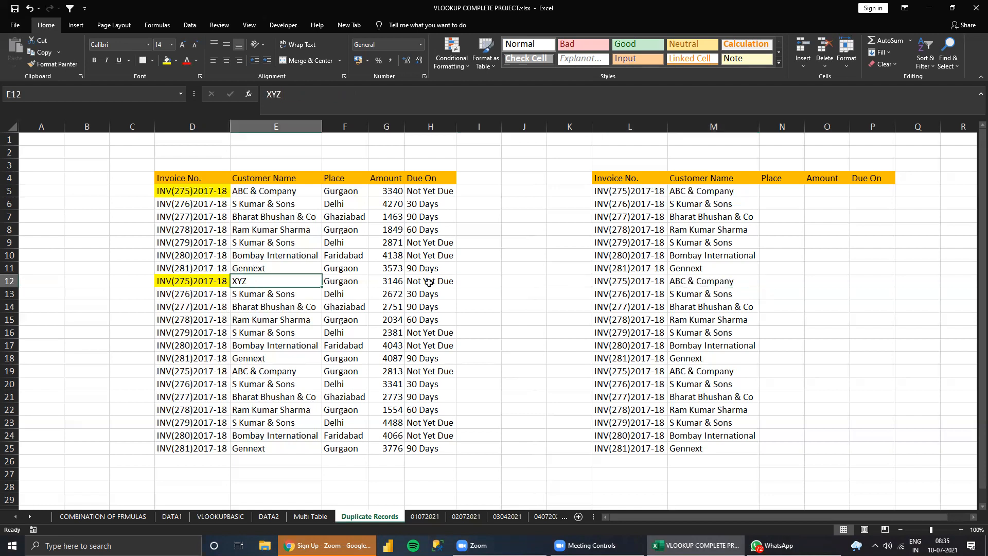
{"action": "left_click", "coordinate": [686, 281]}
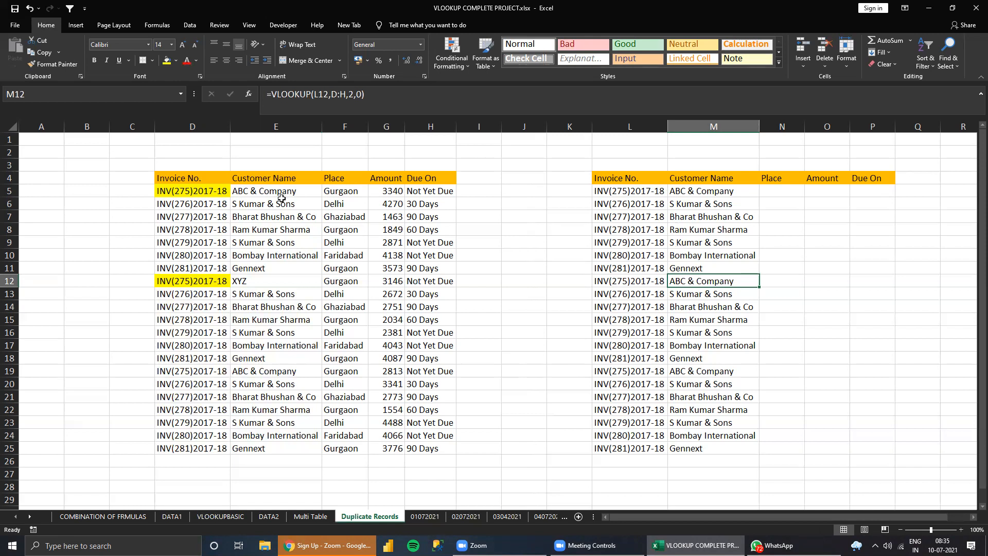
{"action": "left_click", "coordinate": [197, 191]}
{"action": "left_click_drag", "start_coordinate": [197, 191], "coordinate": [262, 192]}
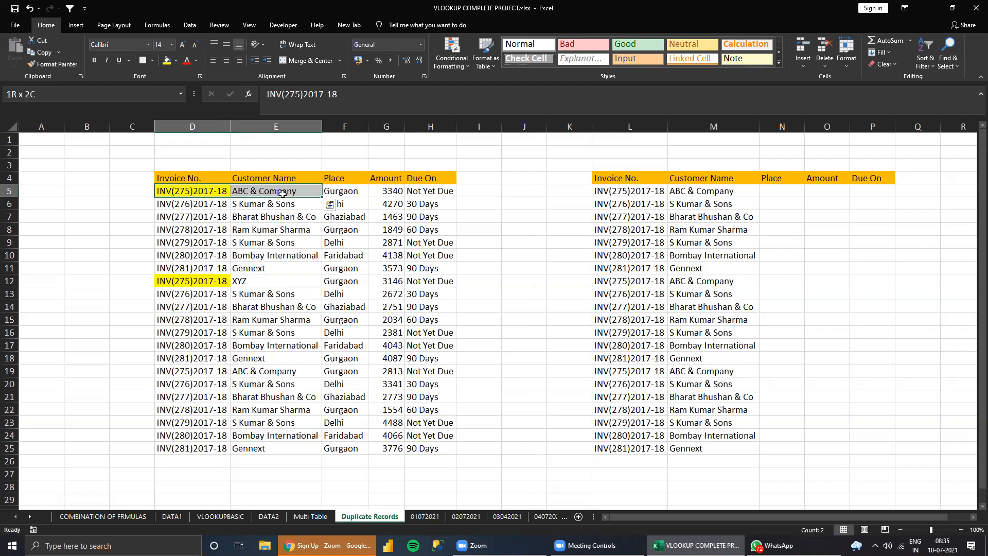
{"action": "left_click", "coordinate": [670, 190]}
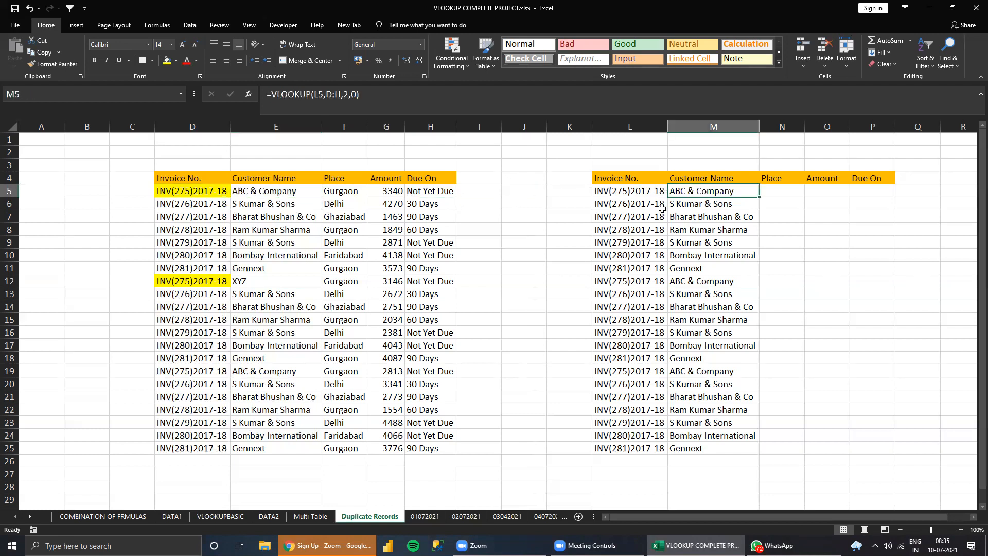
{"action": "left_click", "coordinate": [180, 280]}
{"action": "left_click", "coordinate": [256, 281]}
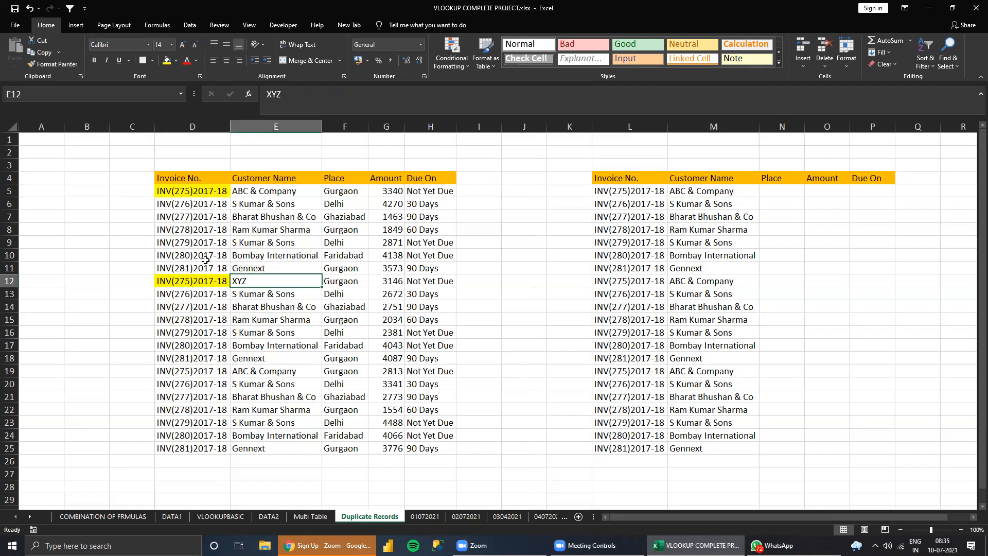
{"action": "left_click_drag", "start_coordinate": [191, 281], "coordinate": [271, 279]}
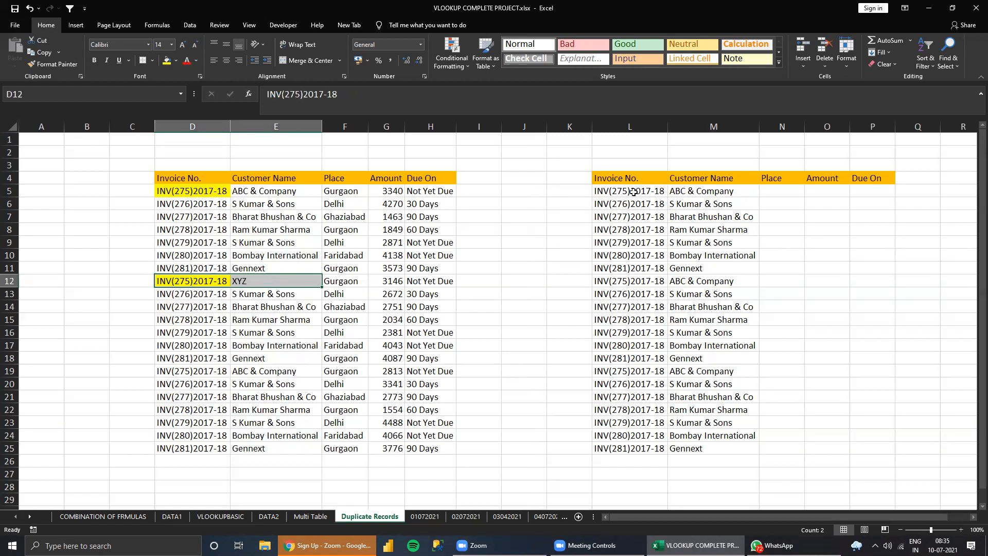
{"action": "left_click", "coordinate": [686, 282]}
{"action": "left_click_drag", "start_coordinate": [635, 283], "coordinate": [671, 282]}
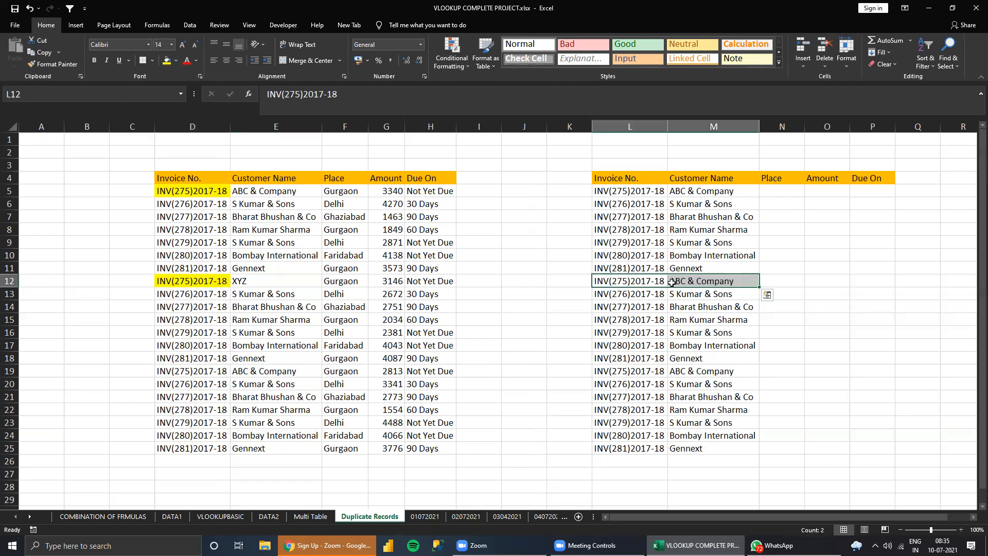
{"action": "left_click", "coordinate": [720, 281]}
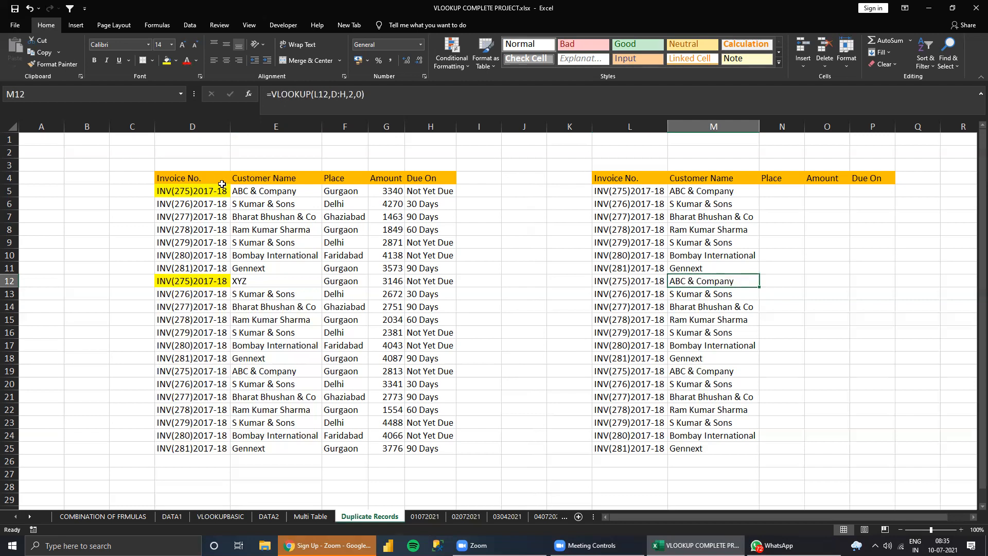
- Trace the search order down the source Invoice No. column from D5 and recheck the formulas in M12 and M5
{"action": "left_click_drag", "start_coordinate": [210, 174], "coordinate": [210, 187]}
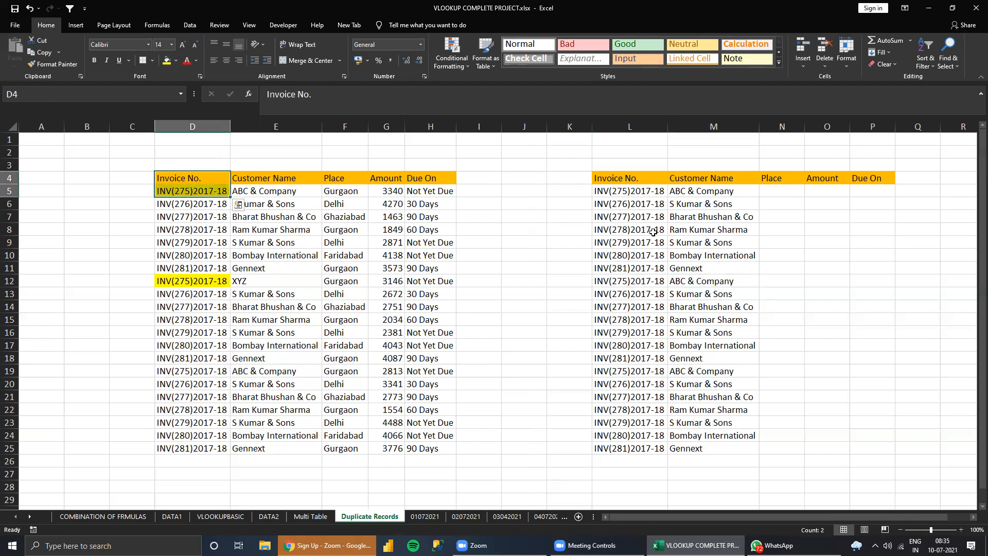
{"action": "left_click", "coordinate": [222, 191]}
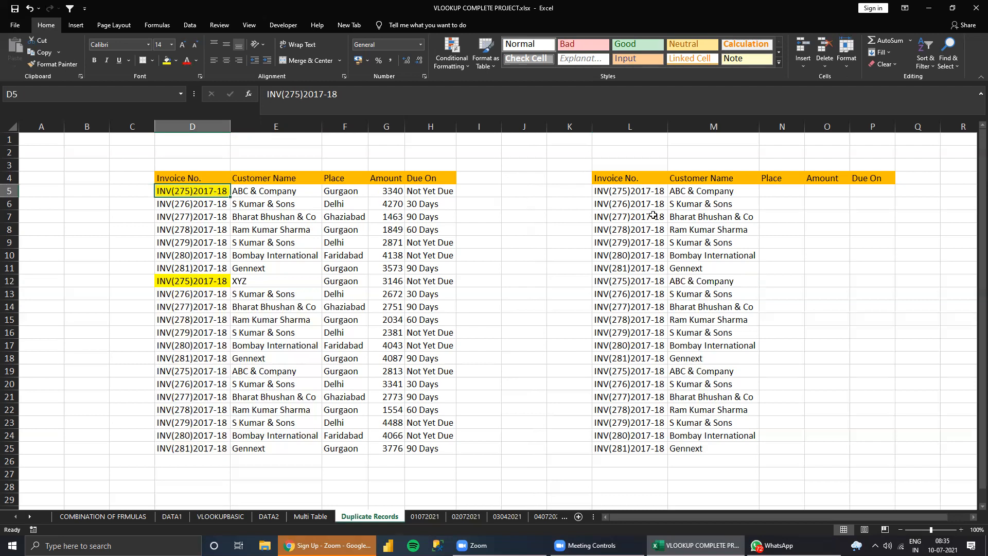
{"action": "left_click", "coordinate": [690, 280]}
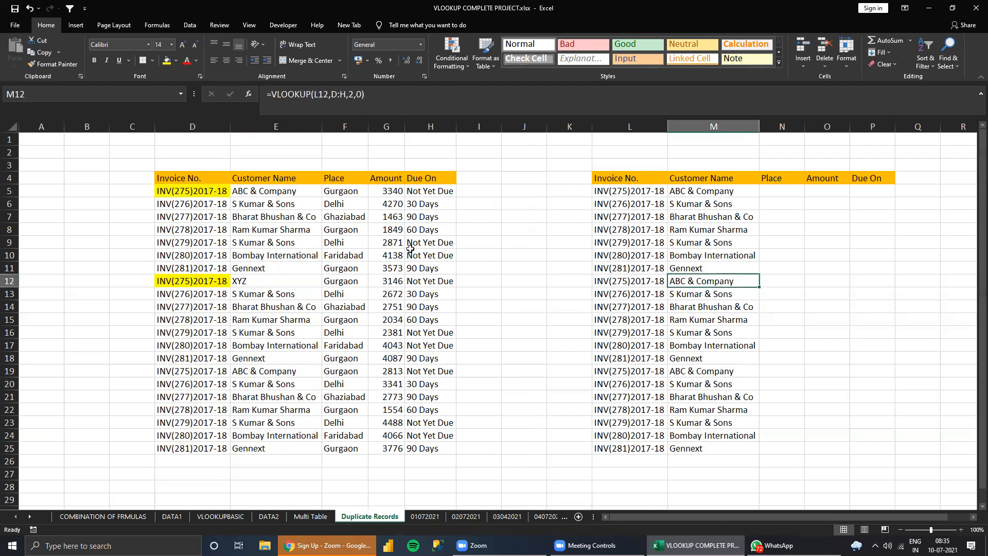
{"action": "left_click_drag", "start_coordinate": [209, 204], "coordinate": [195, 332]}
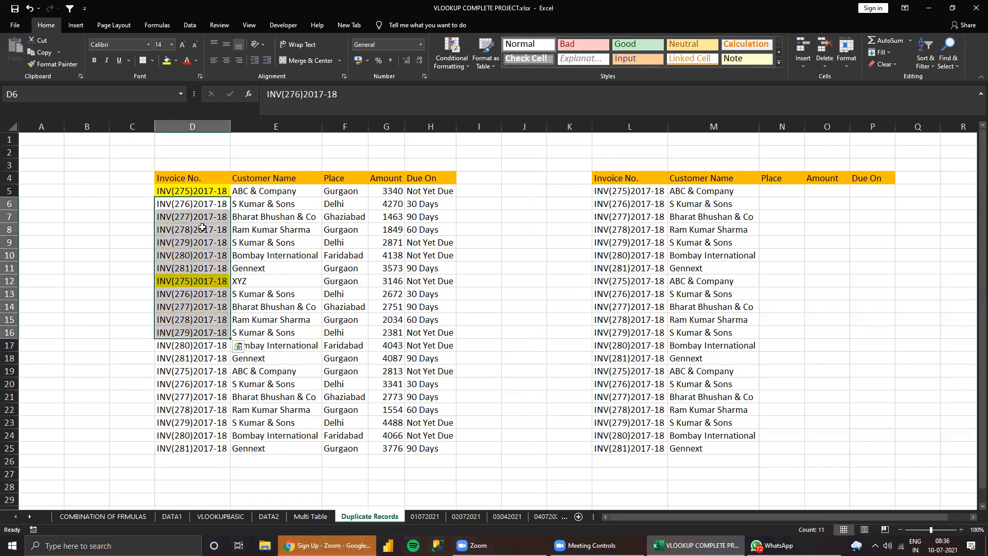
{"action": "left_click_drag", "start_coordinate": [207, 195], "coordinate": [253, 192]}
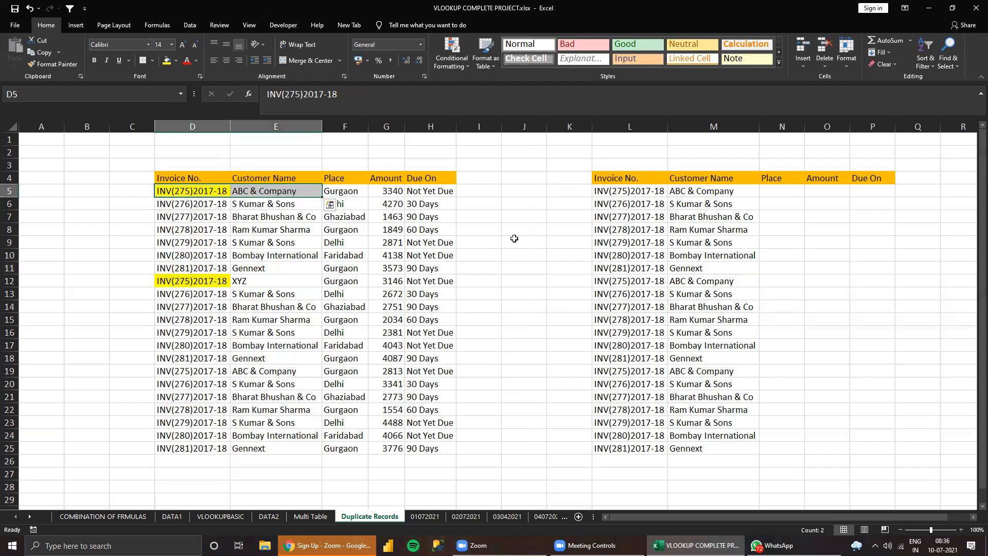
{"action": "left_click", "coordinate": [688, 280]}
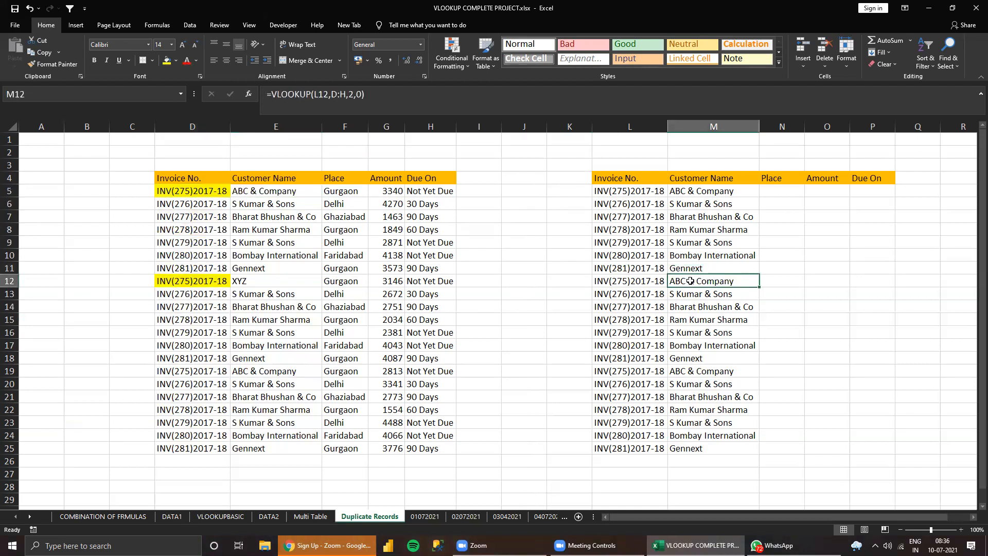
{"action": "left_click_drag", "start_coordinate": [189, 187], "coordinate": [260, 193]}
{"action": "left_click", "coordinate": [679, 191]}
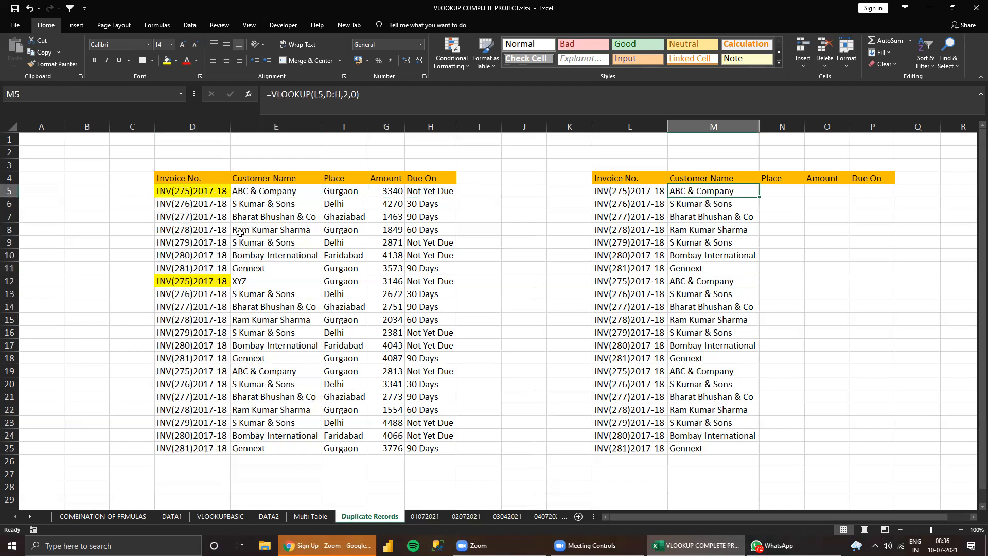
- Compare the second repeated invoice's source record in D12:E12 with its customer-name lookup in M12
{"action": "left_click", "coordinate": [184, 282]}
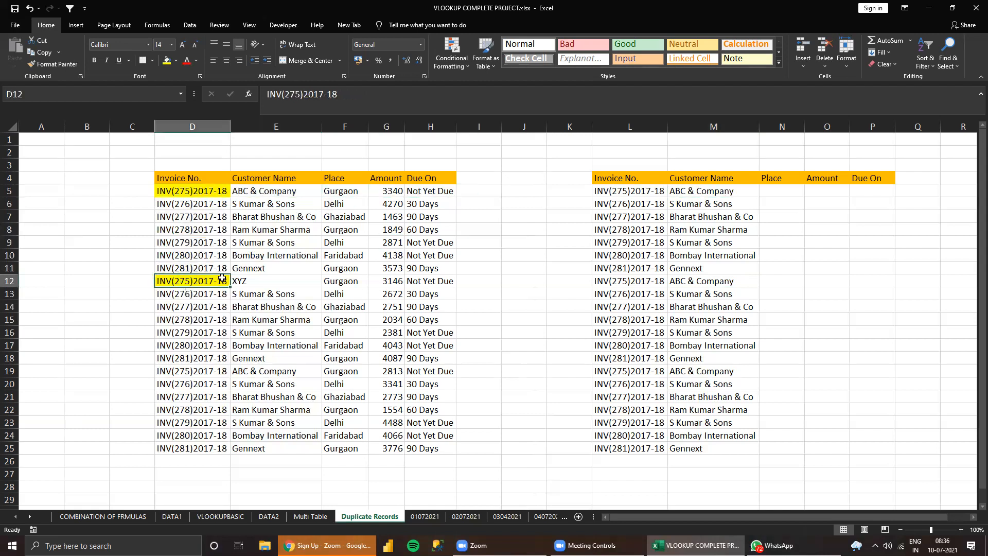
{"action": "left_click", "coordinate": [240, 278]}
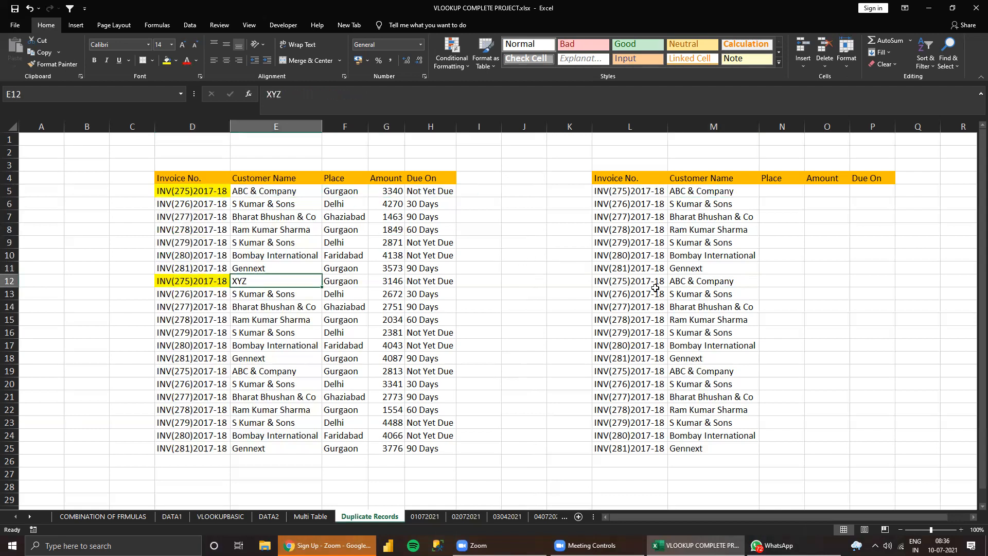
{"action": "left_click", "coordinate": [693, 282]}
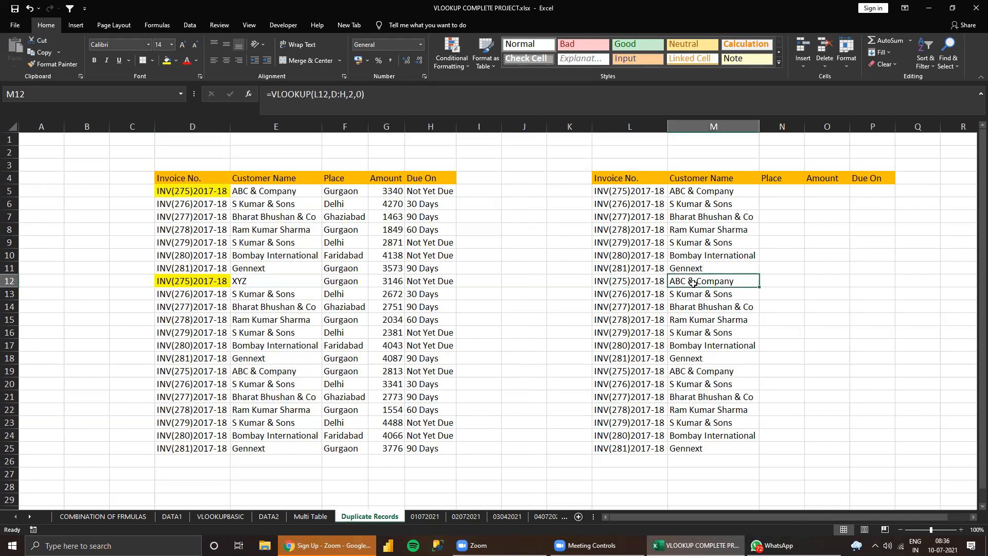
- Highlight the repeated invoice number in L5 and L12 of the lookup table with yellow fill
{"action": "left_click", "coordinate": [626, 281]}
{"action": "left_click", "coordinate": [624, 190]}
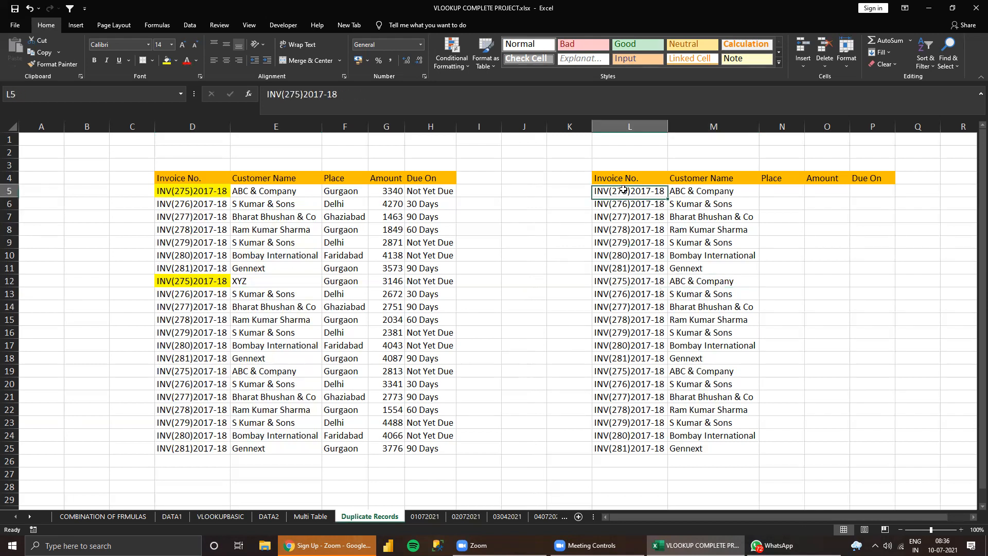
{"action": "left_click", "coordinate": [616, 280], "text": "ctrl"}
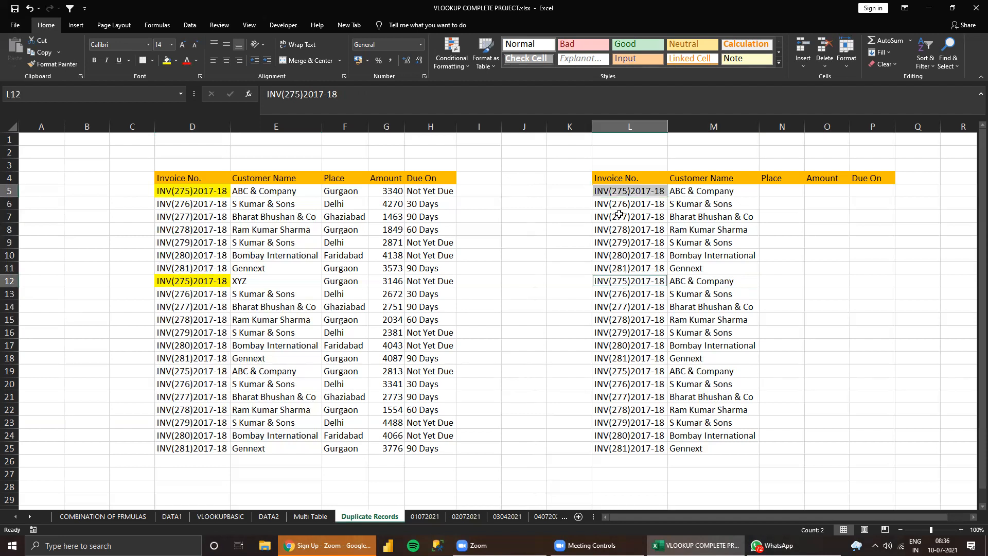
{"action": "left_click", "coordinate": [166, 60]}
{"action": "left_click", "coordinate": [627, 230]}
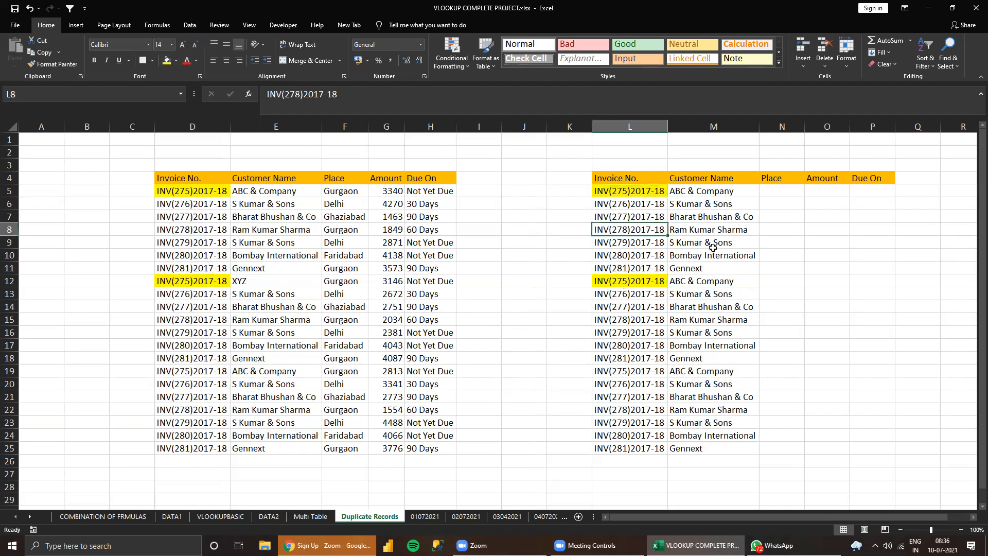
- Compare the customer-name lookups in M12 and M5, and check the source amount in G12
{"action": "left_click", "coordinate": [684, 281]}
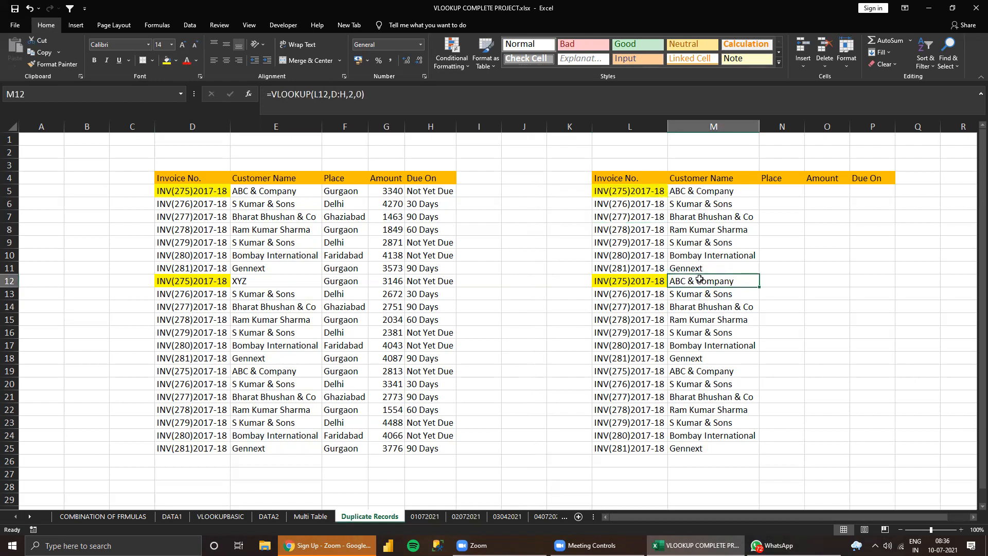
{"action": "left_click", "coordinate": [695, 192]}
{"action": "left_click", "coordinate": [708, 282]}
{"action": "left_click", "coordinate": [391, 278]}
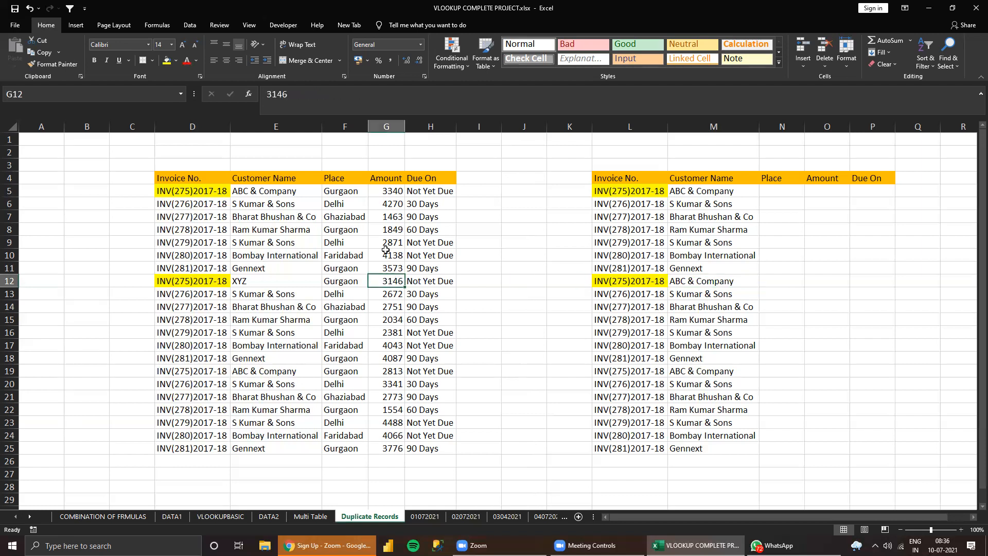
- Enter =VLOOKUP(L5,$D:$H,4,0) in O5 to look up the invoice amount
{"action": "left_click", "coordinate": [824, 190]}
{"action": "type", "text": "=VLOOKUP("}
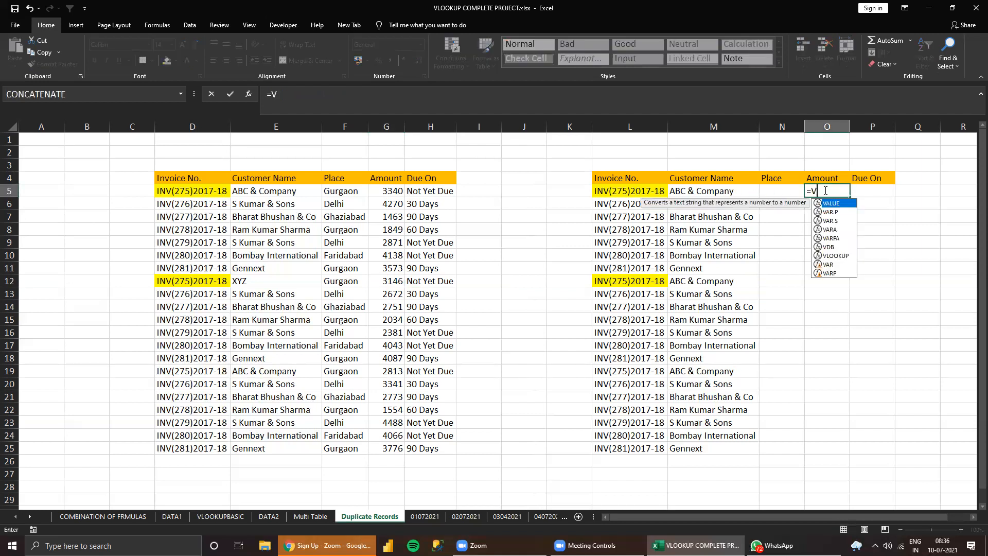
{"action": "key", "text": "Left"}
{"action": "key", "text": "Left"}
{"action": "key", "text": "Left"}
{"action": "key", "text": "Left"}
{"action": "key", "text": "Right"}
{"action": "type", "text": ","}
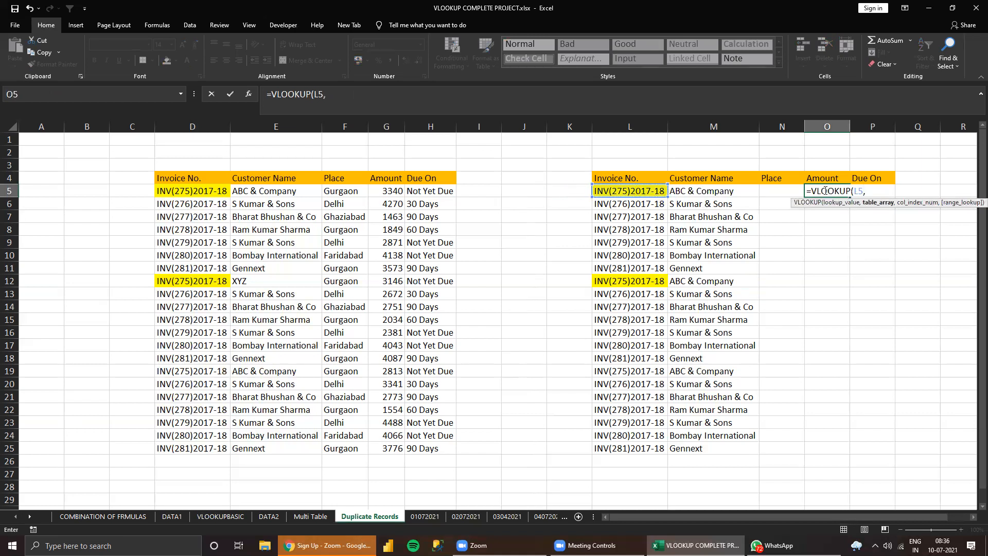
{"action": "left_click_drag", "start_coordinate": [177, 129], "coordinate": [443, 118]}
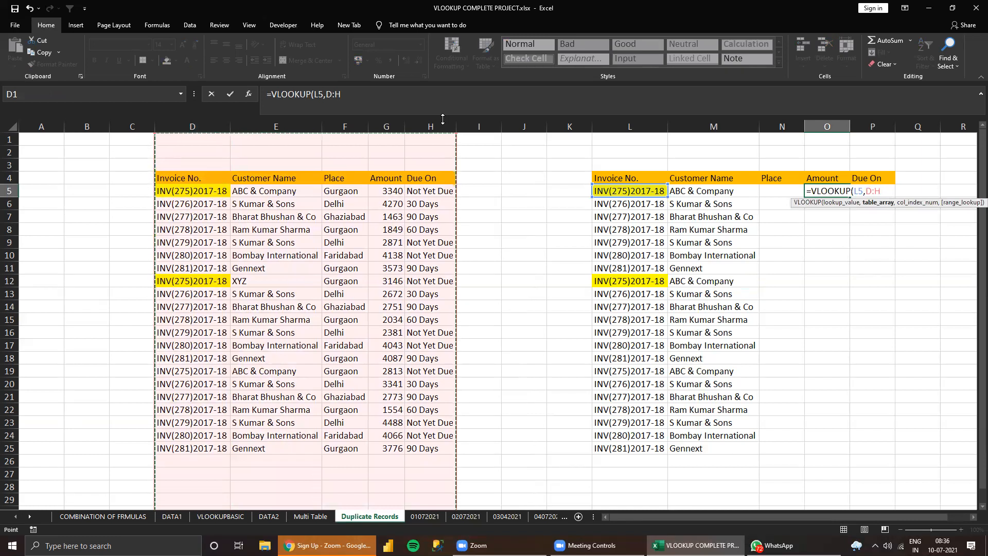
{"action": "key", "text": "F4"}
{"action": "type", "text": ",2"}
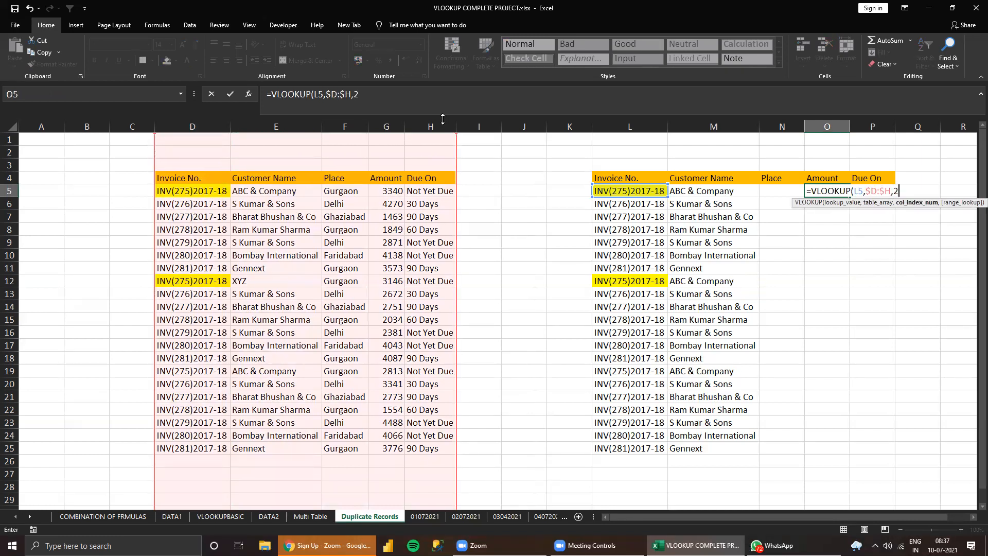
{"action": "key", "text": "BackSpace"}
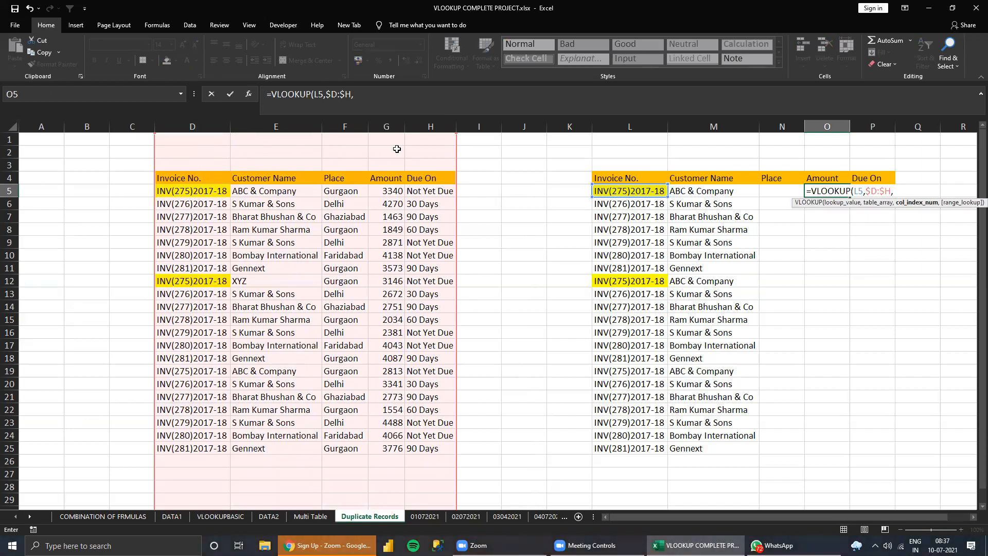
{"action": "type", "text": "4,"}
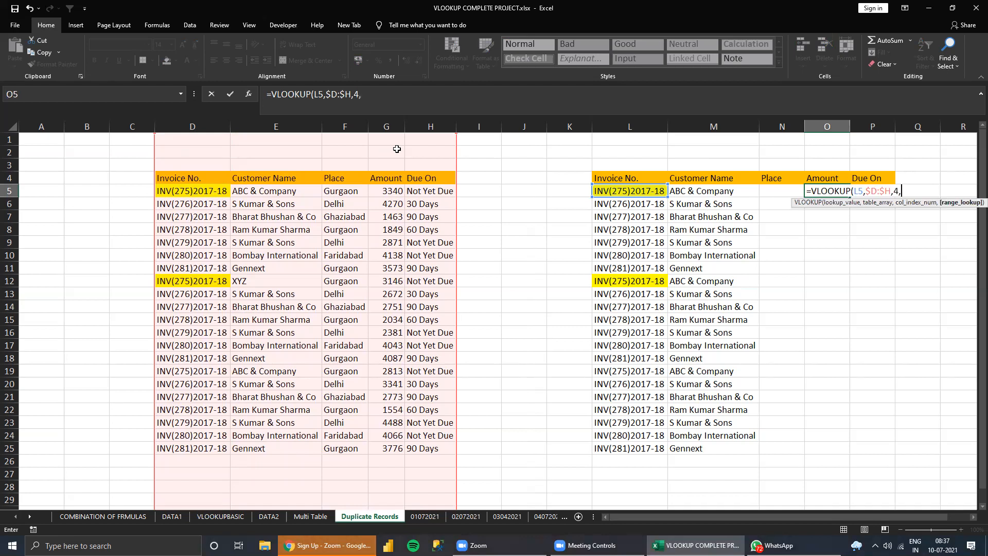
{"action": "type", "text": "0)"}
{"action": "key", "text": "ctrl+Return"}
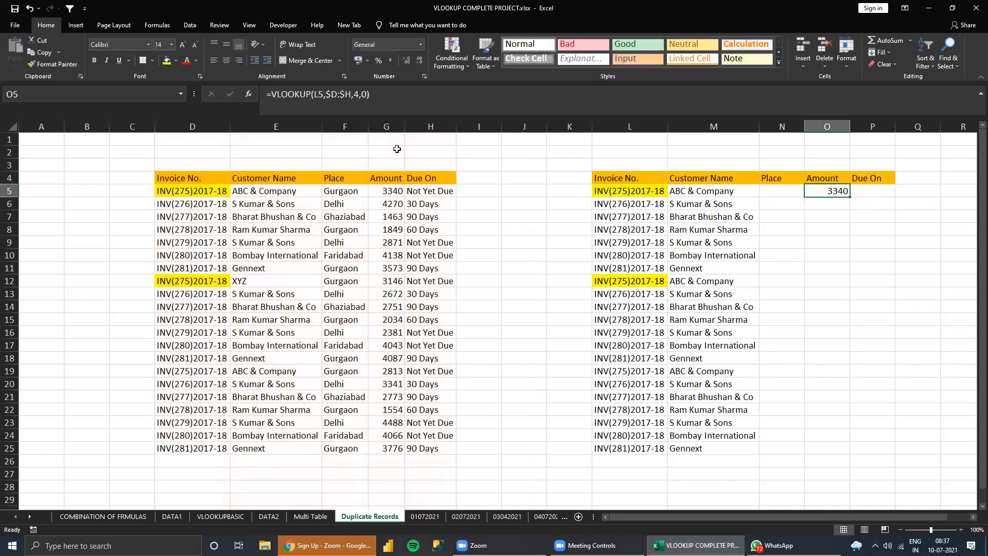
- Copy the Amount lookup formula from O5 down to O15
{"action": "key", "text": "ctrl+c"}
{"action": "key", "text": "shift+Down"}
{"action": "key", "text": "shift+Down"}
{"action": "key", "text": "shift+Down"}
{"action": "key", "text": "shift+Down"}
{"action": "key", "text": "shift+Down"}
{"action": "key", "text": "shift+Down"}
{"action": "key", "text": "shift+Down"}
{"action": "key", "text": "shift+Down"}
{"action": "key", "text": "shift+Down"}
{"action": "key", "text": "shift+Down"}
{"action": "key", "text": "Return"}
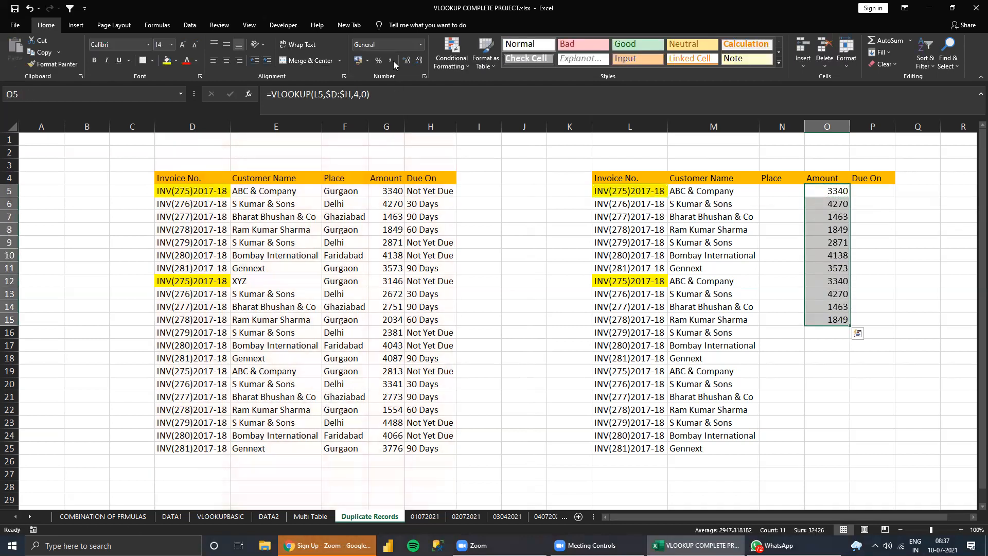
- Compare the Amount lookups in O5 and O12 with the source amounts in G5 and G12
{"action": "left_click", "coordinate": [843, 191]}
{"action": "left_click", "coordinate": [837, 281]}
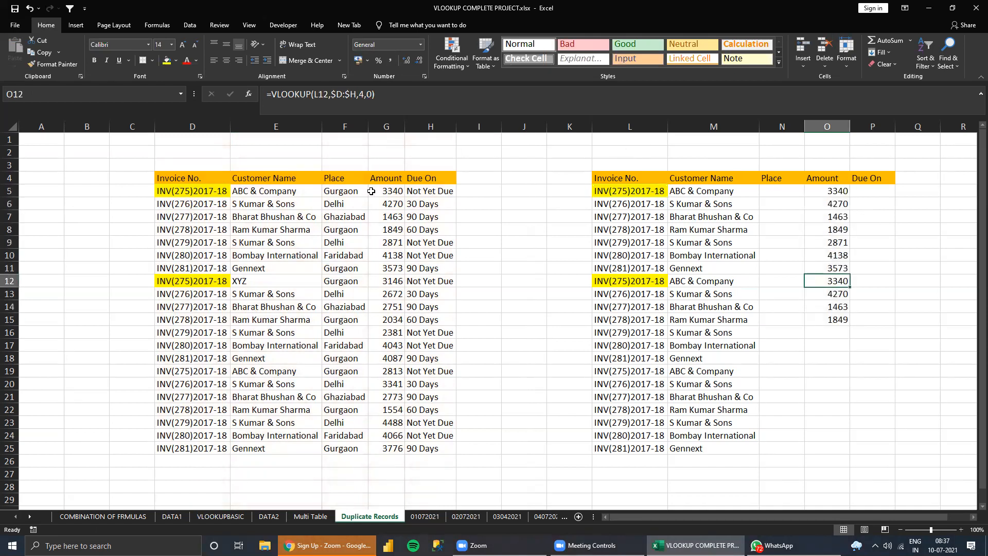
{"action": "left_click", "coordinate": [385, 192]}
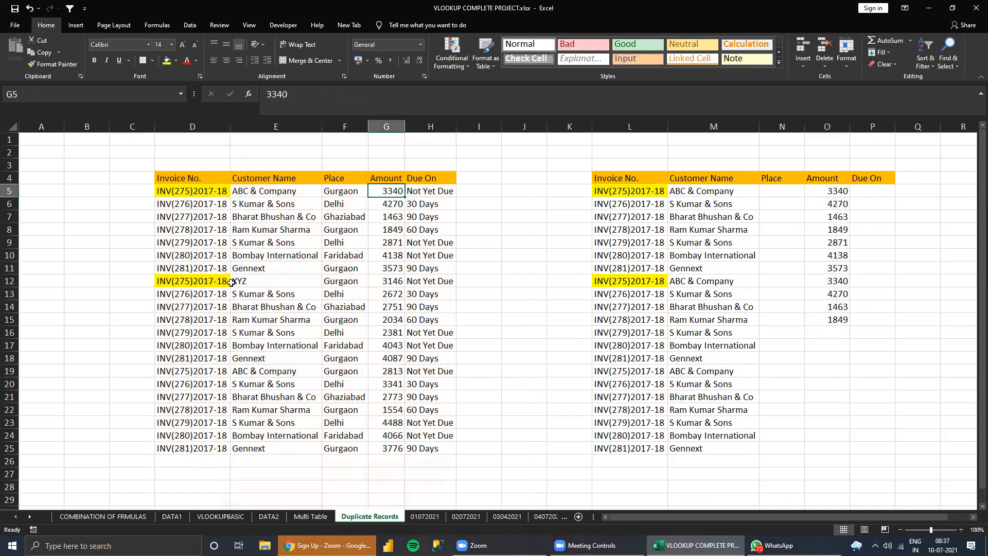
{"action": "left_click", "coordinate": [393, 284]}
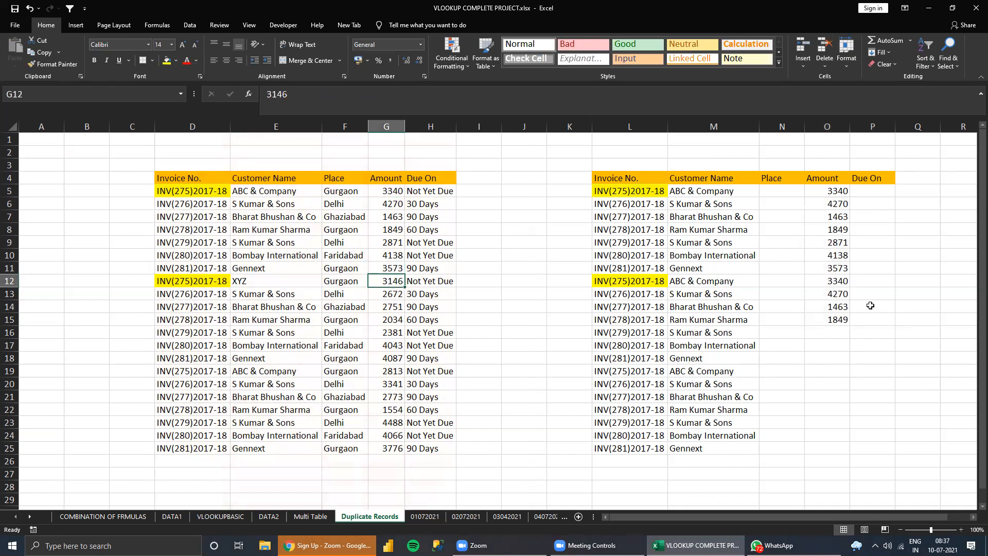
- Enter the expected amount 3146 in P12, beside the second repeated invoice's lookup
{"action": "left_click", "coordinate": [870, 282]}
{"action": "type", "text": "3146"}
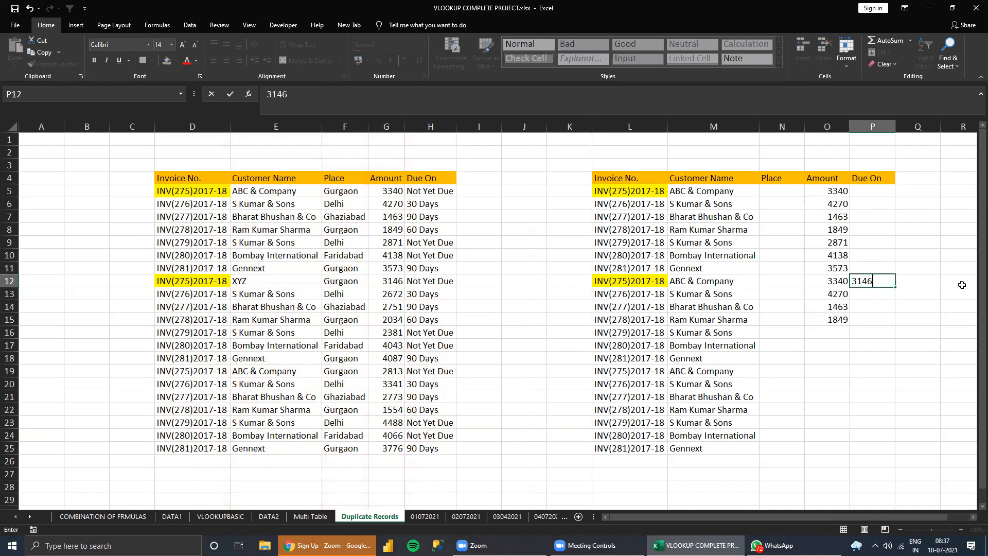
{"action": "key", "text": "ctrl+Return"}
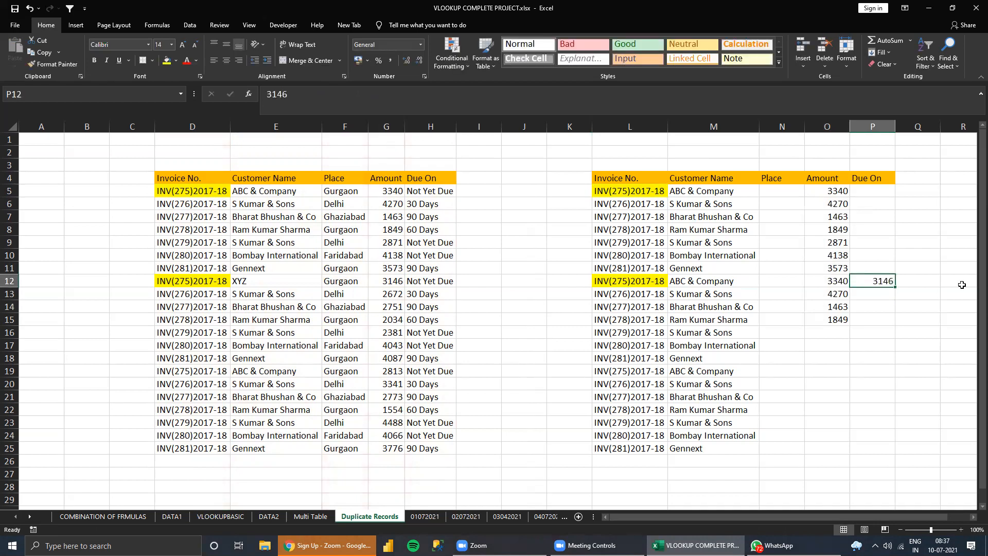
- Check the lookups in O12 and O5 against the amount in P12 and the source invoice numbers in D5:D13
{"action": "key", "text": "Left"}
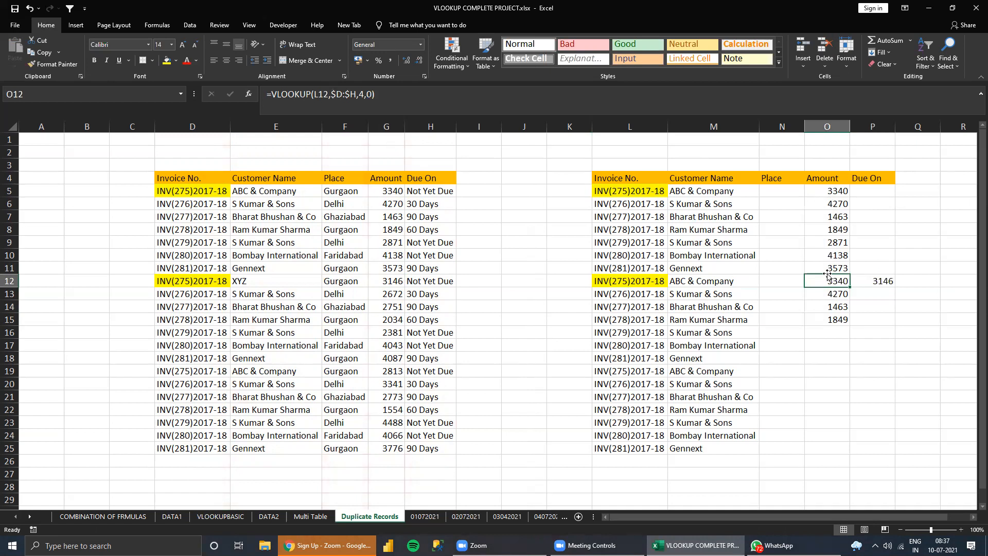
{"action": "left_click", "coordinate": [824, 190]}
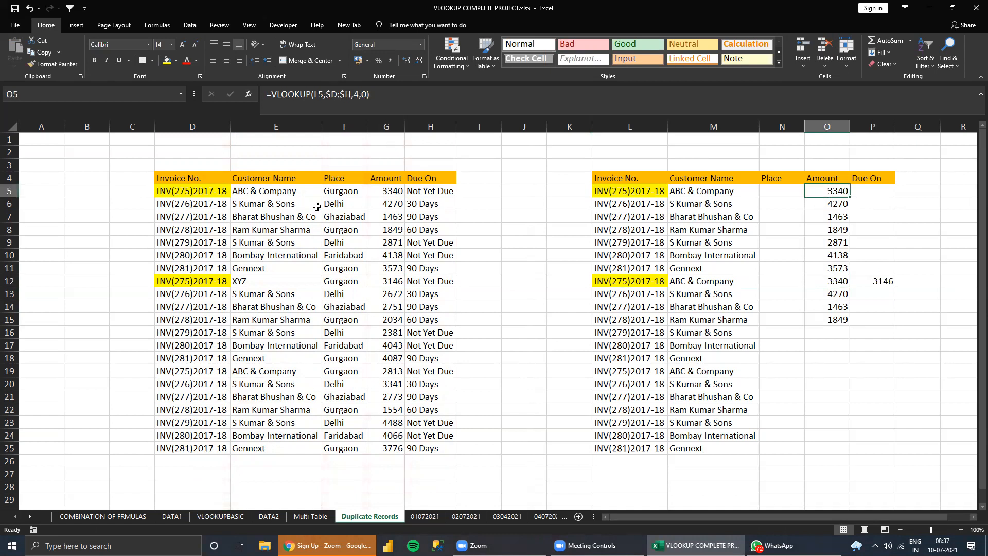
{"action": "left_click_drag", "start_coordinate": [650, 280], "coordinate": [777, 285]}
{"action": "left_click", "coordinate": [882, 281]}
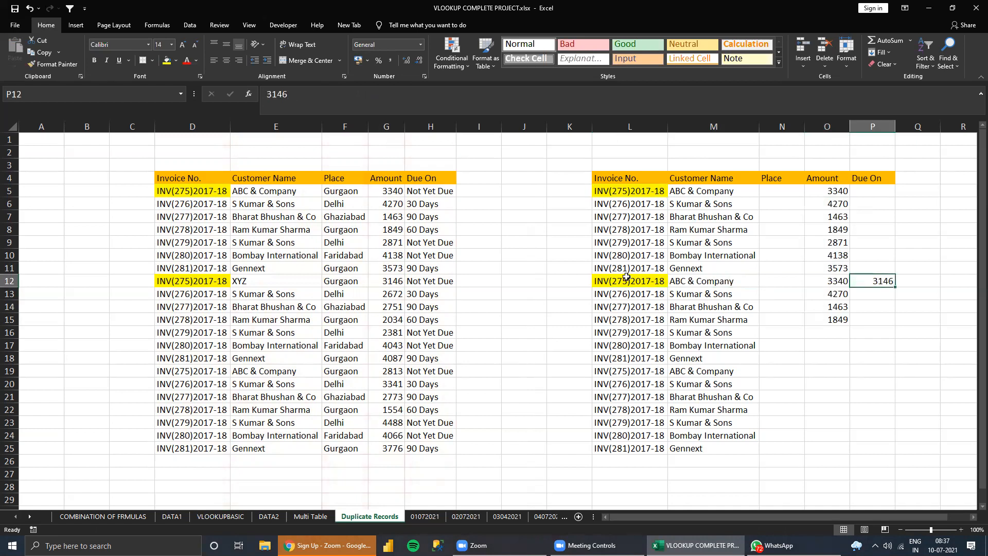
{"action": "left_click", "coordinate": [627, 192]}
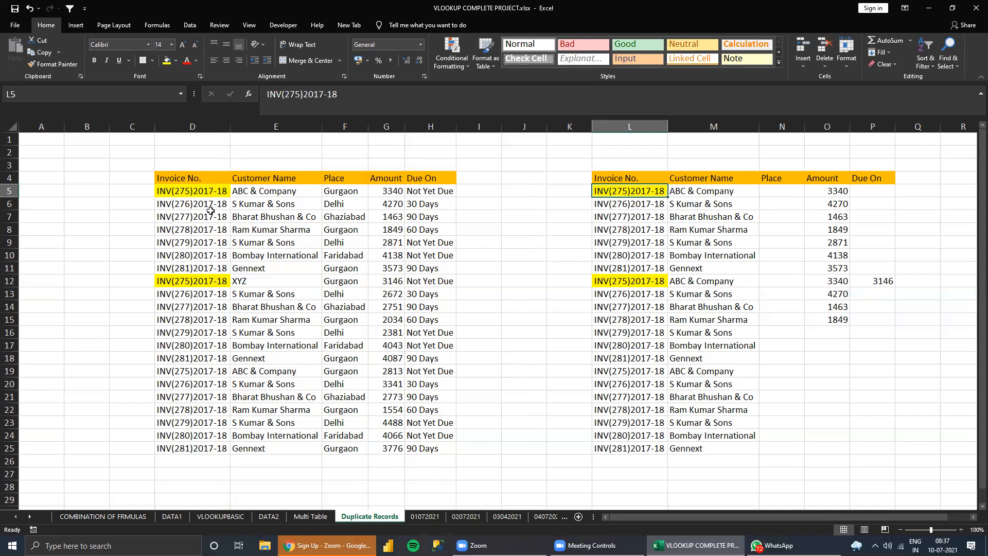
{"action": "left_click_drag", "start_coordinate": [205, 192], "coordinate": [222, 291]}
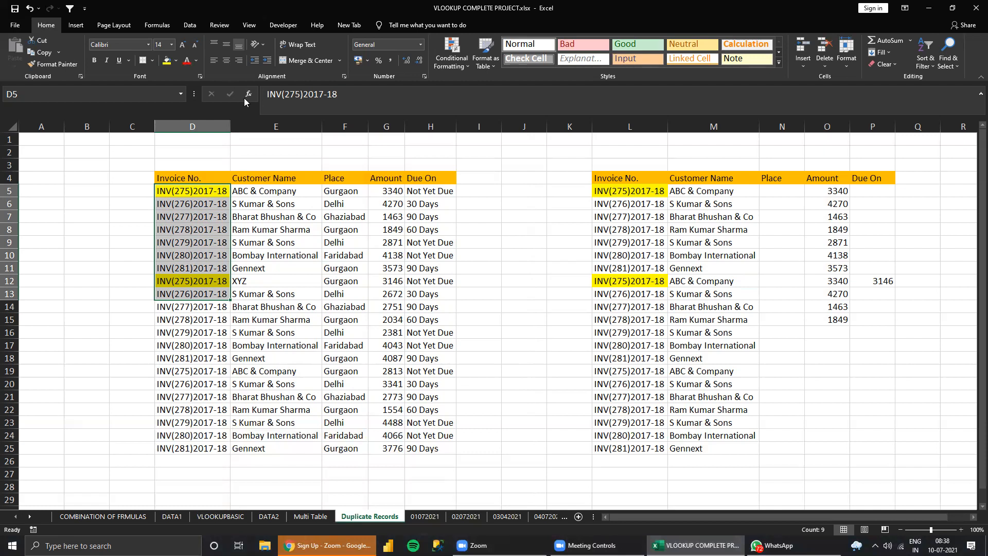
{"action": "left_click", "coordinate": [907, 191]}
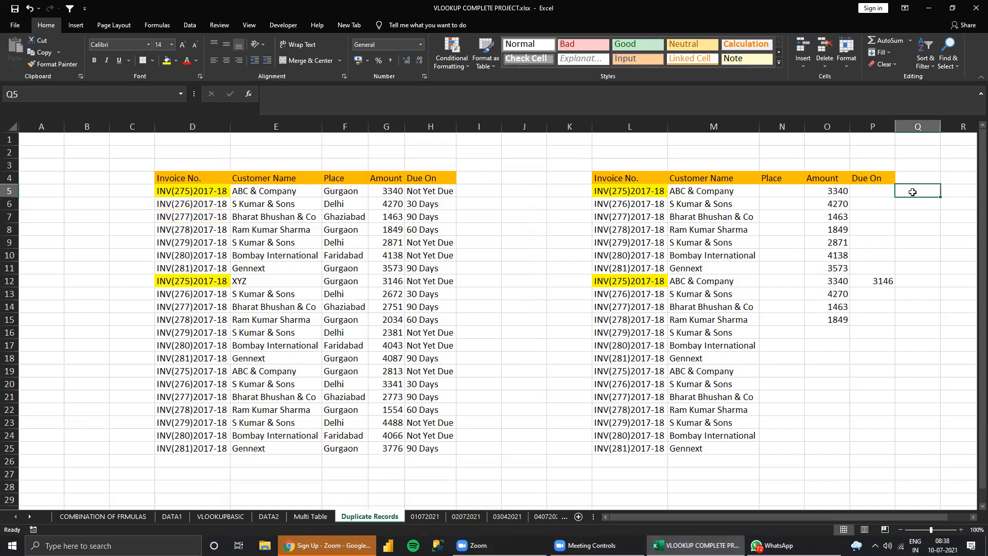
{"action": "left_click", "coordinate": [635, 190]}
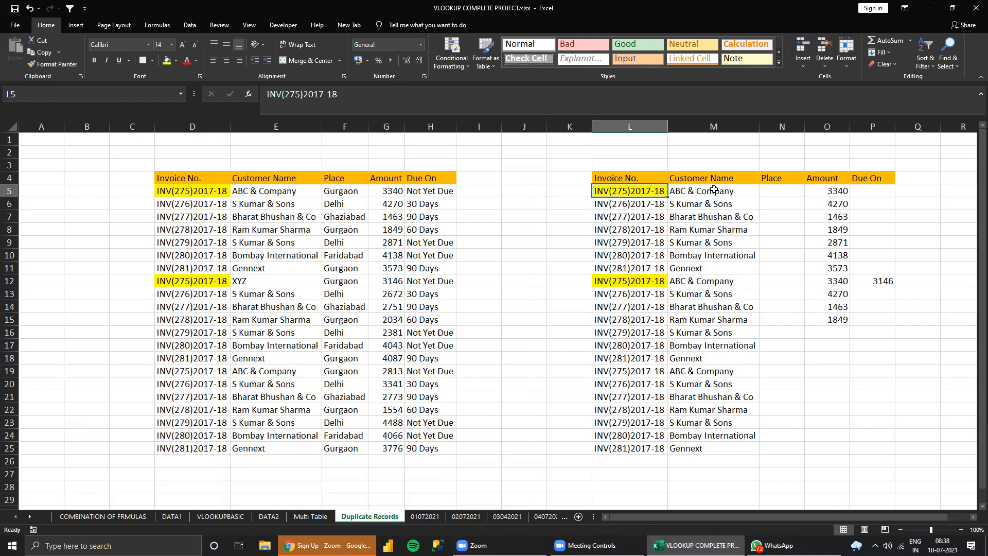
{"action": "left_click", "coordinate": [914, 192]}
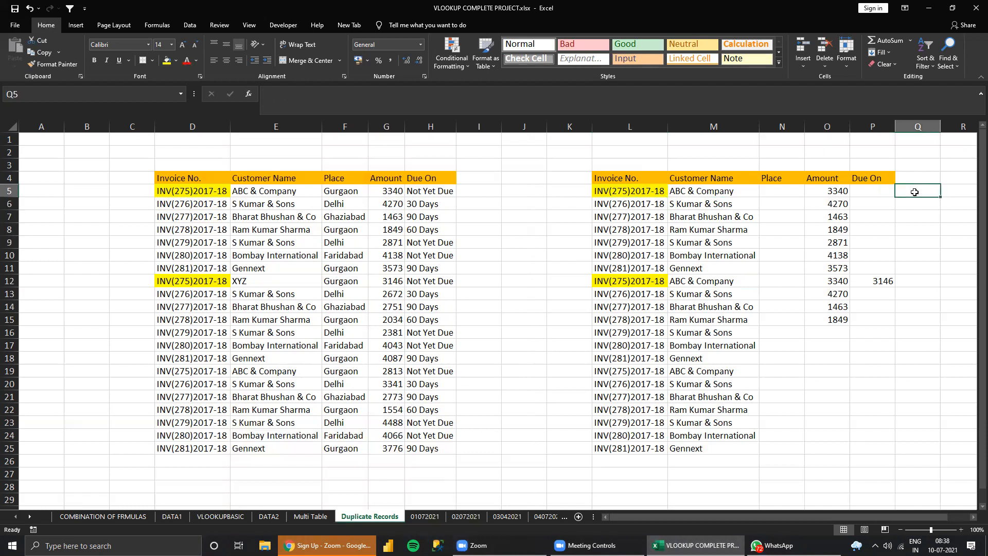
{"action": "type", "text": "=if"}
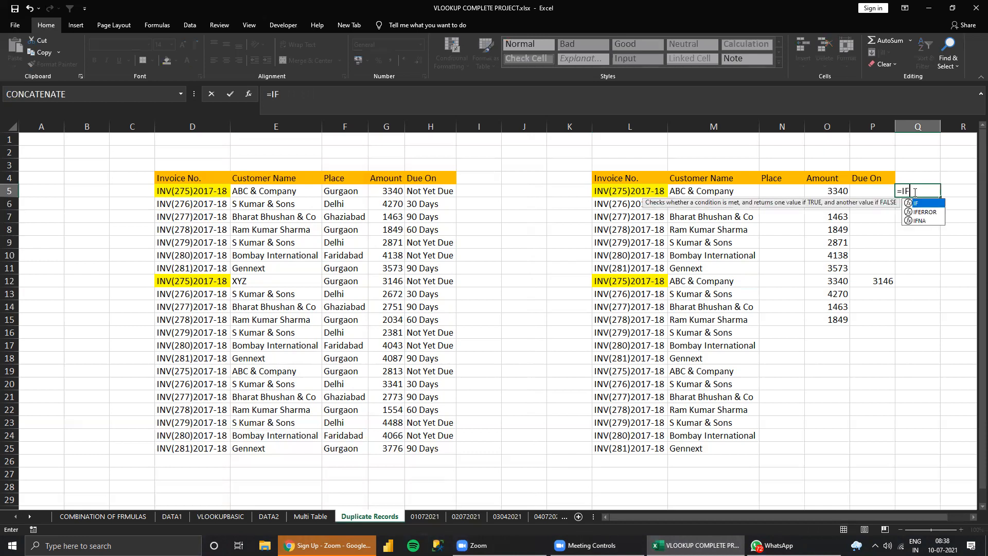
{"action": "key", "text": "Tab"}
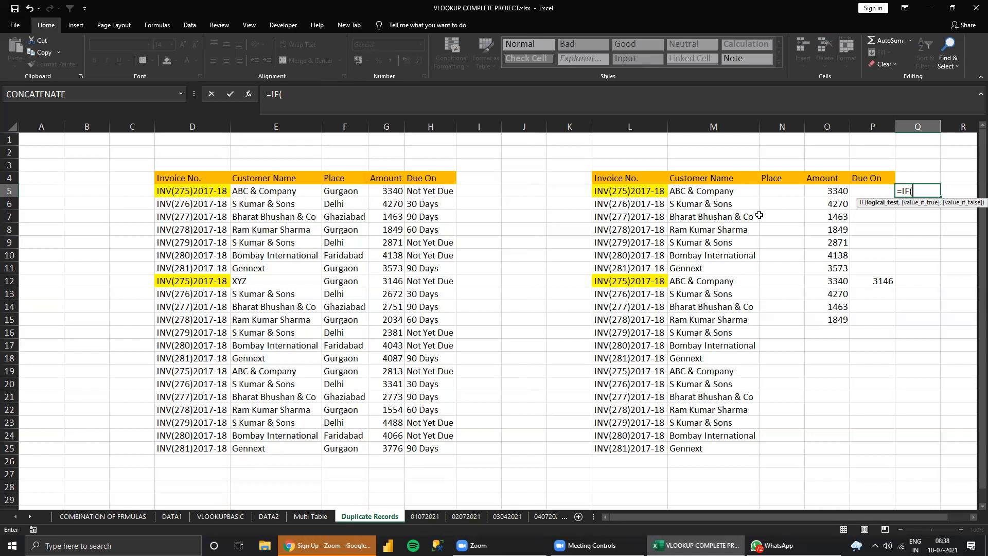
{"action": "left_click", "coordinate": [636, 278]}
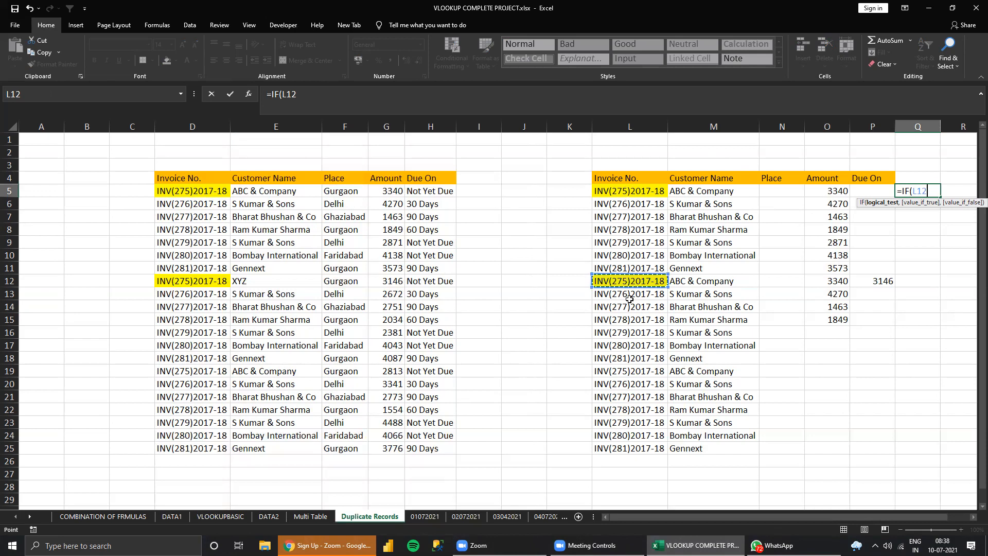
{"action": "left_click", "coordinate": [628, 359]}
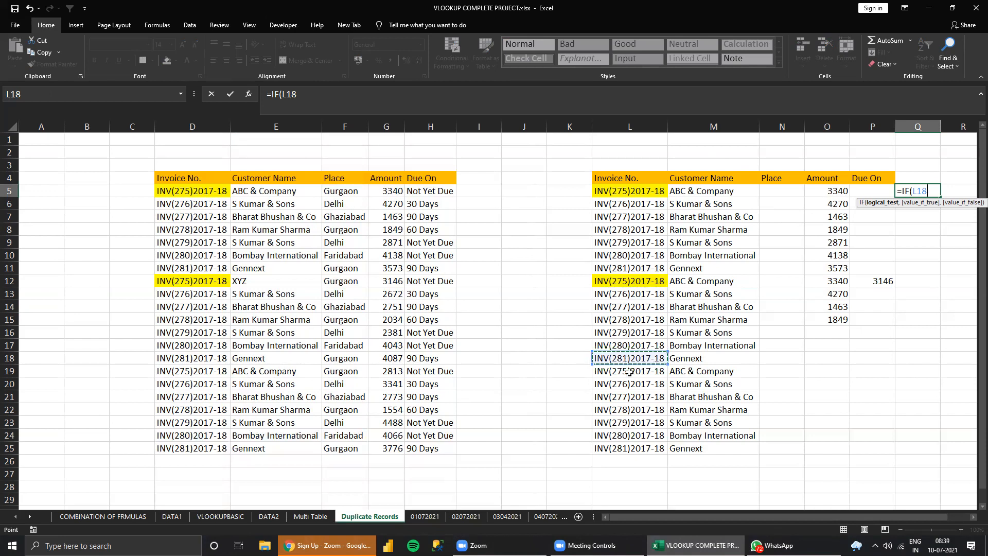
{"action": "key", "text": "Escape"}
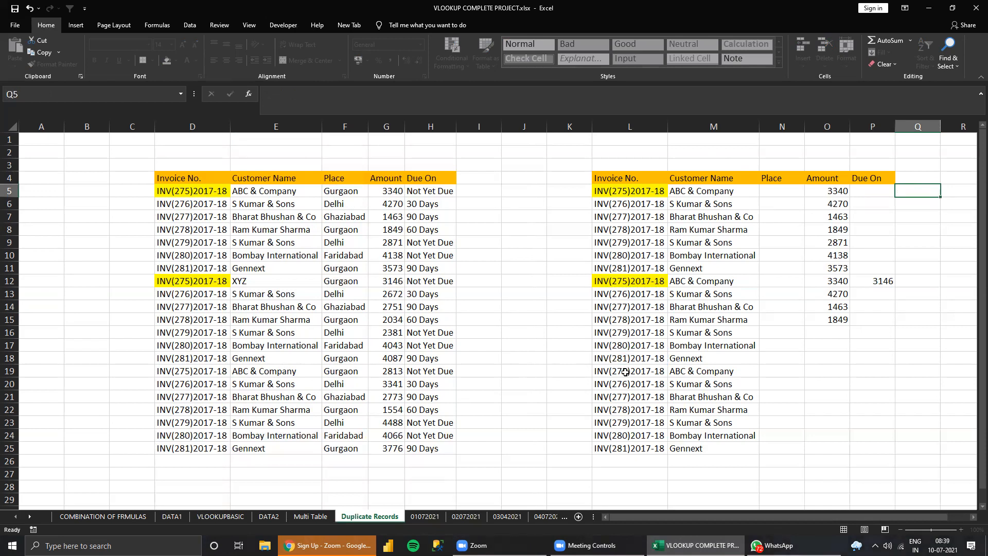
- Highlight the third repeated invoice number in L19 with yellow fill and check its customer name lookup in M19
{"action": "left_click", "coordinate": [625, 372]}
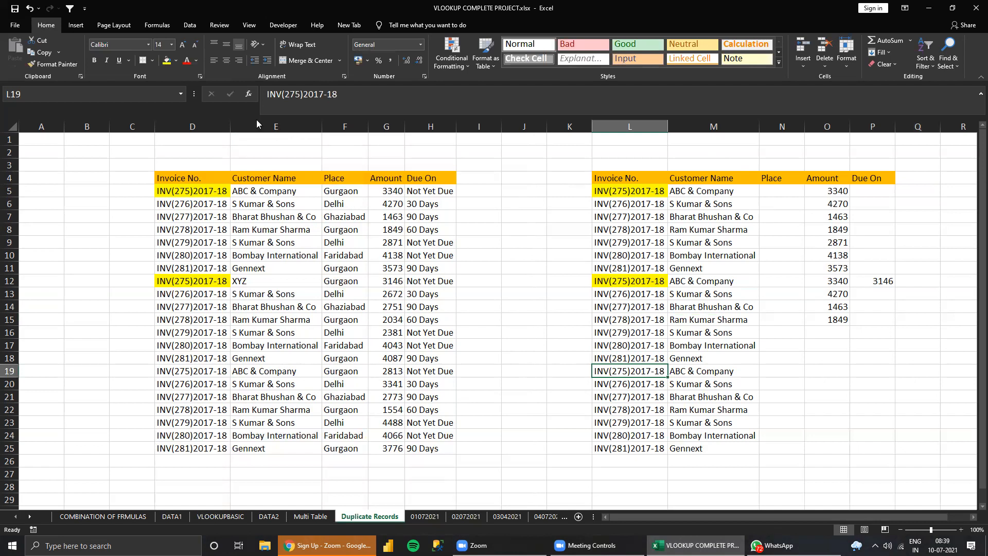
{"action": "left_click", "coordinate": [166, 60]}
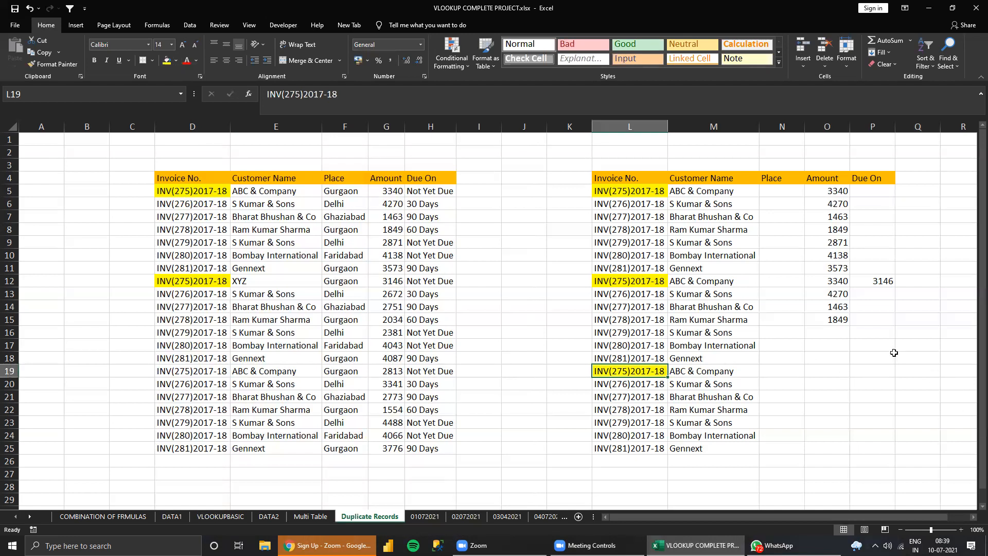
{"action": "left_click", "coordinate": [703, 371]}
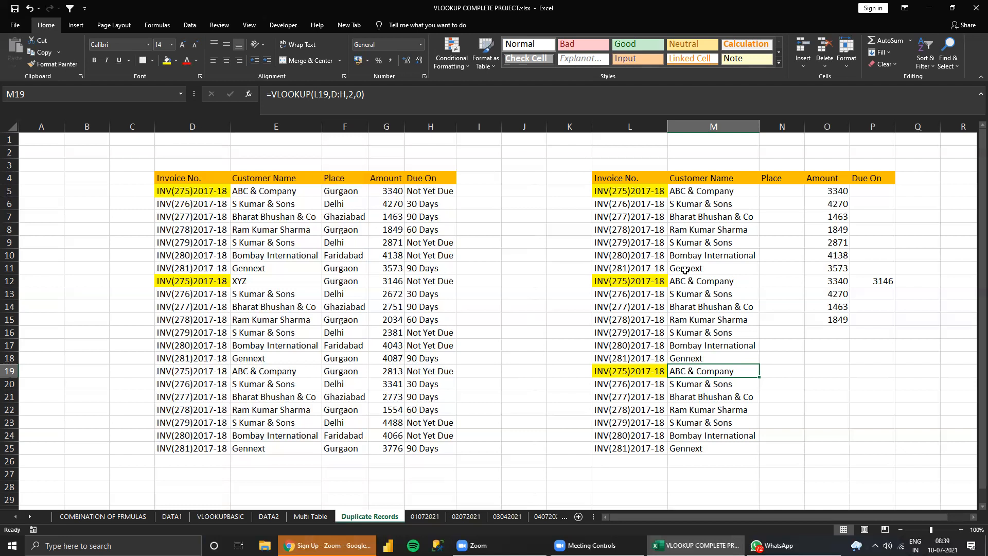
- Compare the repeated invoice numbers in L5 and L12 with D5 and D12, and review both Invoice No. columns for duplicates
{"action": "left_click", "coordinate": [622, 189]}
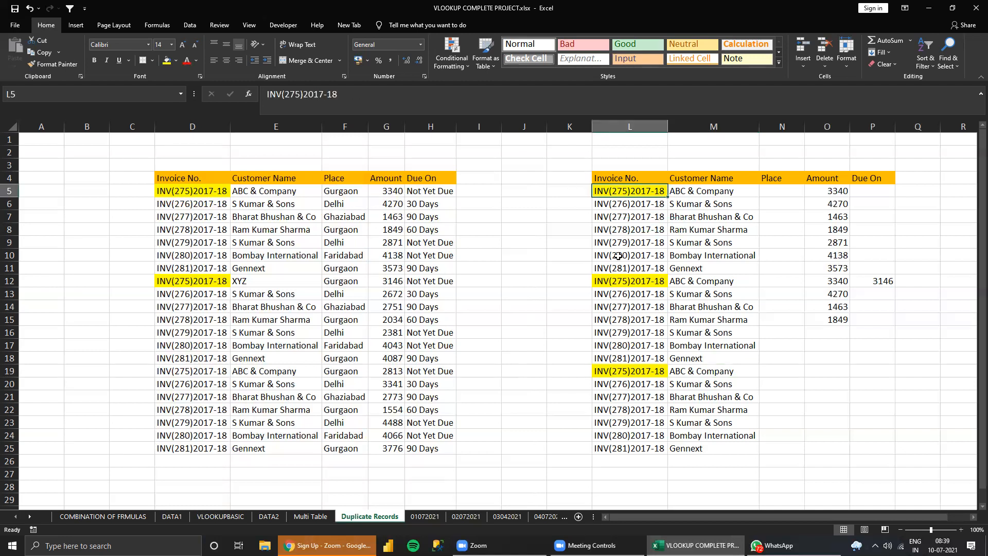
{"action": "left_click", "coordinate": [619, 281]}
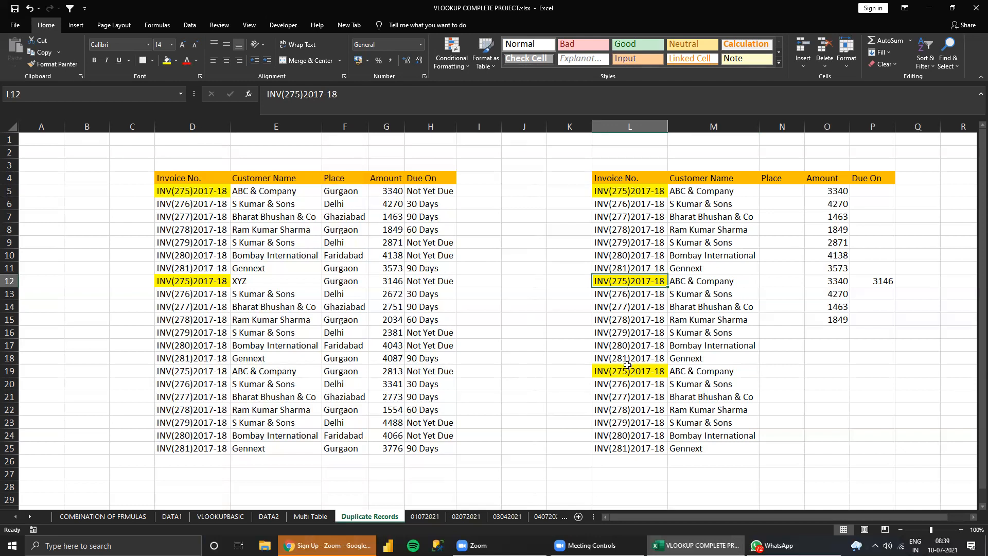
{"action": "left_click", "coordinate": [200, 194]}
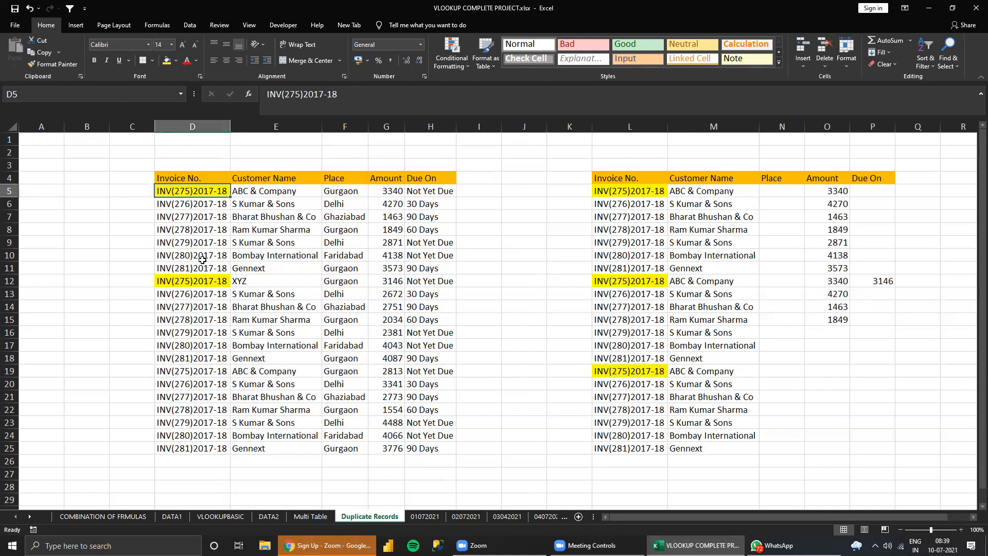
{"action": "left_click", "coordinate": [202, 278]}
{"action": "left_click", "coordinate": [188, 342]}
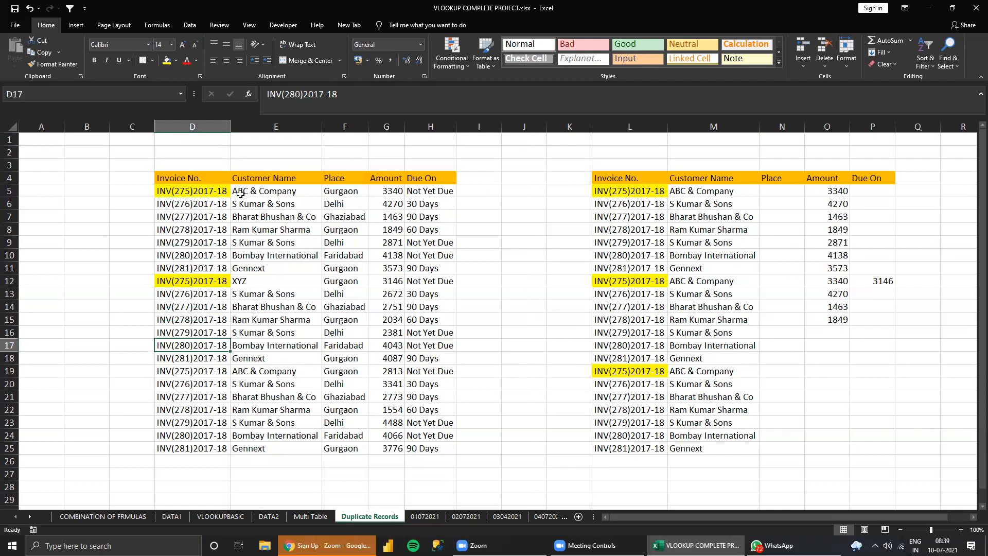
{"action": "left_click_drag", "start_coordinate": [194, 195], "coordinate": [189, 361]}
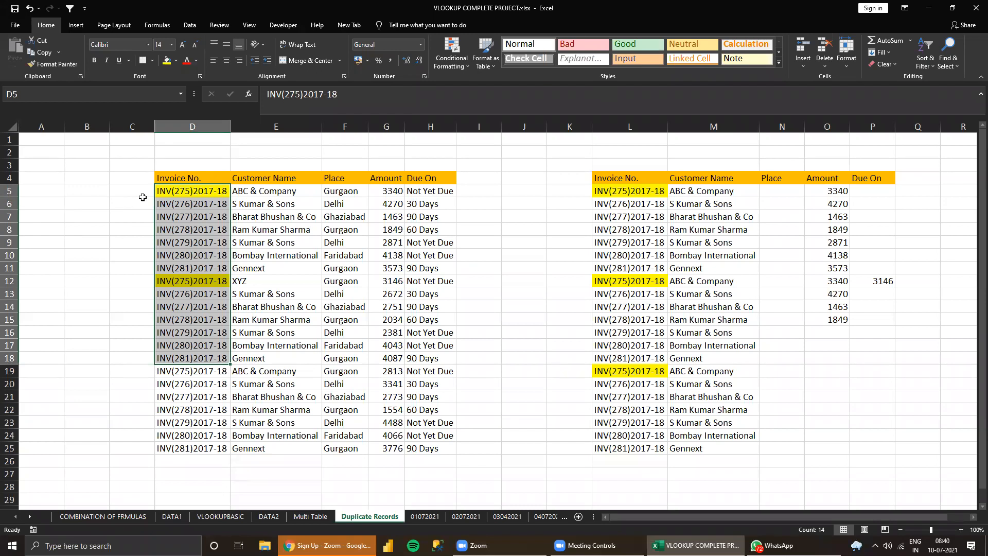
{"action": "left_click_drag", "start_coordinate": [160, 192], "coordinate": [163, 423]}
{"action": "left_click_drag", "start_coordinate": [603, 190], "coordinate": [617, 358]}
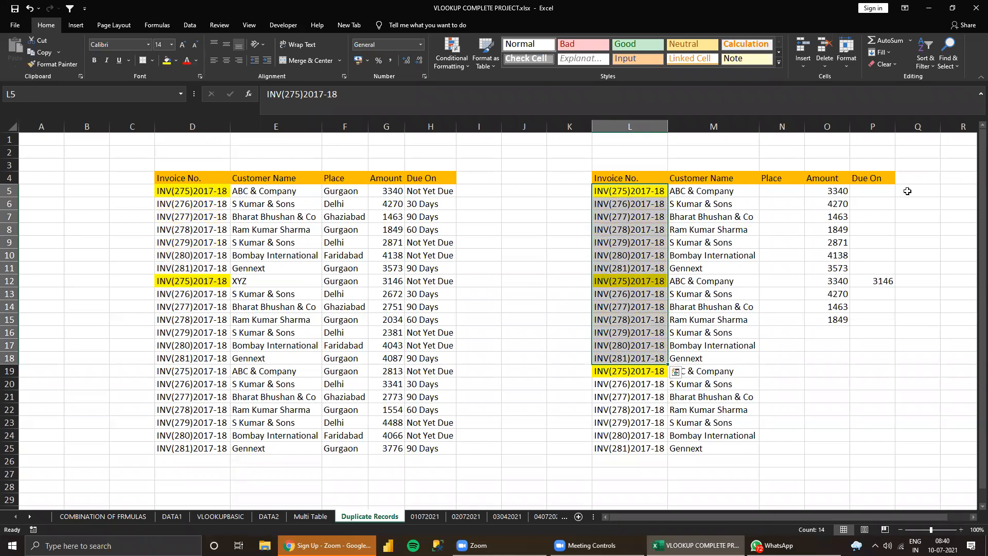
{"action": "left_click", "coordinate": [130, 192]}
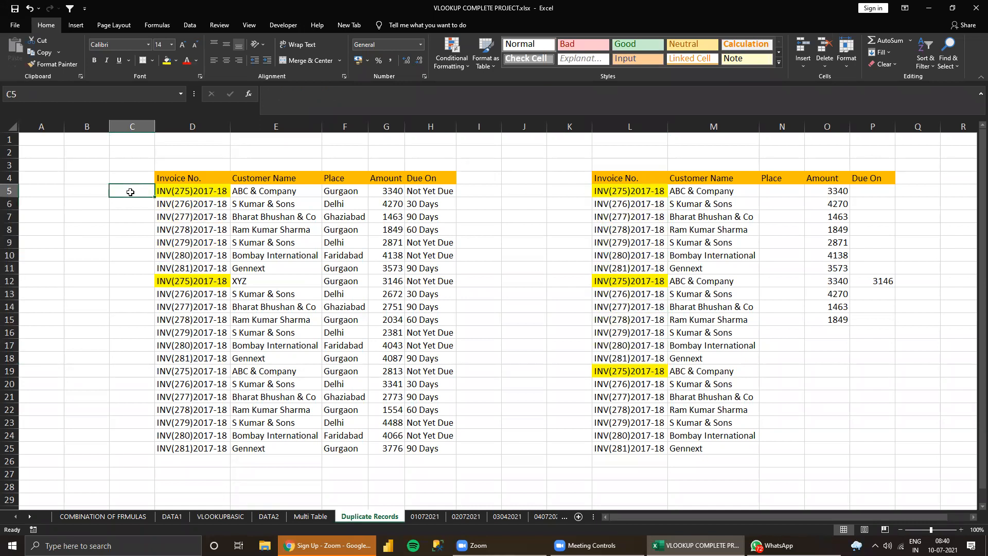
{"action": "type", "text": "=CON"}
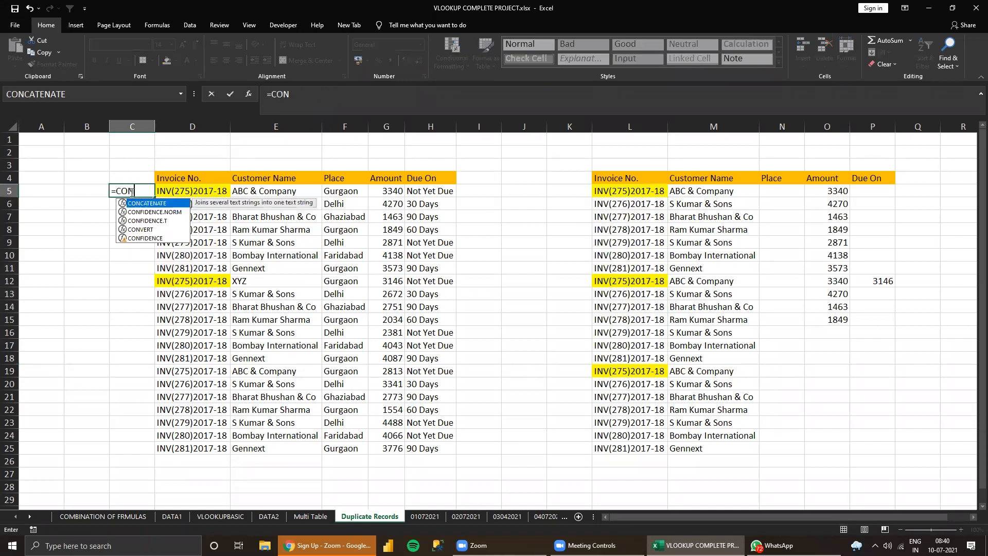
{"action": "key", "text": "Up"}
{"action": "key", "text": "Up"}
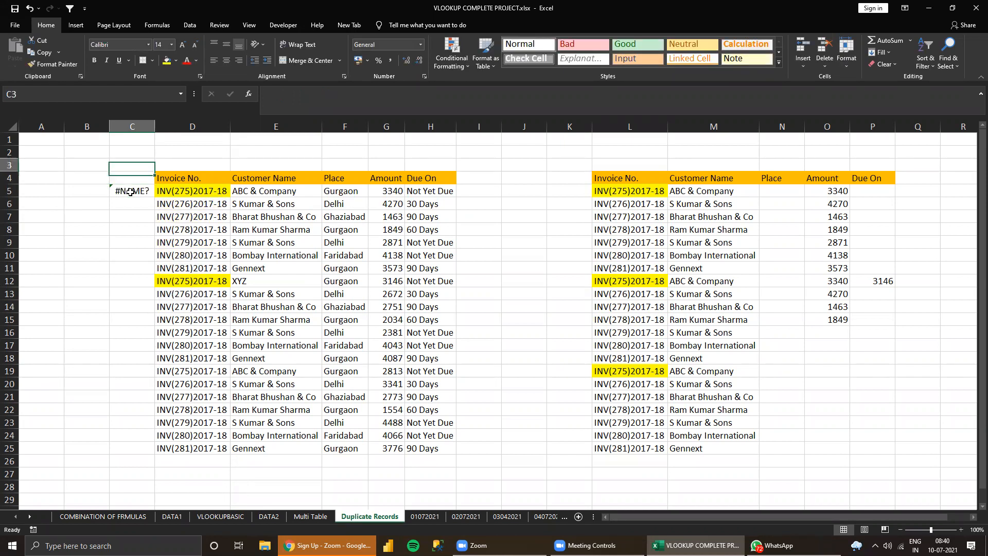
{"action": "left_click", "coordinate": [130, 192]}
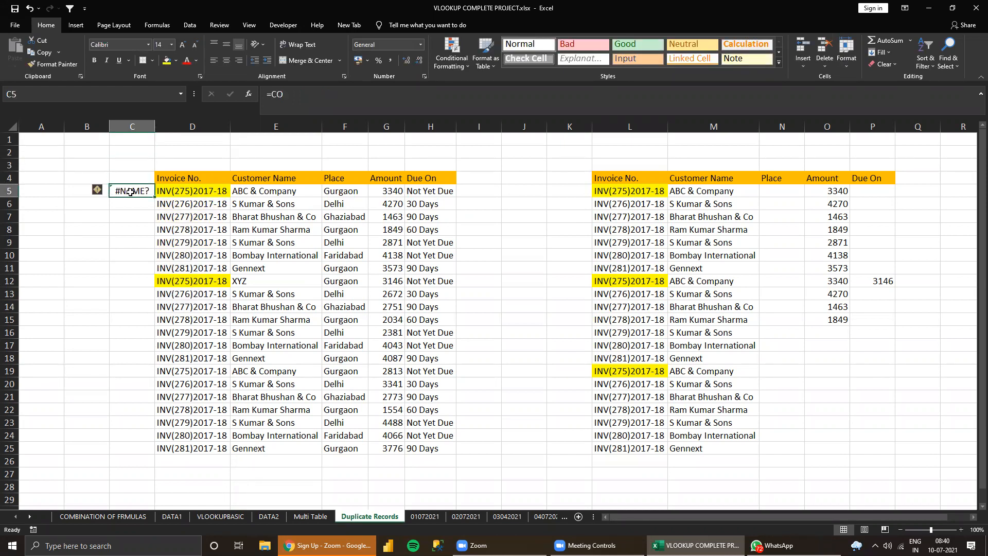
{"action": "key", "text": "Delete"}
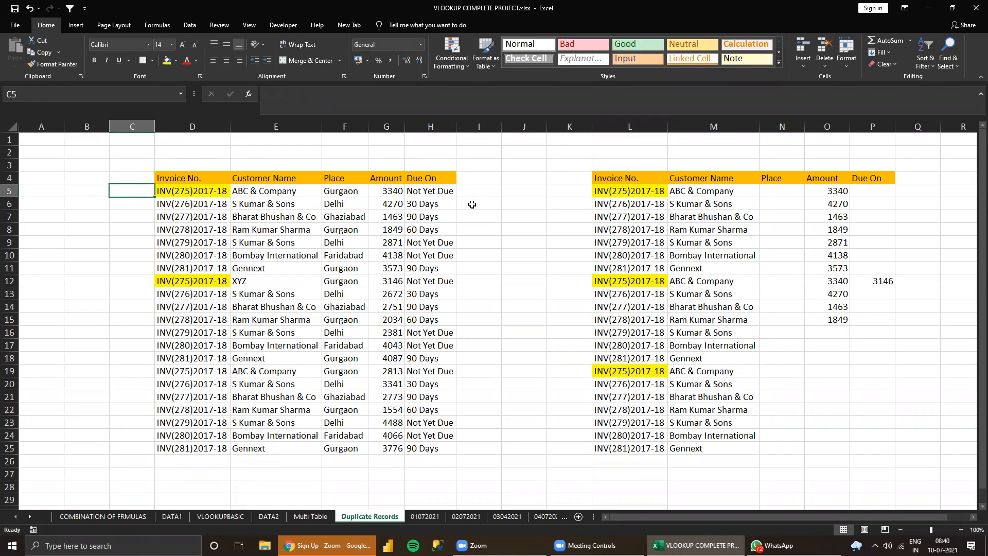